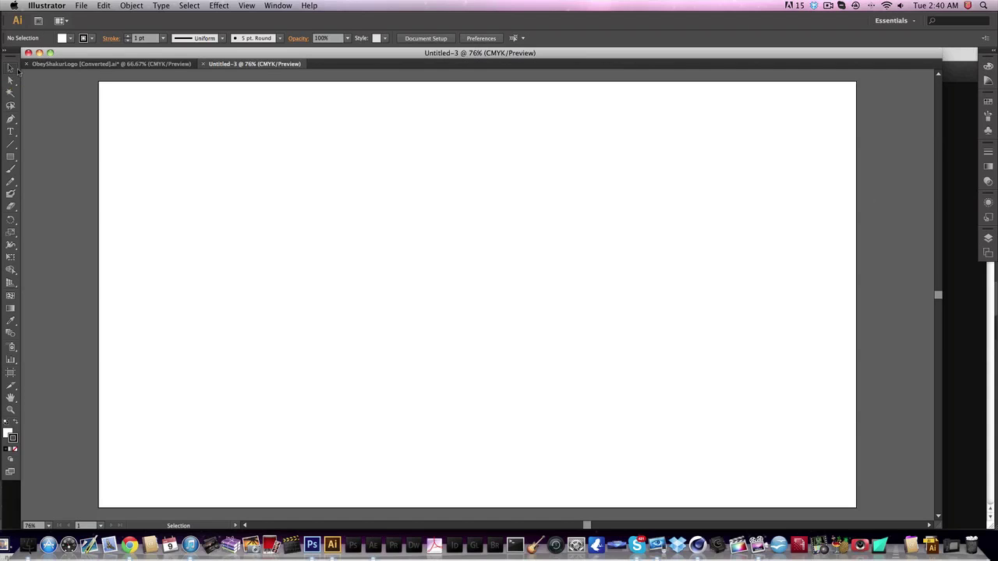
# Pick the Type tool, then go back to the Selection tool on the blank Untitled-3 artboard.
pyautogui.click(12, 133)
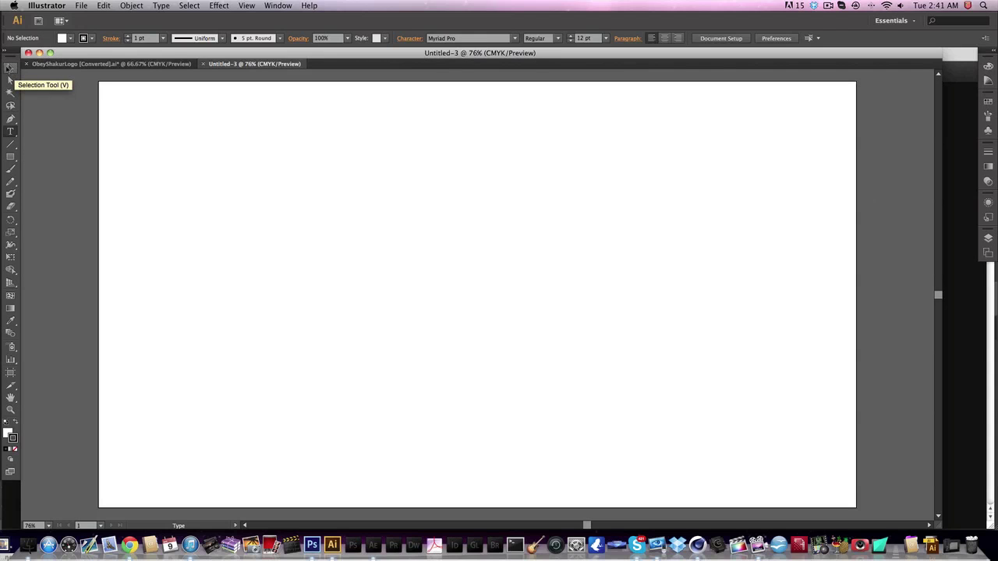
pyautogui.click(10, 70)
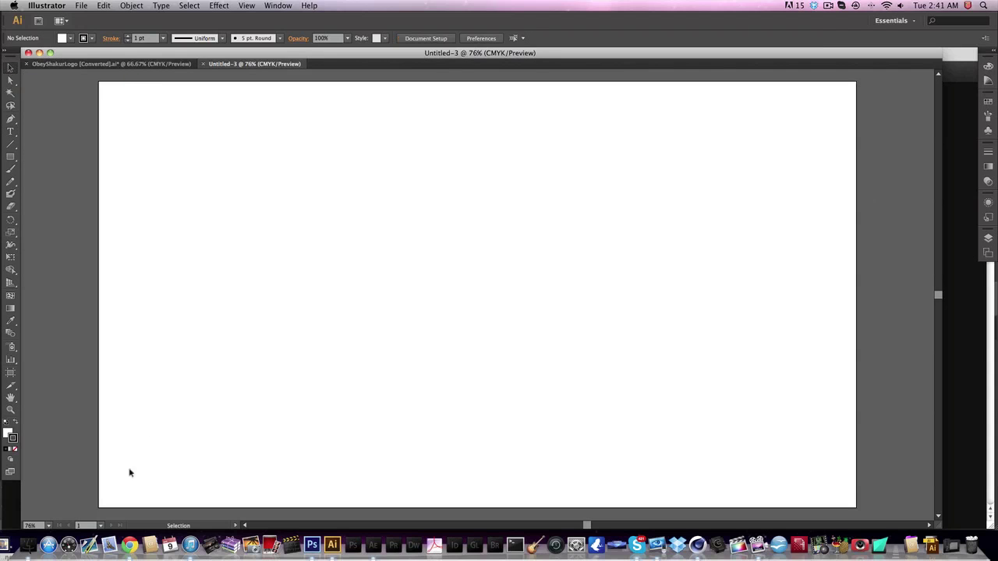
# In Photoshop, commit the Rated Designs text and bring up the File > Open dialog.
pyautogui.click(311, 544)
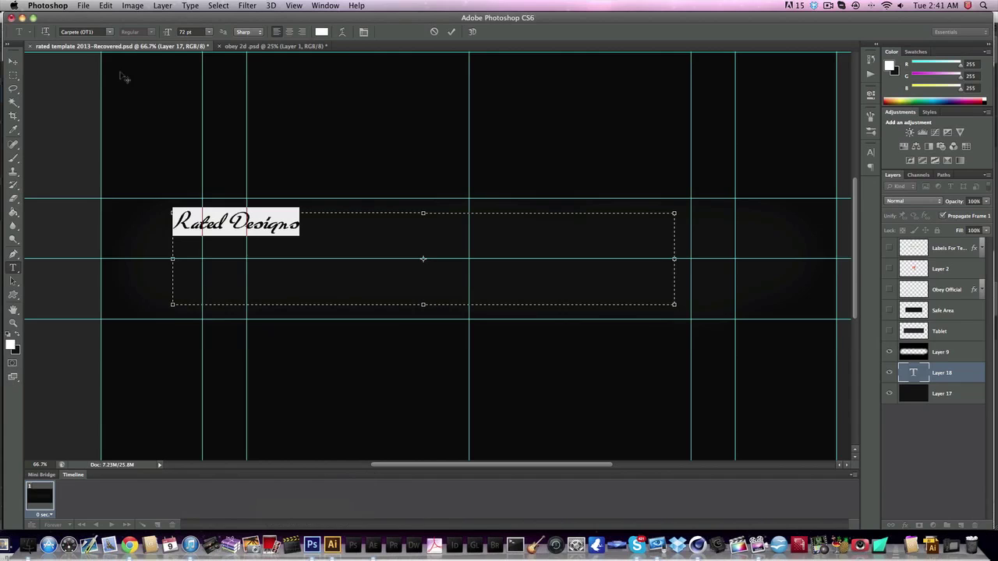
pyautogui.click(83, 7)
pyautogui.click(231, 207)
pyautogui.click(222, 208)
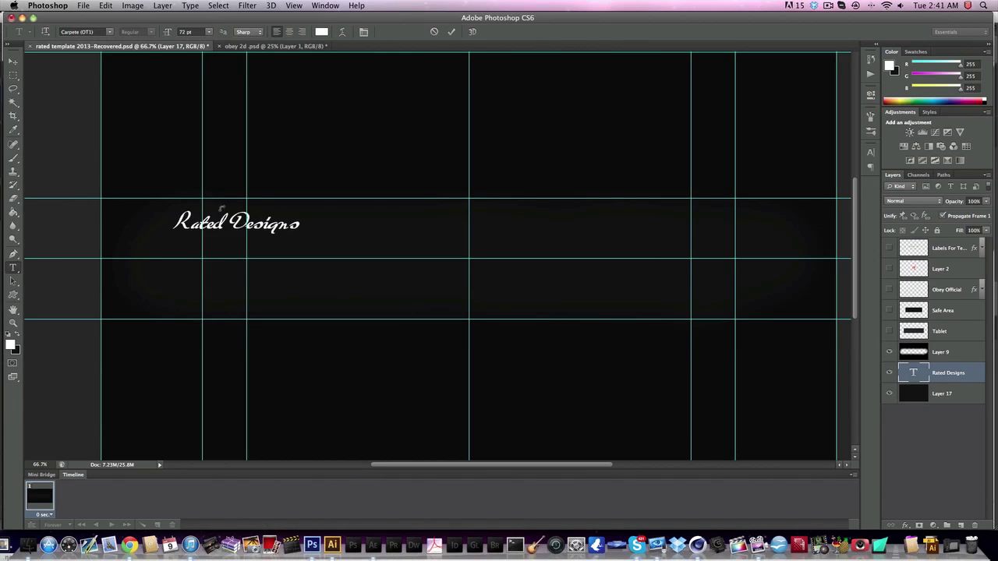
pyautogui.click(83, 6)
pyautogui.click(84, 6)
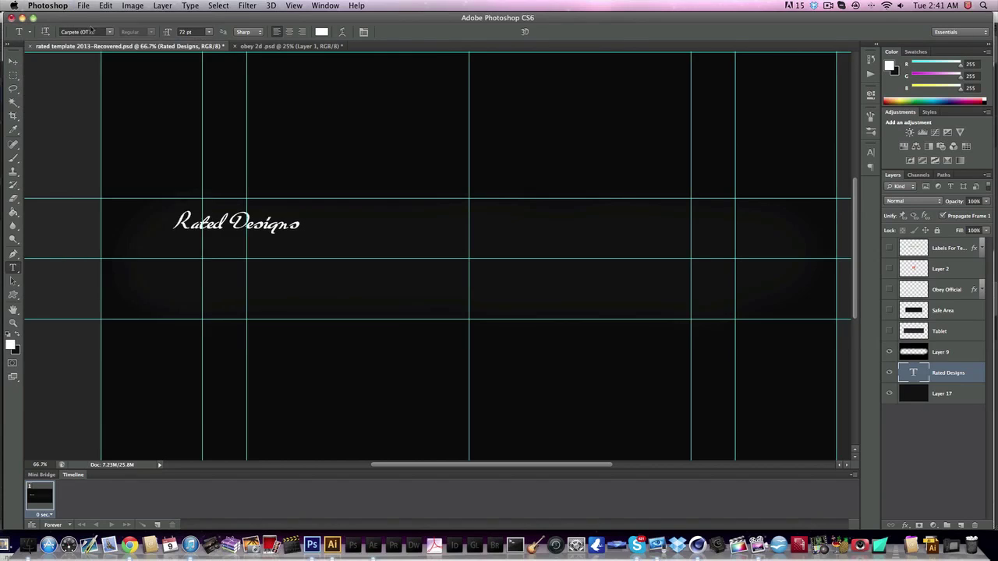
pyautogui.click(83, 6)
pyautogui.click(95, 29)
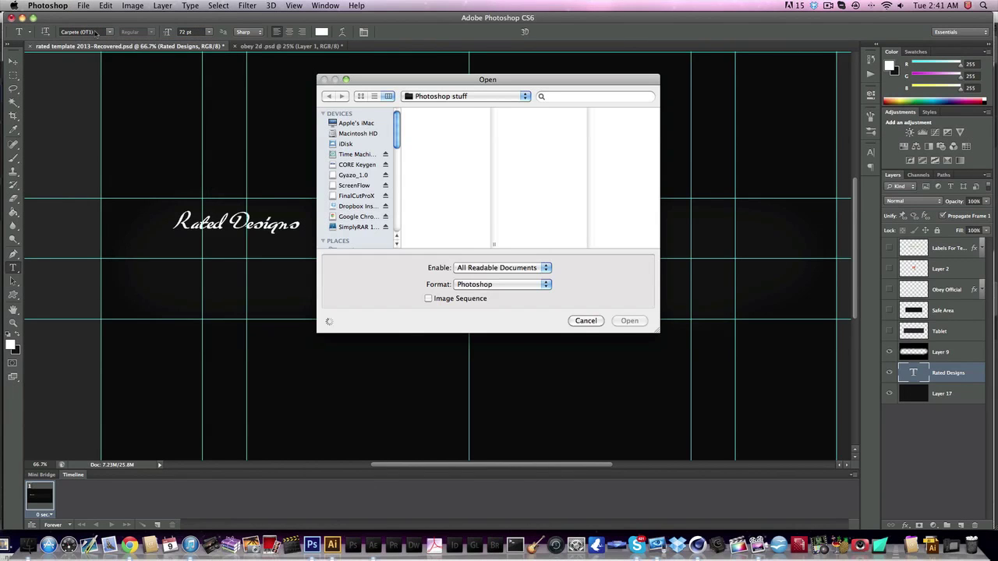
# Scroll to the end of the Photoshop stuff folder, previewing the yugal thing and ZM-BG.png images.
pyautogui.scroll(-2, 418, 185)
pyautogui.scroll(-15, 421, 187)
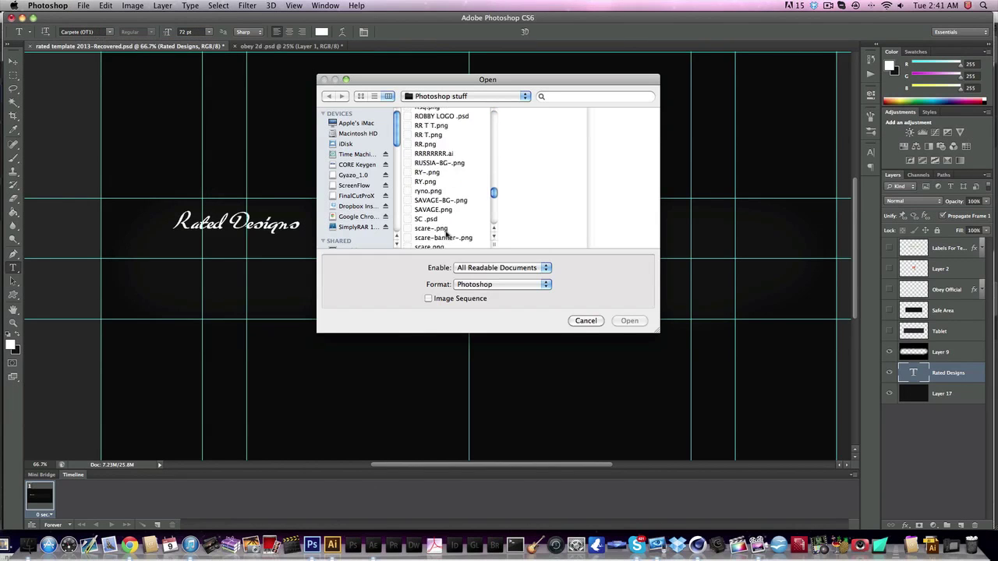
pyautogui.click(440, 230)
pyautogui.scroll(-4, 446, 232)
pyautogui.scroll(-2, 445, 234)
pyautogui.click(446, 234)
pyautogui.click(454, 153)
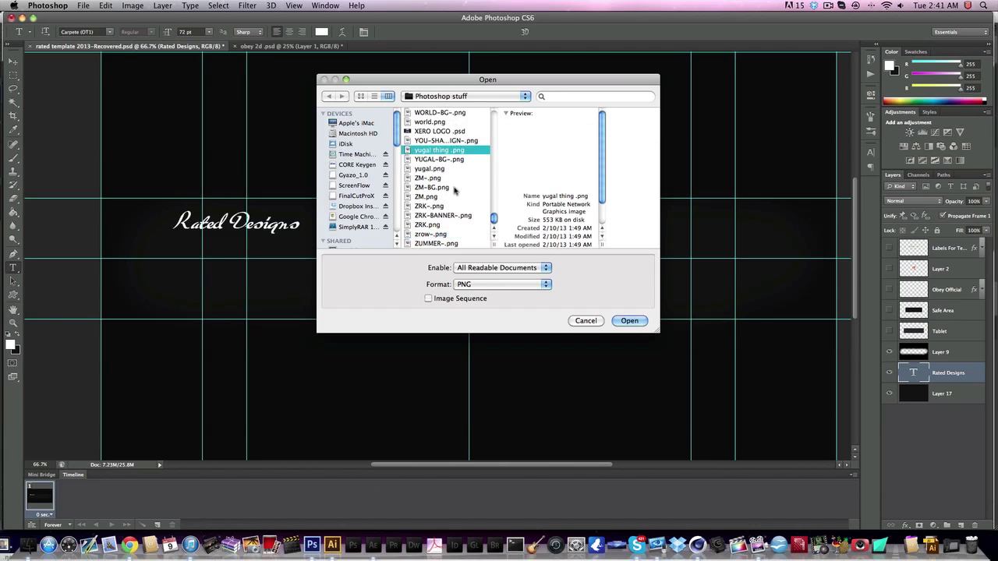
pyautogui.click(453, 187)
# Scroll back up, previewing thingy-.png, ryno.png, predator-bg, PREMIER-.png and Obey-Splatter-2.png.
pyautogui.scroll(10, 453, 186)
pyautogui.scroll(3, 453, 186)
pyautogui.click(454, 183)
pyautogui.click(455, 169)
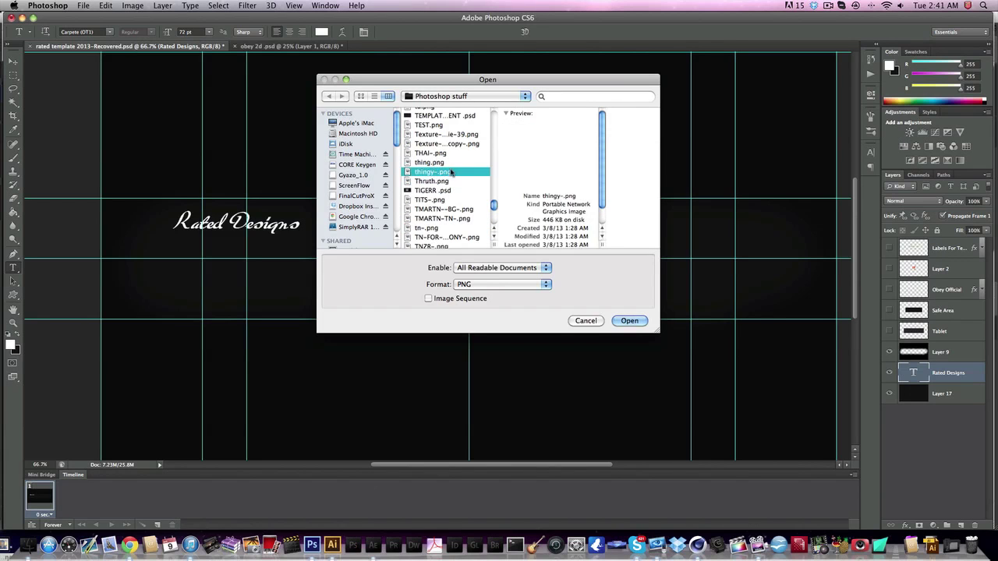
pyautogui.scroll(3, 455, 169)
pyautogui.click(451, 167)
pyautogui.scroll(5, 450, 166)
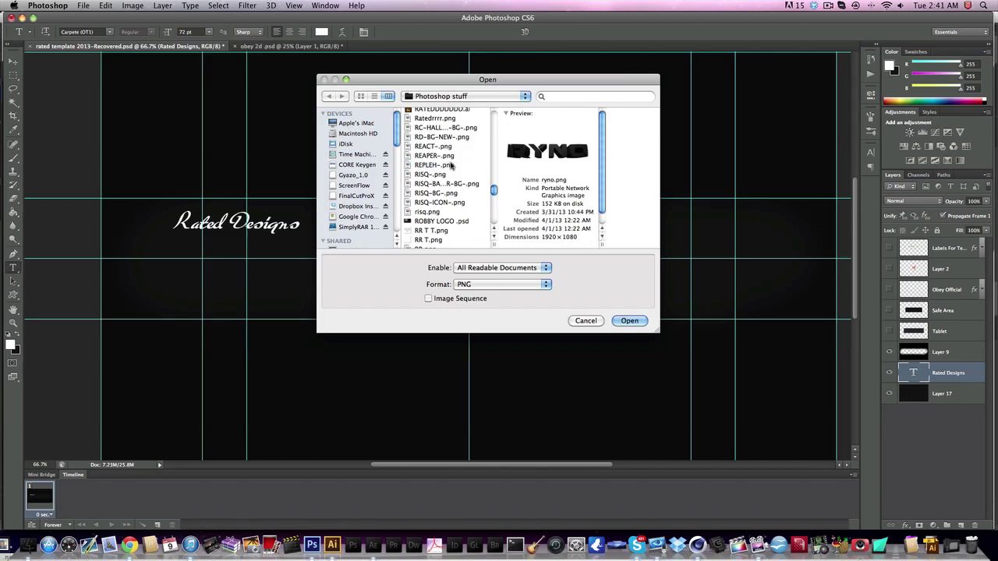
pyautogui.click(450, 164)
pyautogui.scroll(2, 449, 164)
pyautogui.click(451, 161)
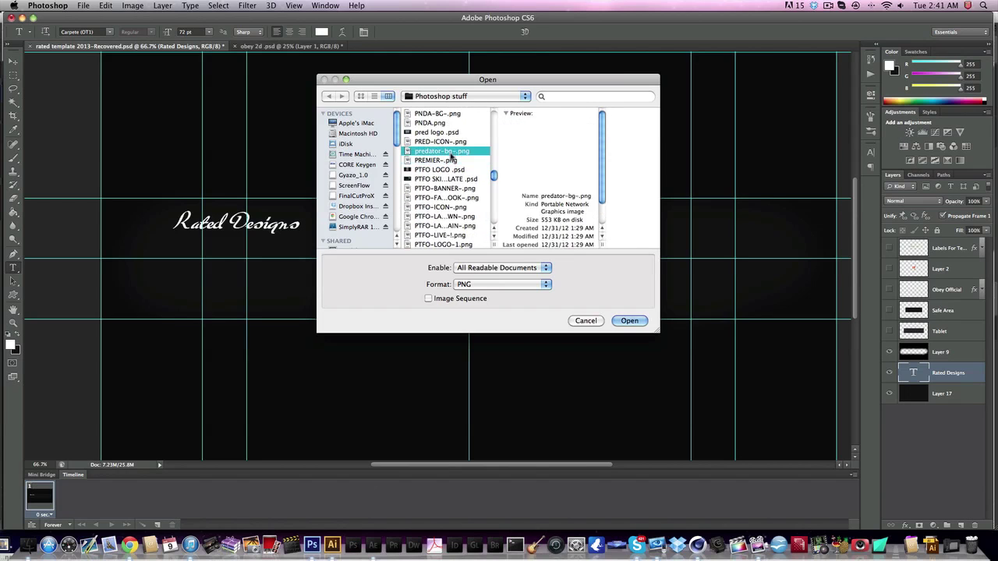
pyautogui.scroll(3, 450, 161)
pyautogui.click(452, 158)
# Preview obey-splatter-1, Obey Top 5, LEO-BG and the laiix file, ending on LAIIX-BANNER-.png.
pyautogui.click(458, 147)
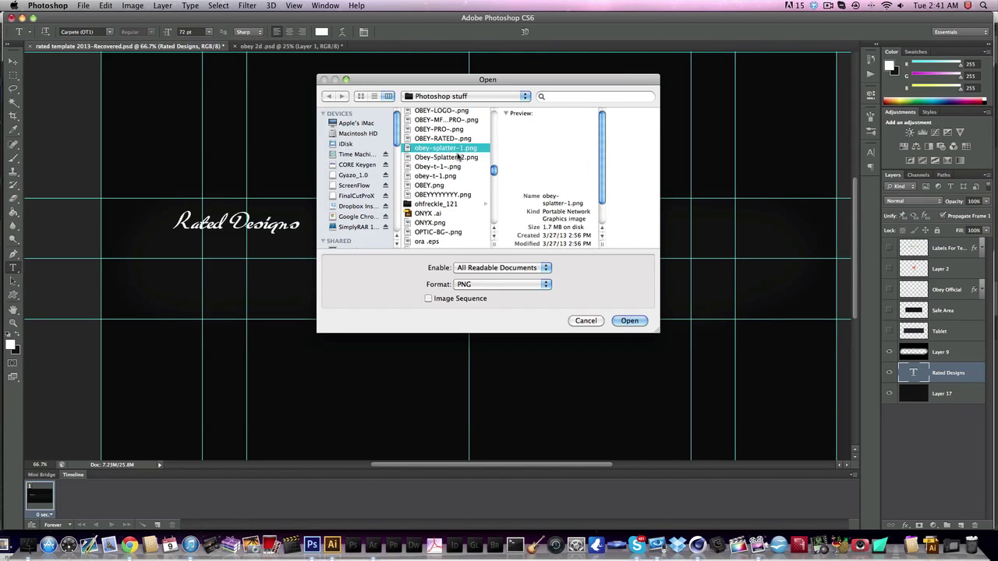
pyautogui.scroll(3, 458, 146)
pyautogui.click(457, 133)
pyautogui.scroll(3, 457, 134)
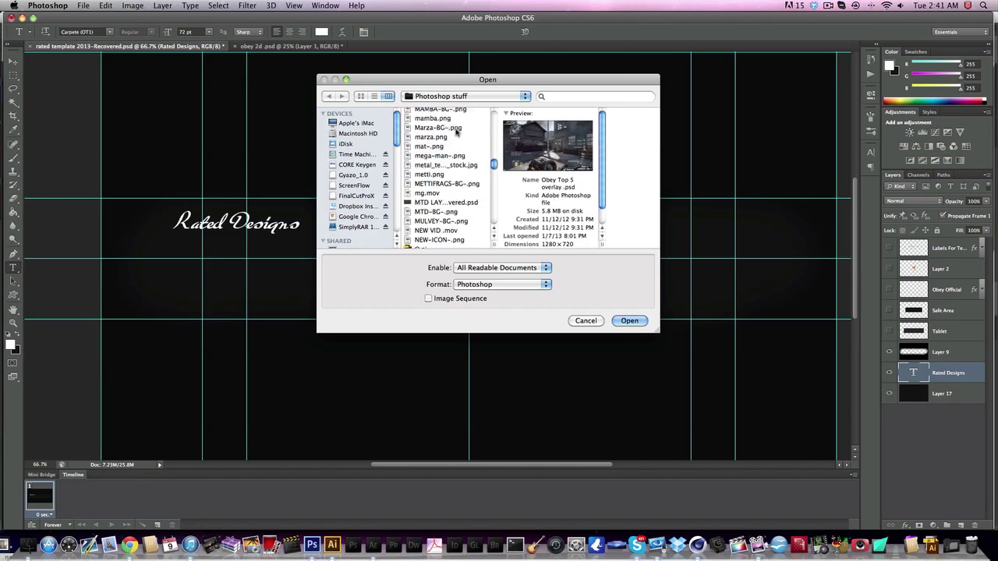
pyautogui.click(444, 156)
pyautogui.scroll(2, 433, 177)
pyautogui.click(432, 173)
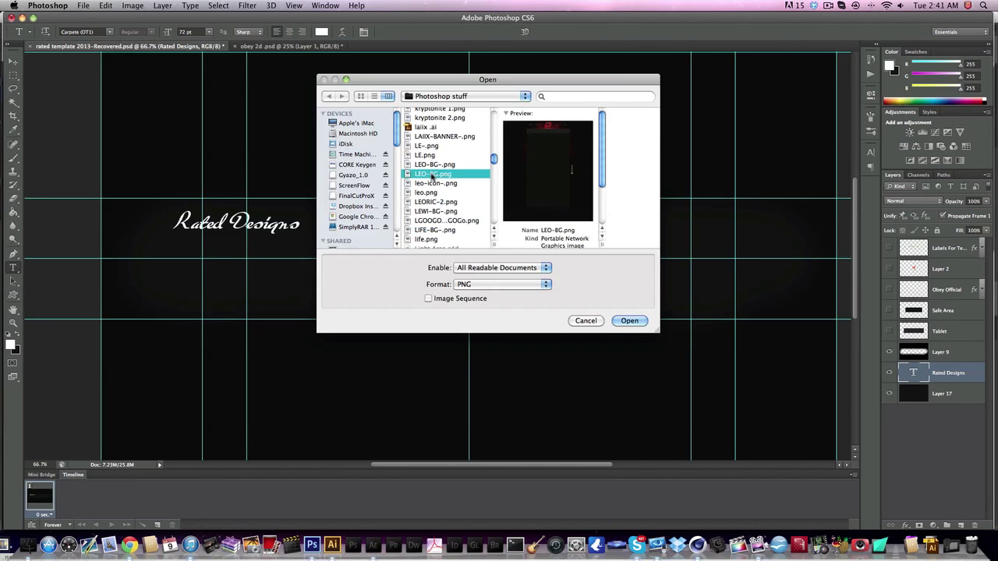
pyautogui.click(441, 127)
pyautogui.click(446, 137)
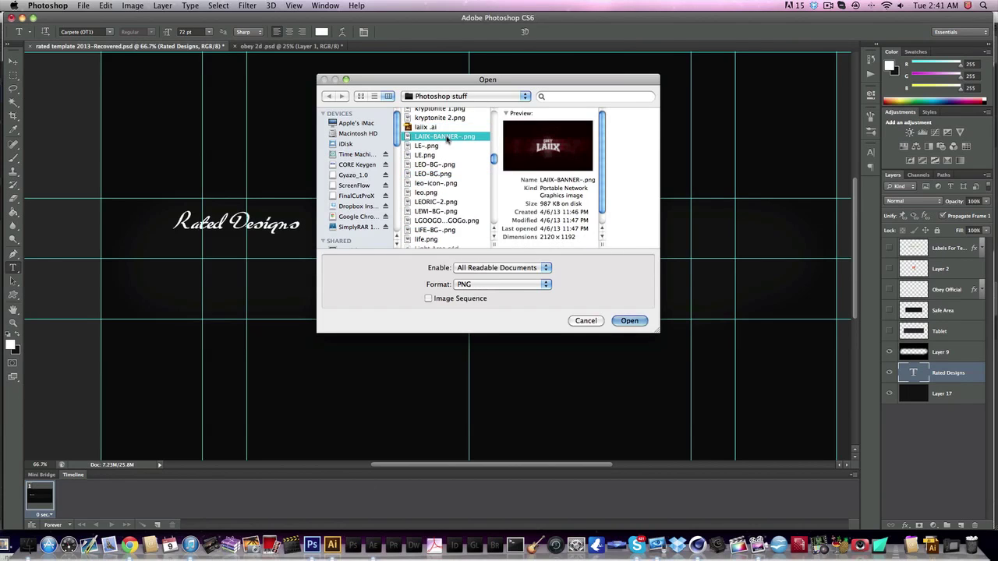
# Open LAIIX-BANNER-.png, view it at 100% zoom, and switch to the Move tool.
pyautogui.doubleClick(446, 137)
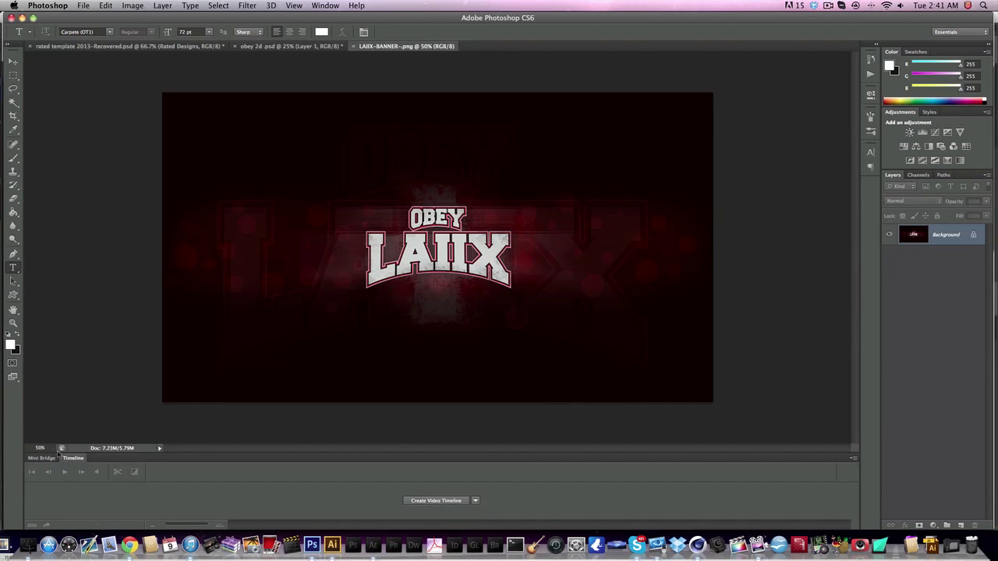
pyautogui.click(39, 448)
pyautogui.write('100%')
pyautogui.press('Return')
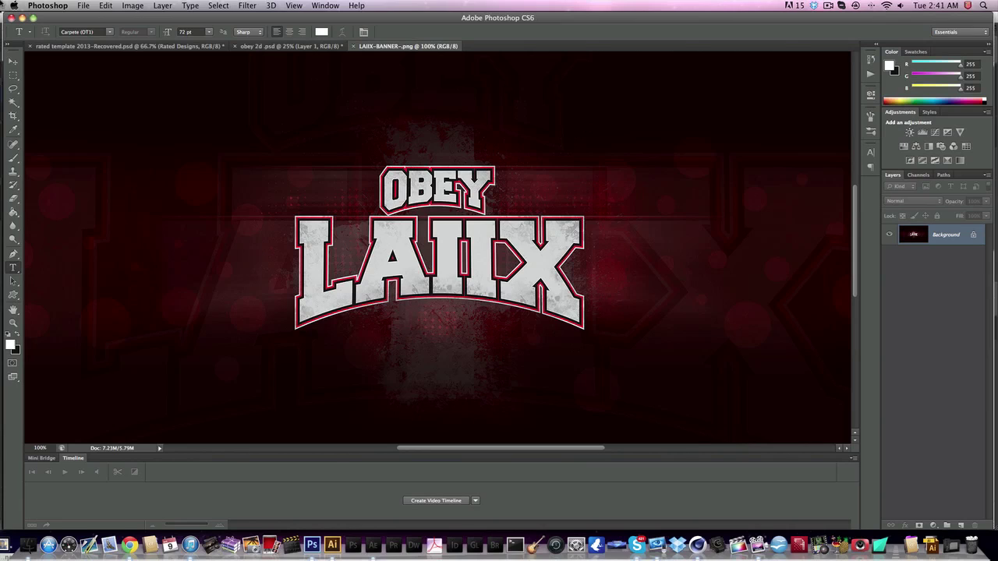
pyautogui.click(13, 61)
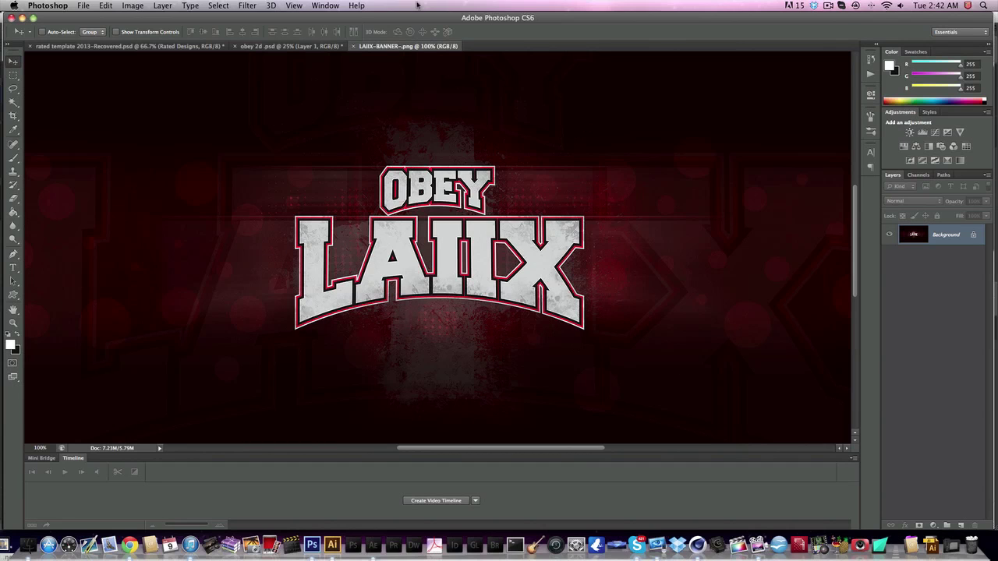
# Close the LAIIX banner, return to Illustrator, and select the Type tool.
pyautogui.click(353, 46)
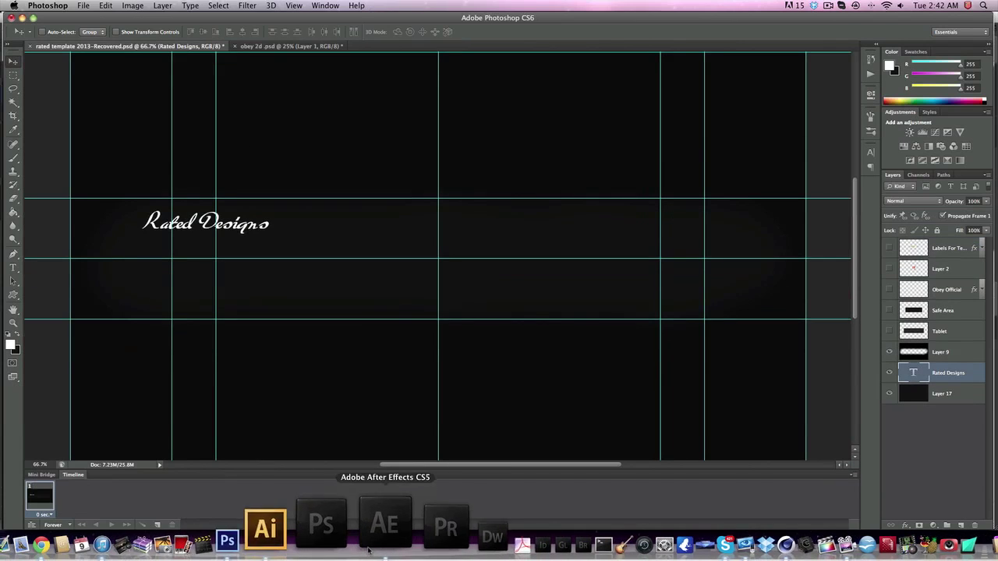
pyautogui.click(310, 518)
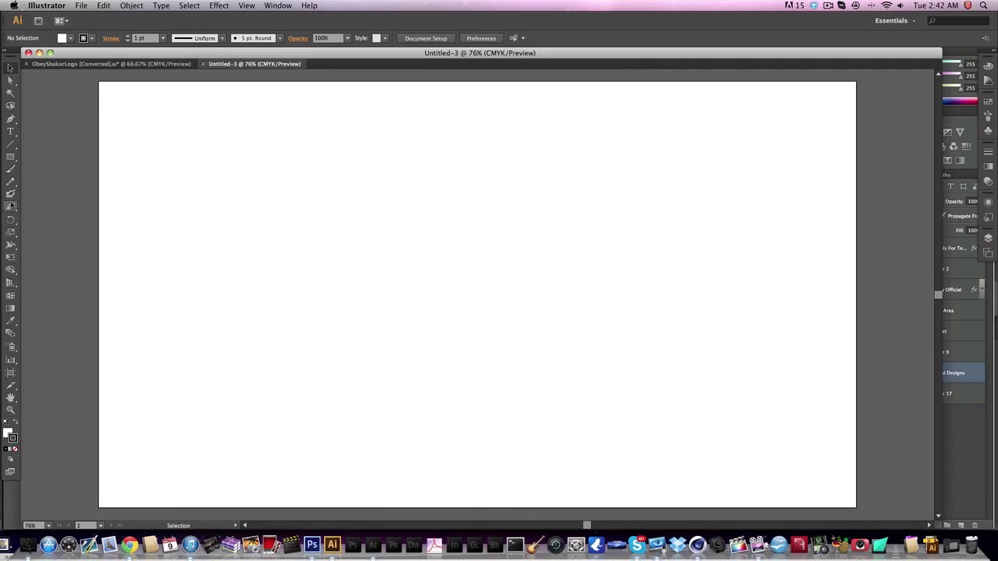
pyautogui.click(10, 132)
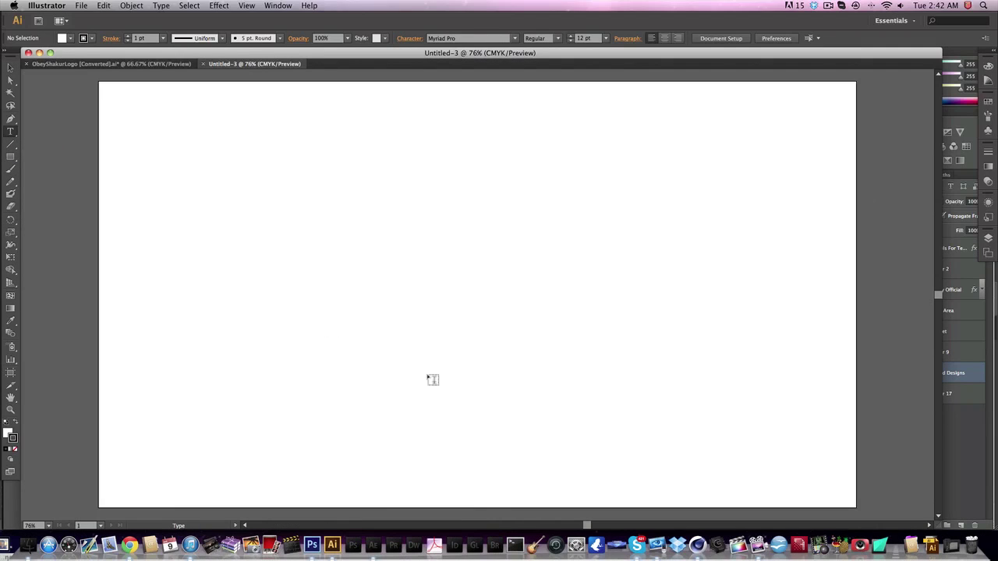
pyautogui.click(11, 131)
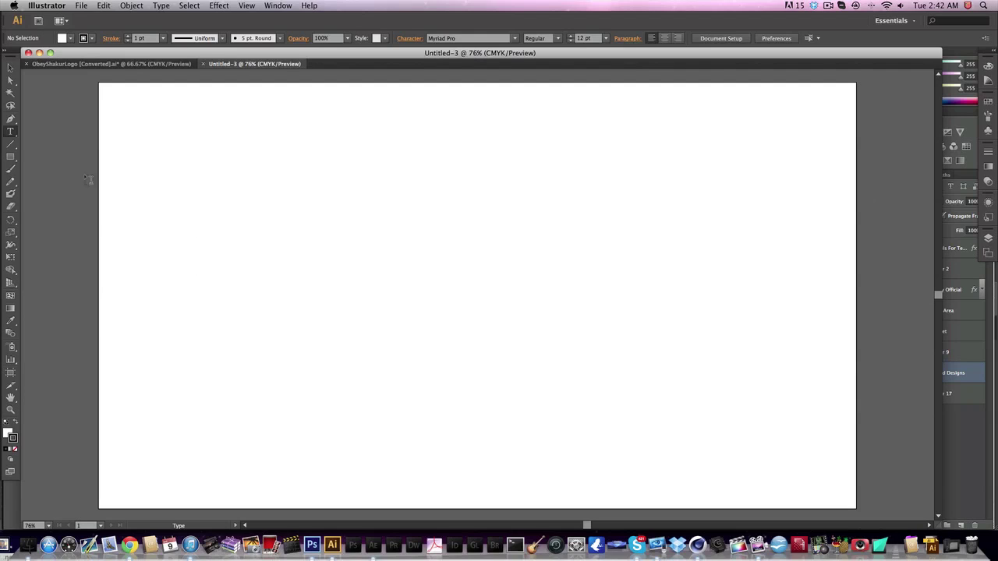
# Draw a large text area on the artboard and set the font size to 350 pt.
pyautogui.click(10, 68)
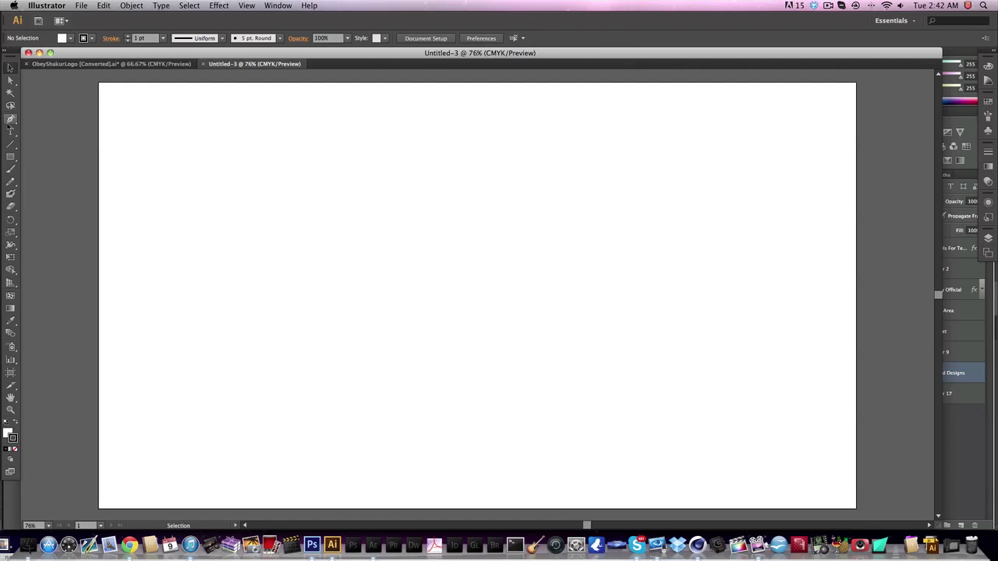
pyautogui.click(10, 131)
pyautogui.moveTo(166, 107); pyautogui.dragTo(714, 423)
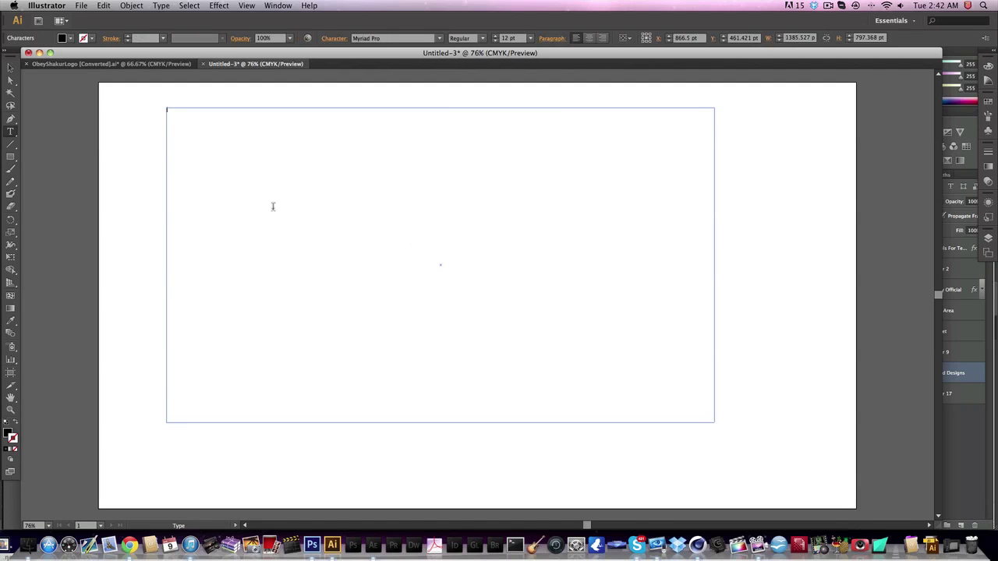
pyautogui.click(530, 38)
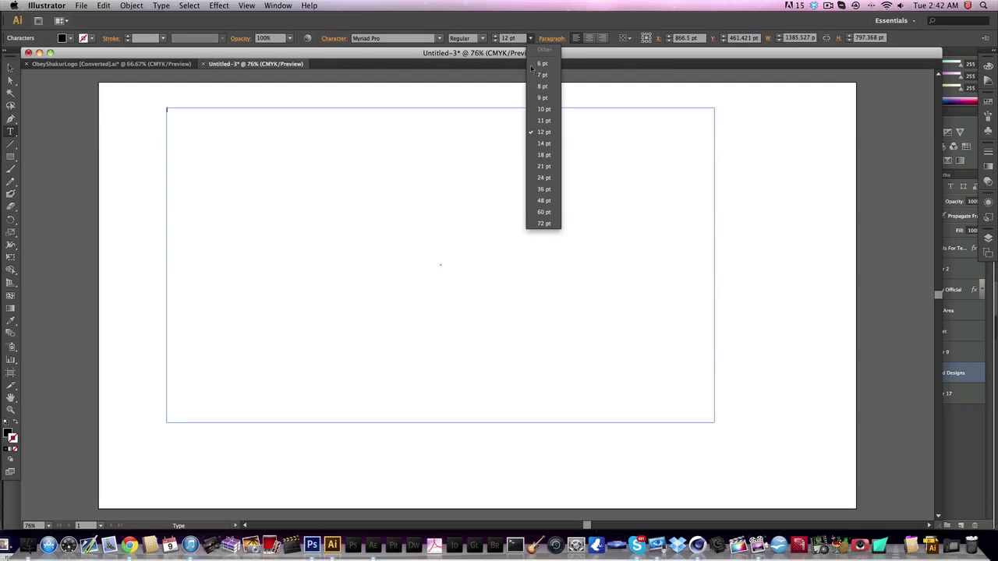
pyautogui.click(543, 223)
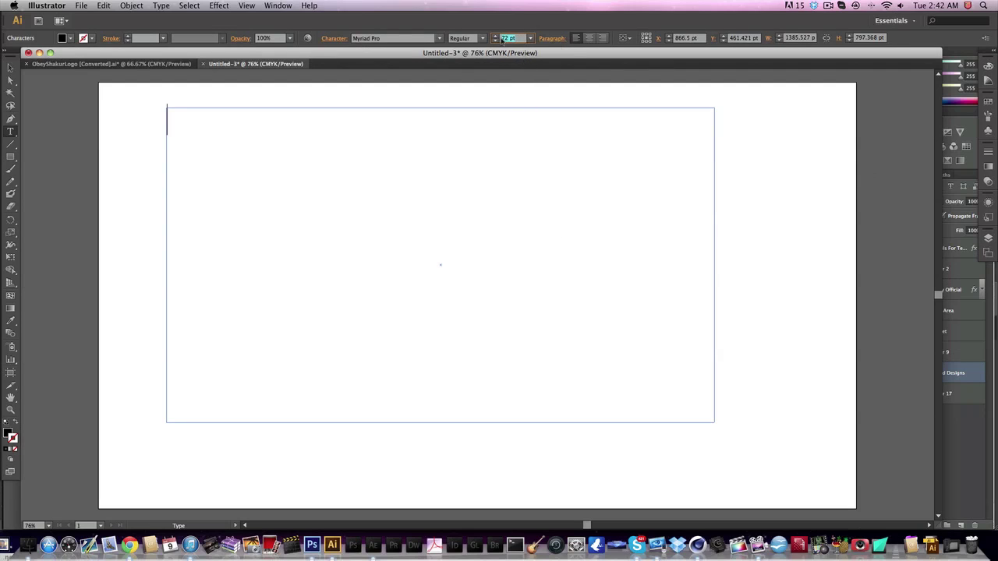
pyautogui.click(501, 38)
pyautogui.write('350')
pyautogui.press('Return')
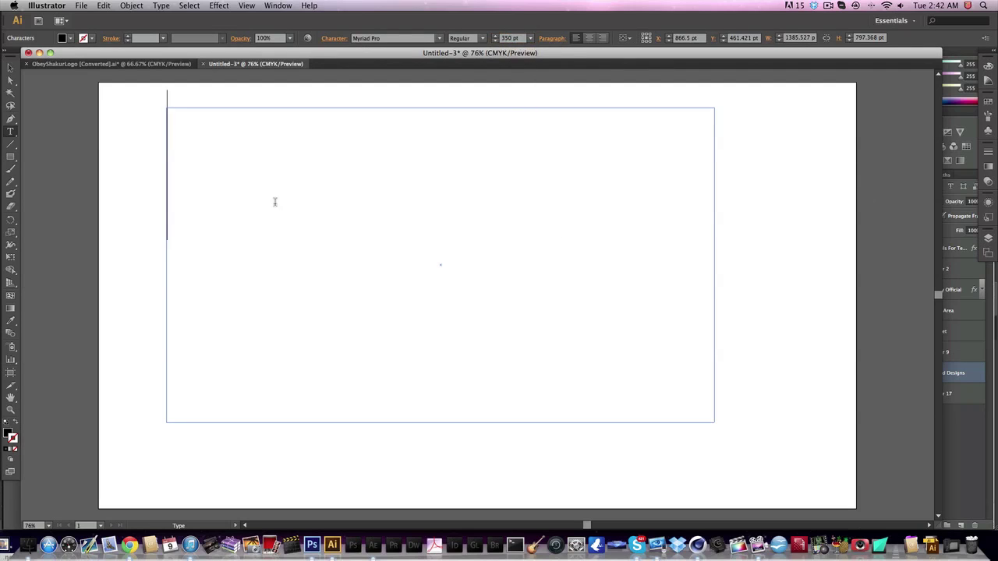
# Choose the Evil Dead font and type RATED.
pyautogui.click(441, 43)
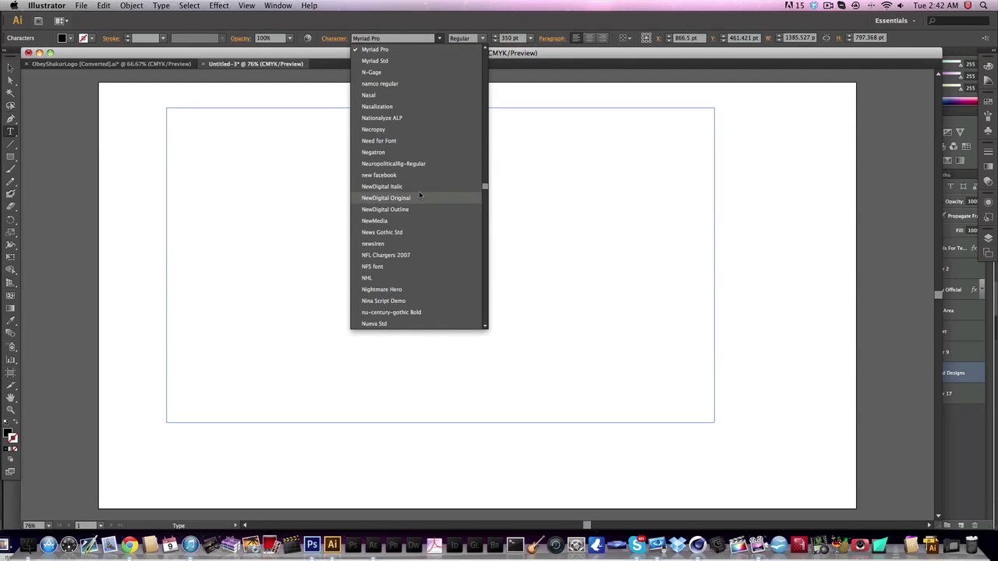
pyautogui.scroll(15, 419, 191)
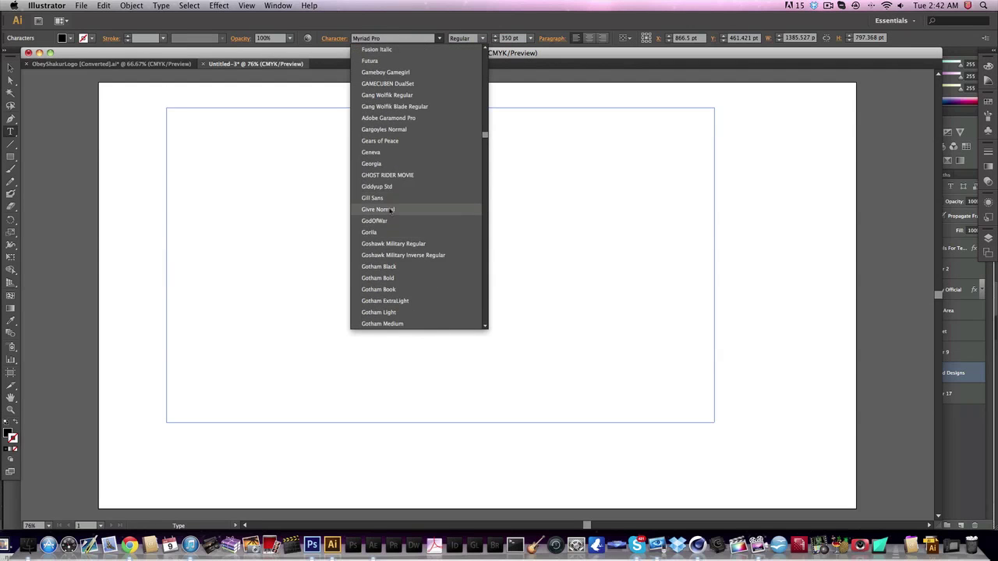
pyautogui.scroll(10, 402, 211)
pyautogui.scroll(-5, 402, 211)
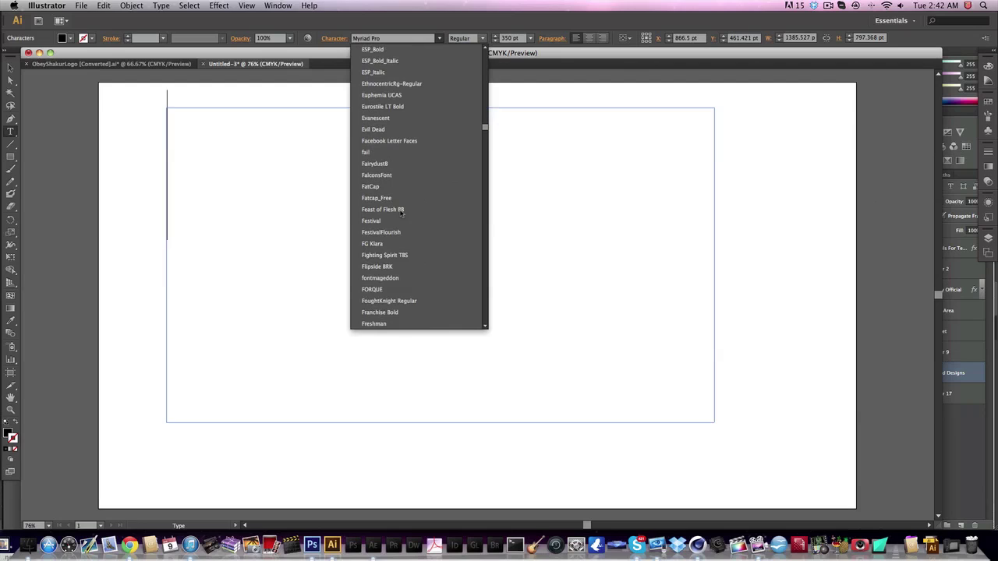
pyautogui.click(403, 129)
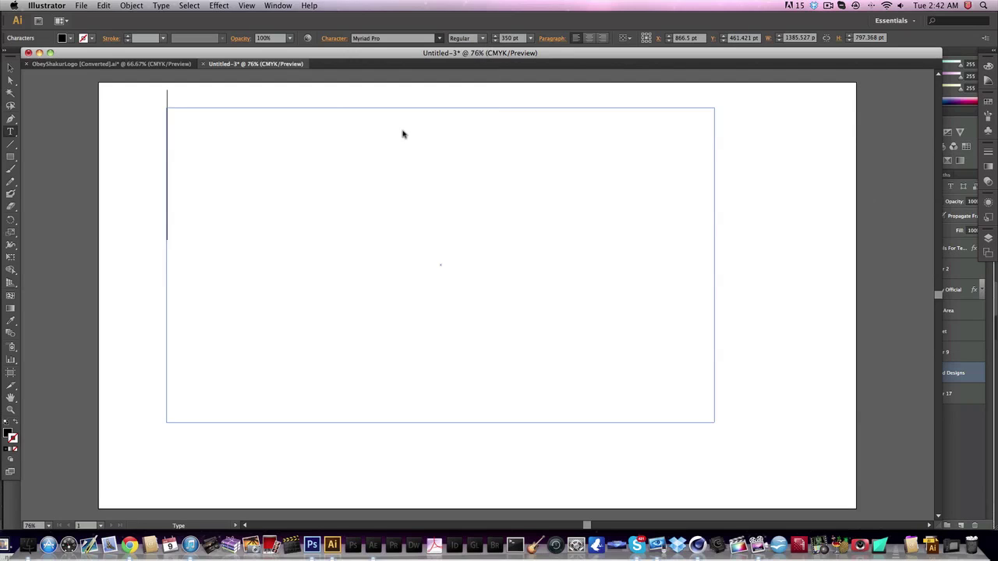
pyautogui.write('RATED')
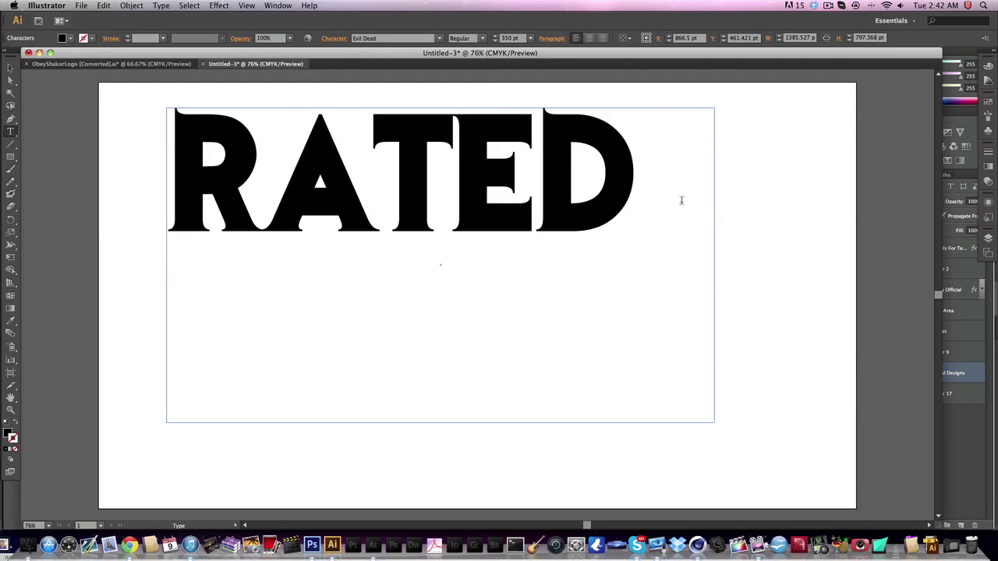
pyautogui.moveTo(683, 199); pyautogui.dragTo(151, 213)
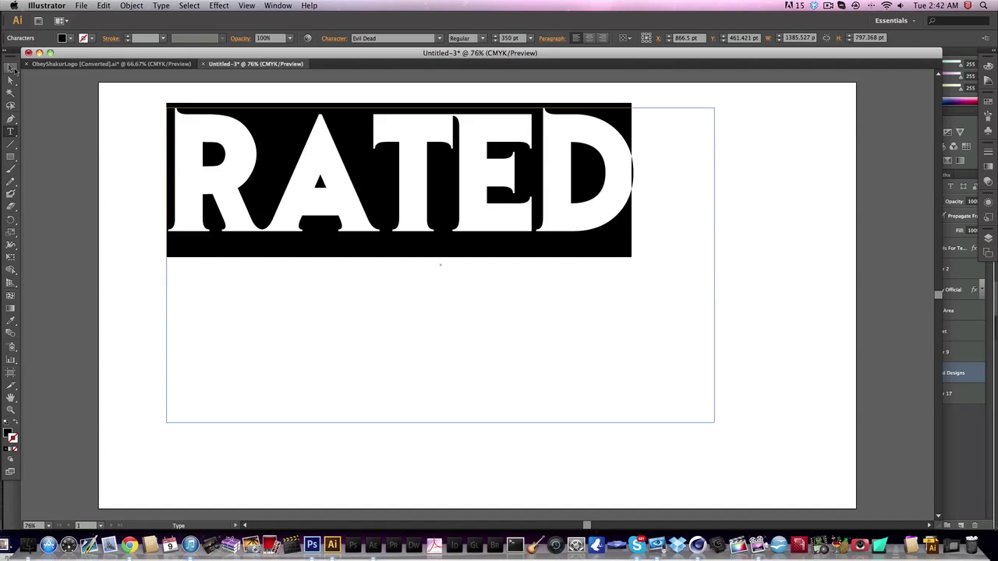
# Trim the RATED text frame to fit and position it near the top of the page.
pyautogui.click(11, 68)
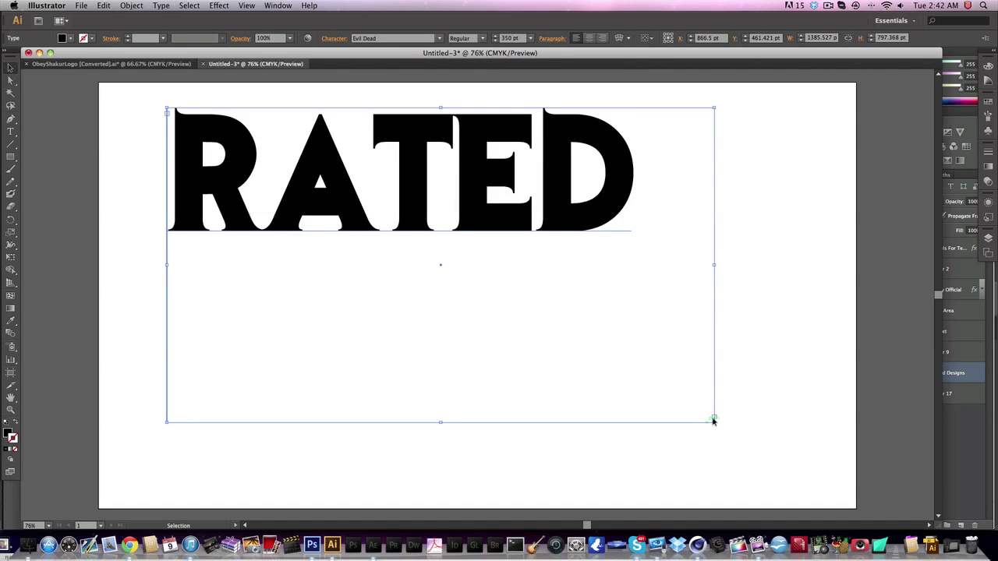
pyautogui.moveTo(715, 422); pyautogui.dragTo(649, 249)
pyautogui.moveTo(558, 221); pyautogui.dragTo(613, 209)
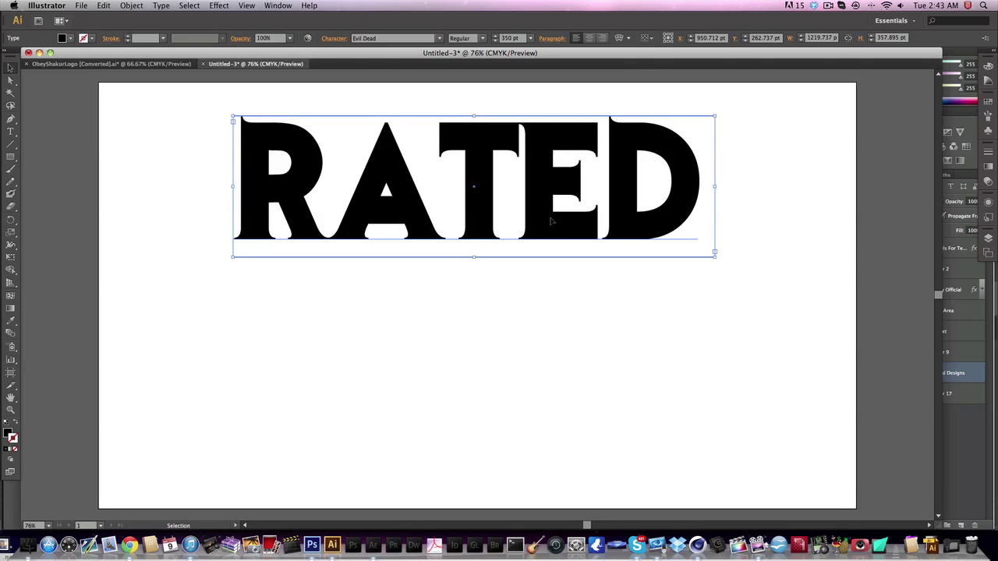
pyautogui.moveTo(550, 221); pyautogui.dragTo(551, 227)
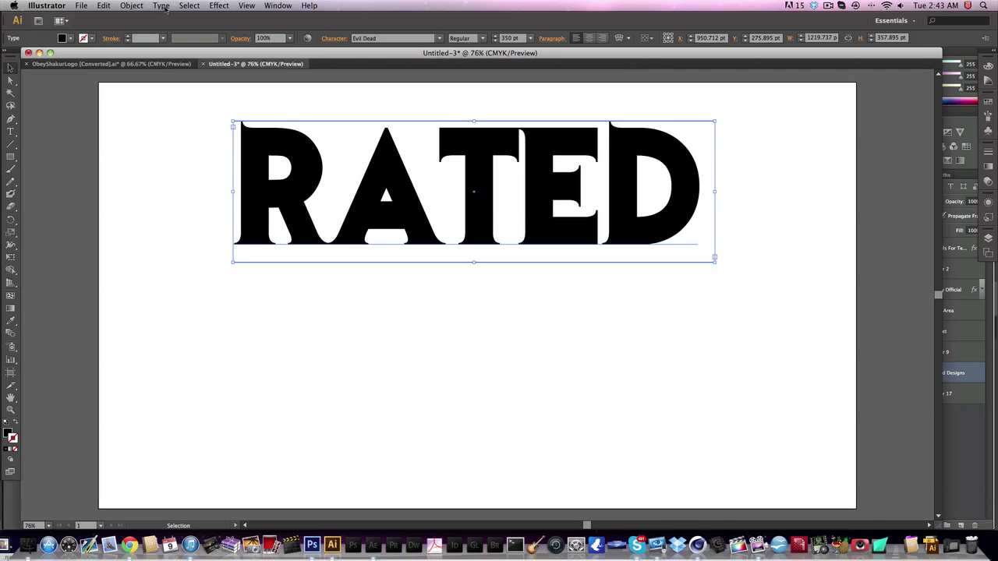
# Scale RATED to 125% vertically, including strokes and effects, and move it slightly lower.
pyautogui.click(81, 6)
pyautogui.moveTo(143, 6)
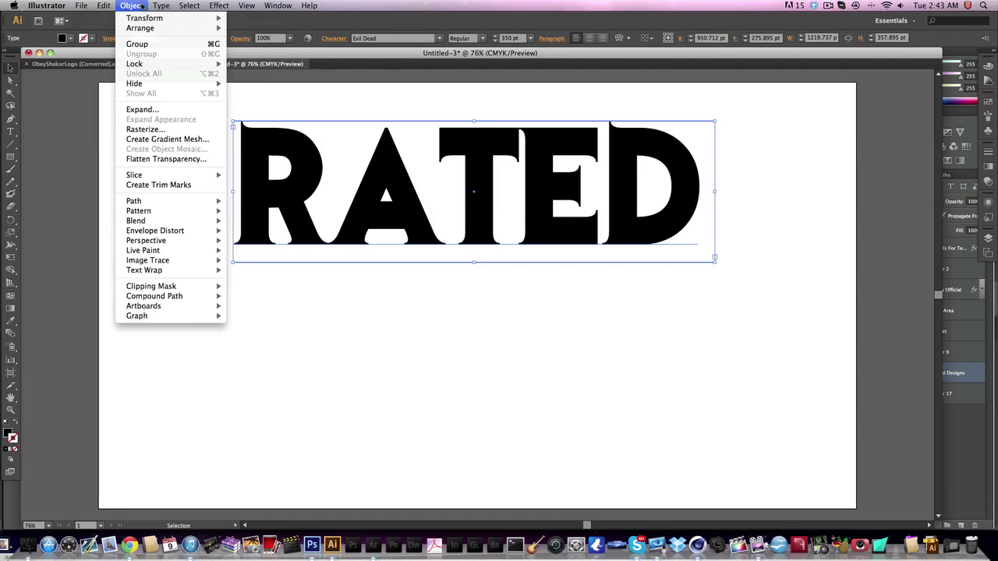
pyautogui.moveTo(110, 6)
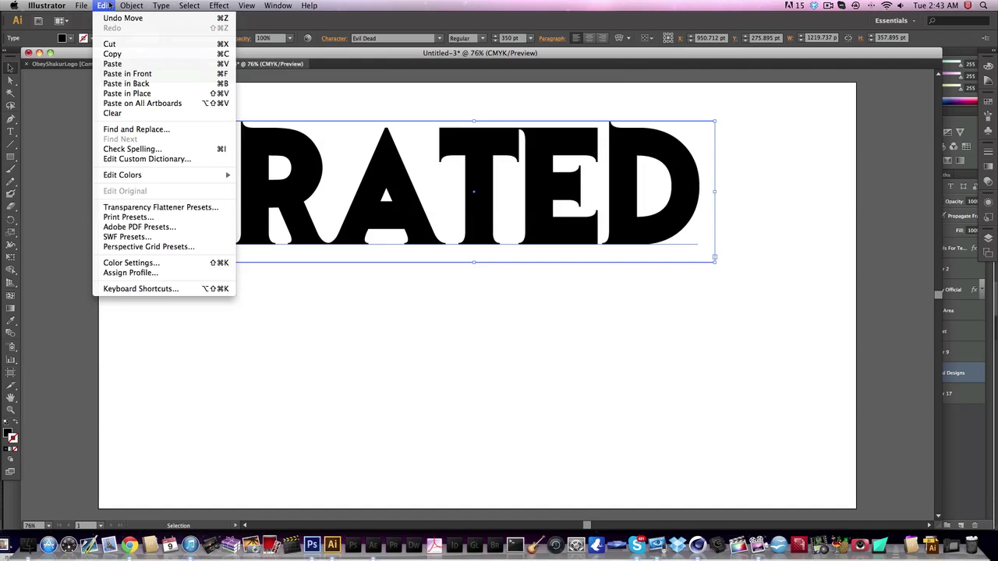
pyautogui.click(130, 5)
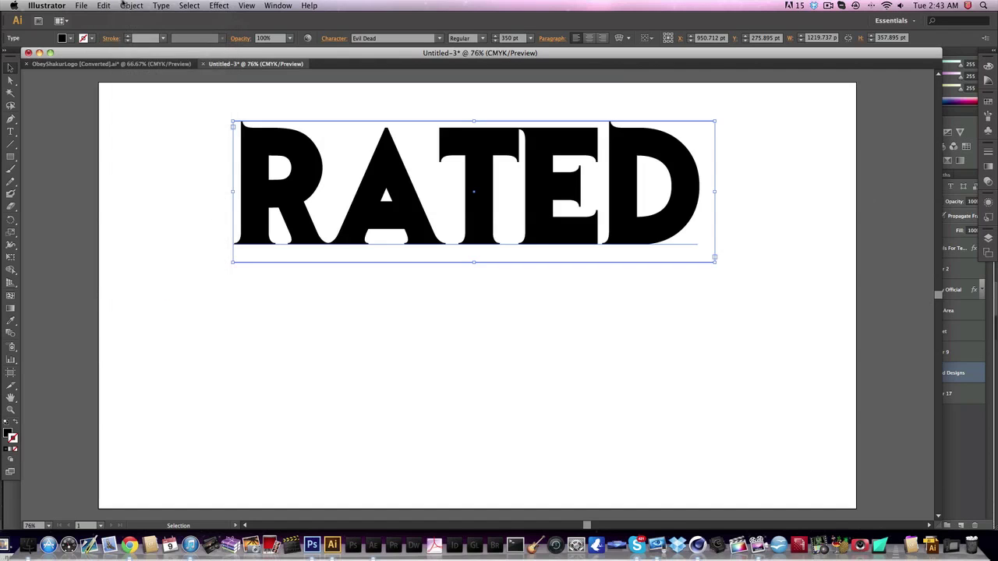
pyautogui.click(131, 5)
pyautogui.moveTo(145, 18)
pyautogui.click(282, 67)
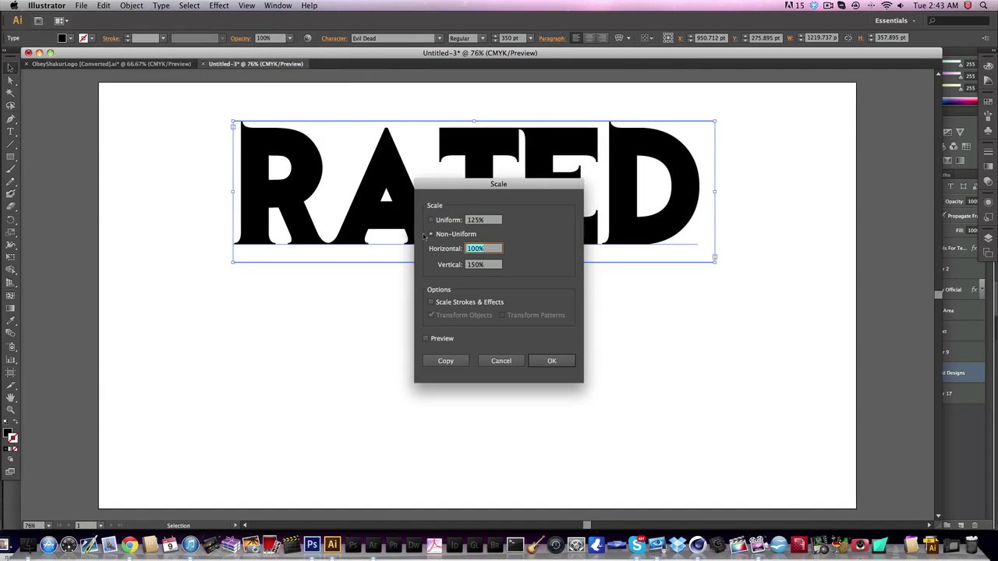
pyautogui.click(430, 302)
pyautogui.click(494, 266)
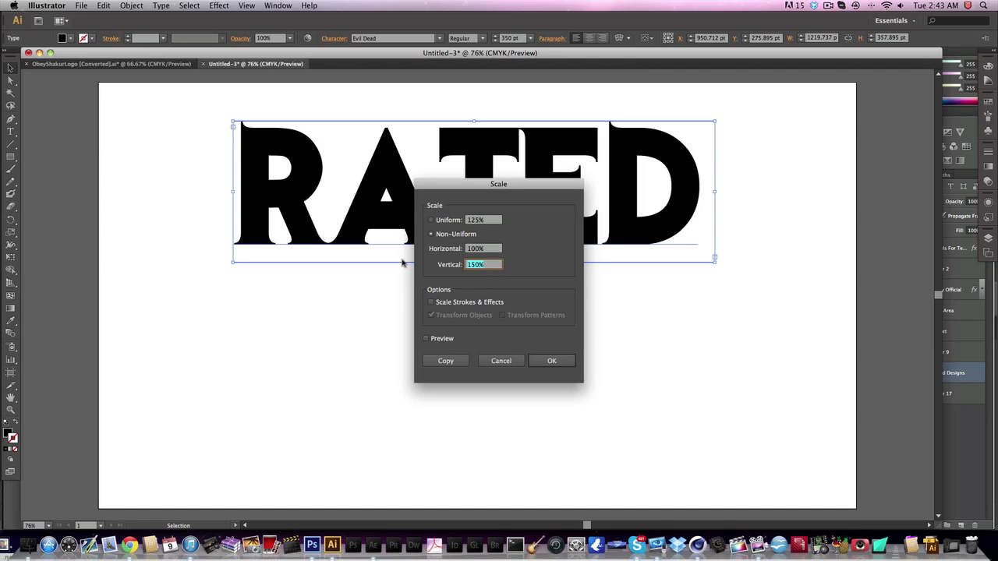
pyautogui.write('125')
pyautogui.press('Return')
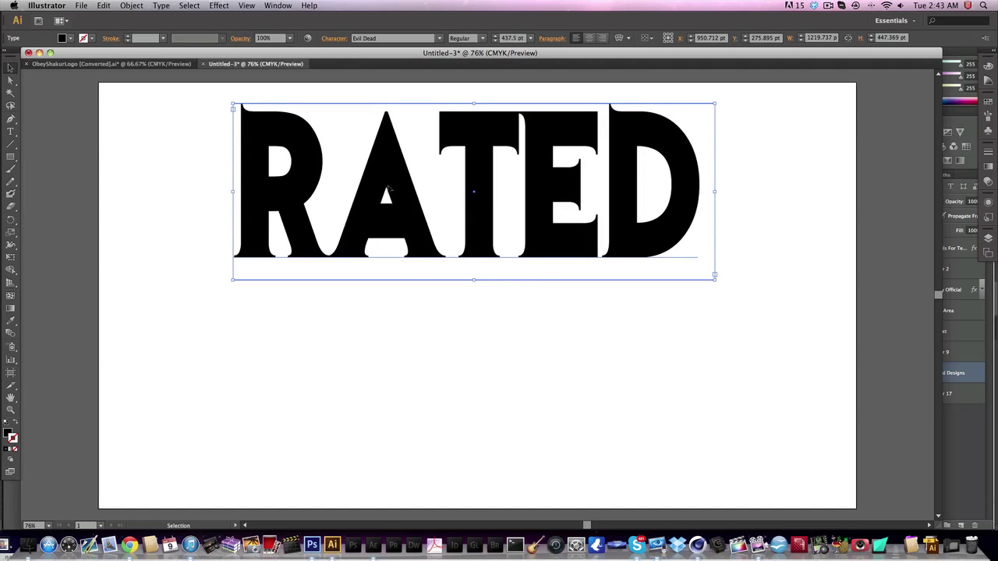
pyautogui.moveTo(395, 158); pyautogui.dragTo(396, 174)
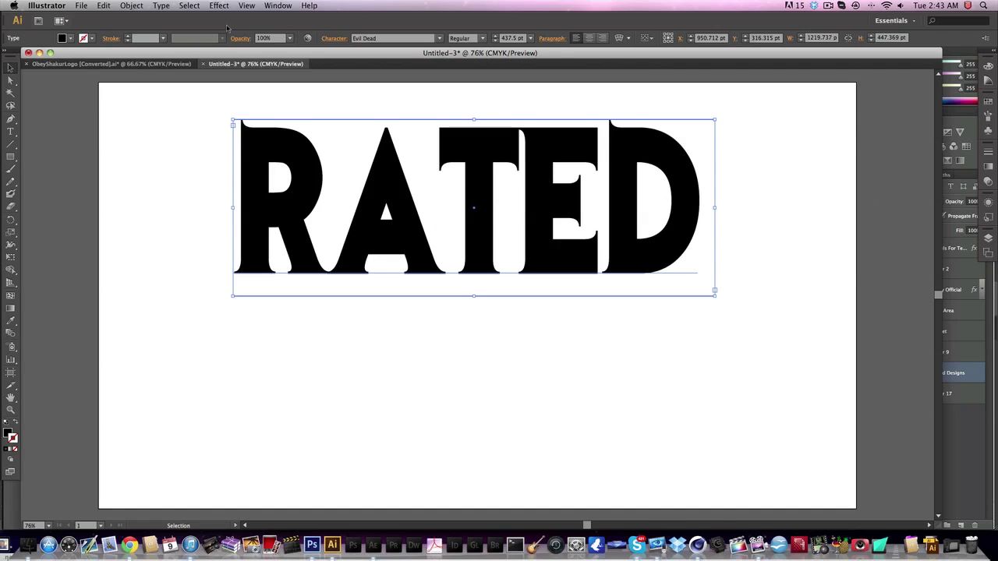
pyautogui.click(246, 5)
pyautogui.moveTo(219, 6)
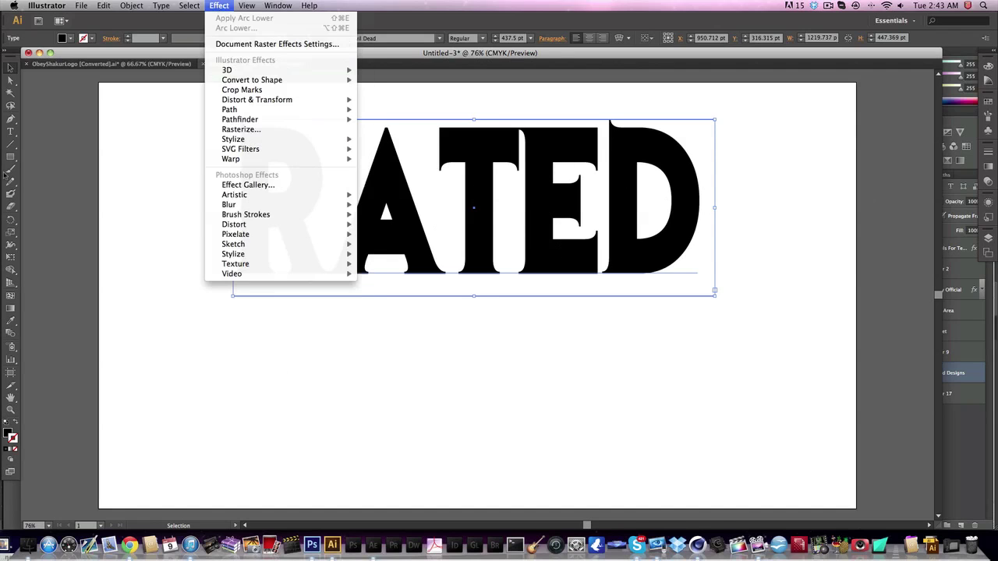
pyautogui.click(8, 170)
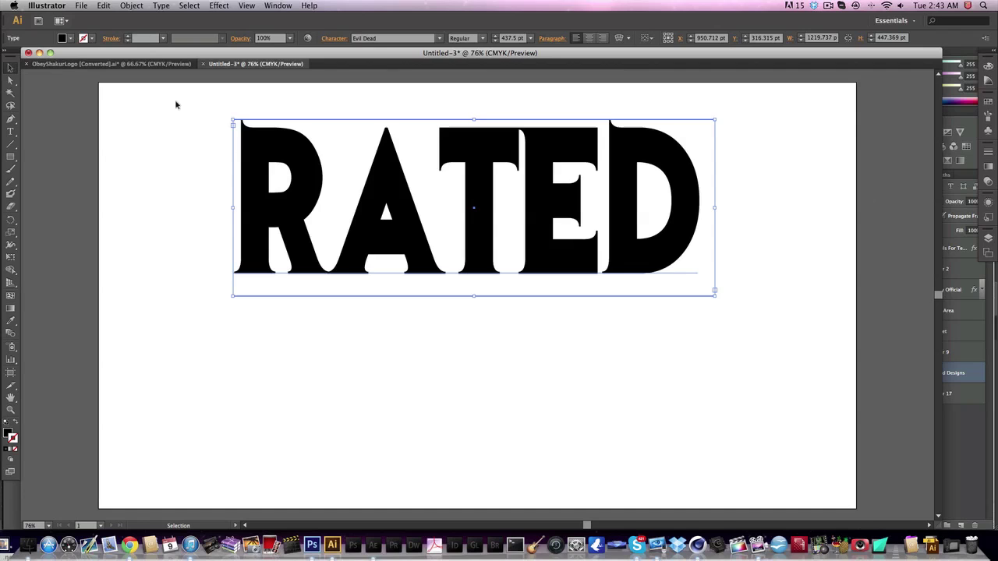
pyautogui.moveTo(141, 102); pyautogui.dragTo(768, 341)
pyautogui.click(247, 4)
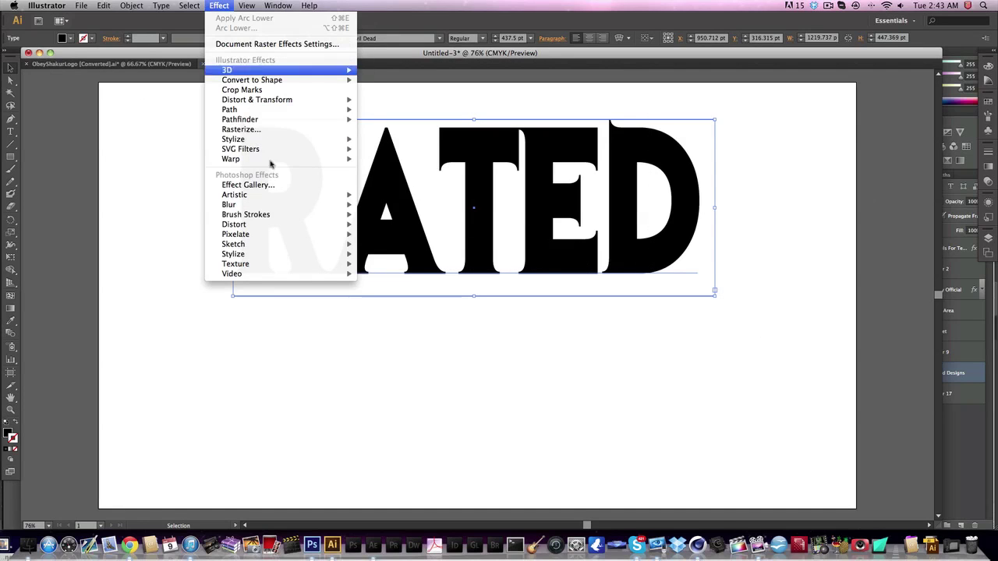
pyautogui.moveTo(271, 158)
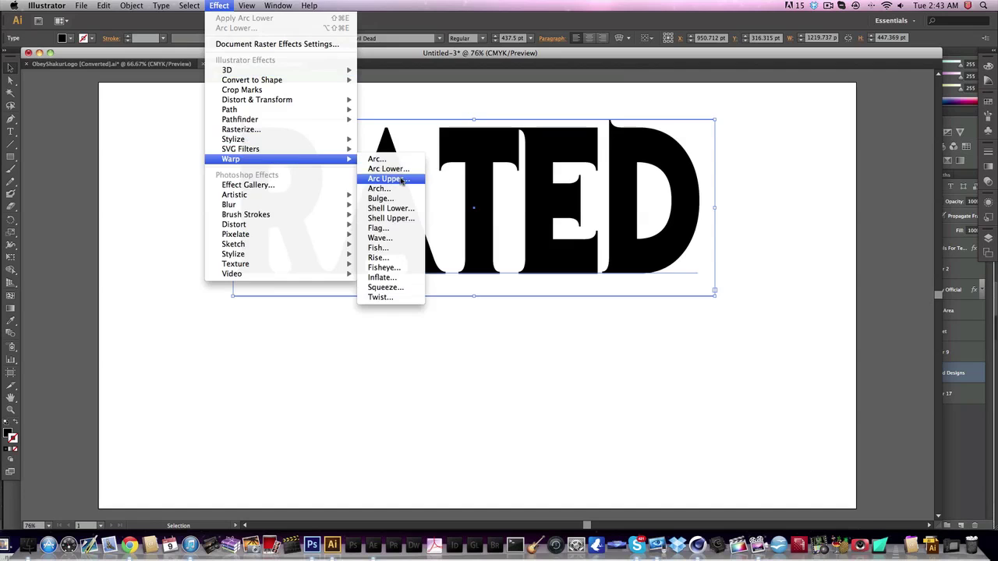
pyautogui.click(403, 179)
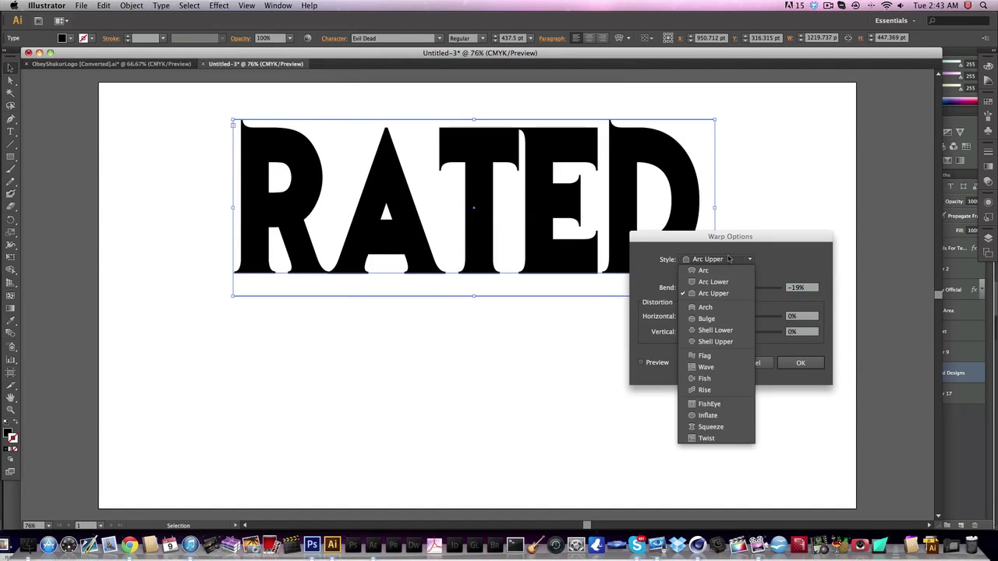
pyautogui.click(726, 281)
pyautogui.click(641, 362)
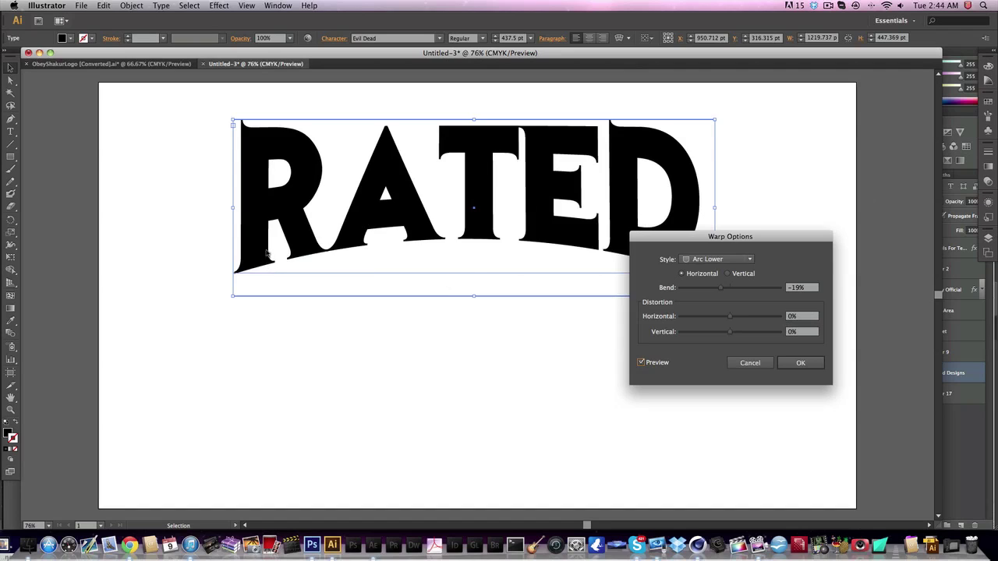
pyautogui.moveTo(811, 290); pyautogui.dragTo(783, 290)
pyautogui.write('-25')
pyautogui.press('Return')
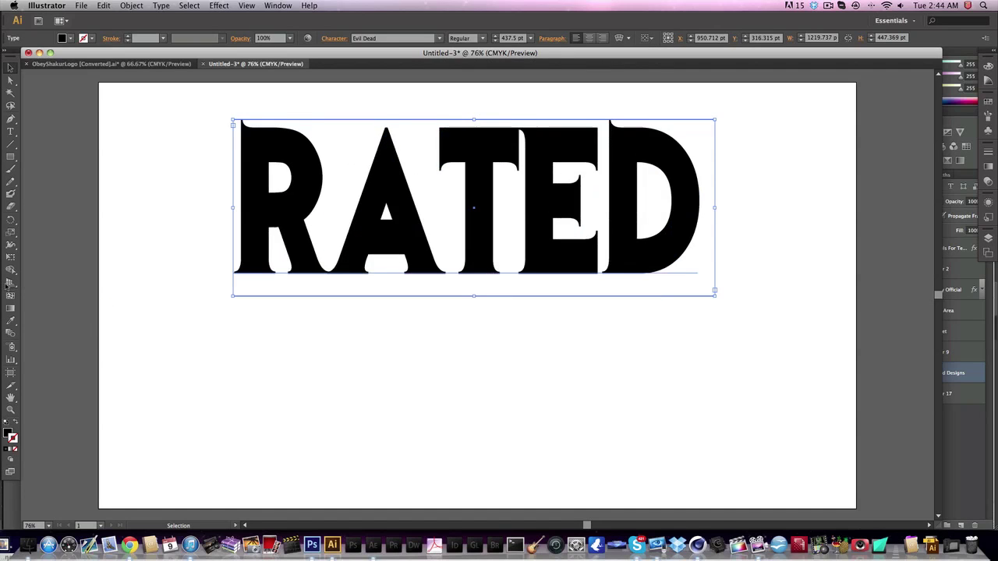
# Change all of RATED's letters from Evil Dead to the GHOST RIDER MOVIE font.
pyautogui.click(11, 131)
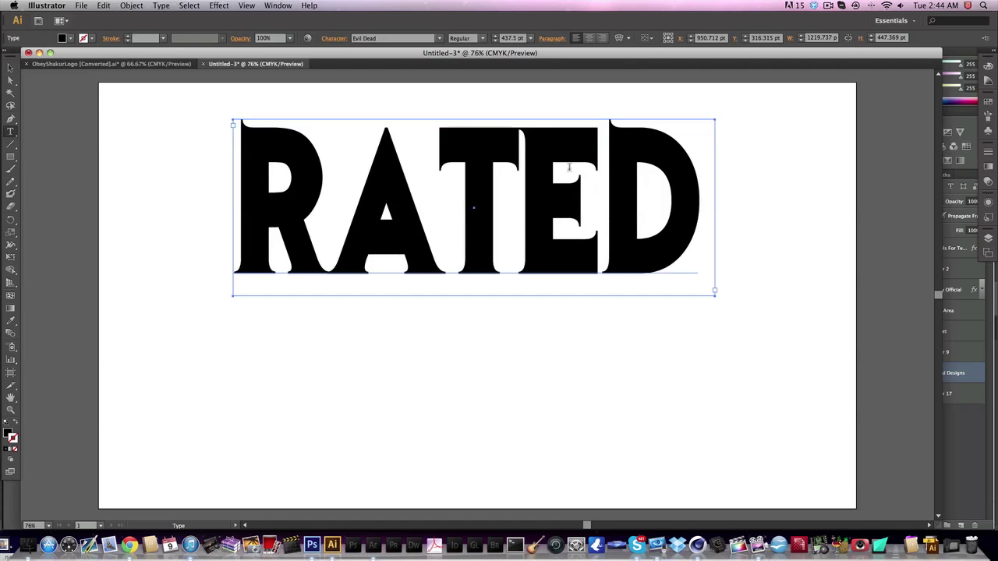
pyautogui.click(542, 200)
pyautogui.moveTo(681, 207); pyautogui.dragTo(113, 184)
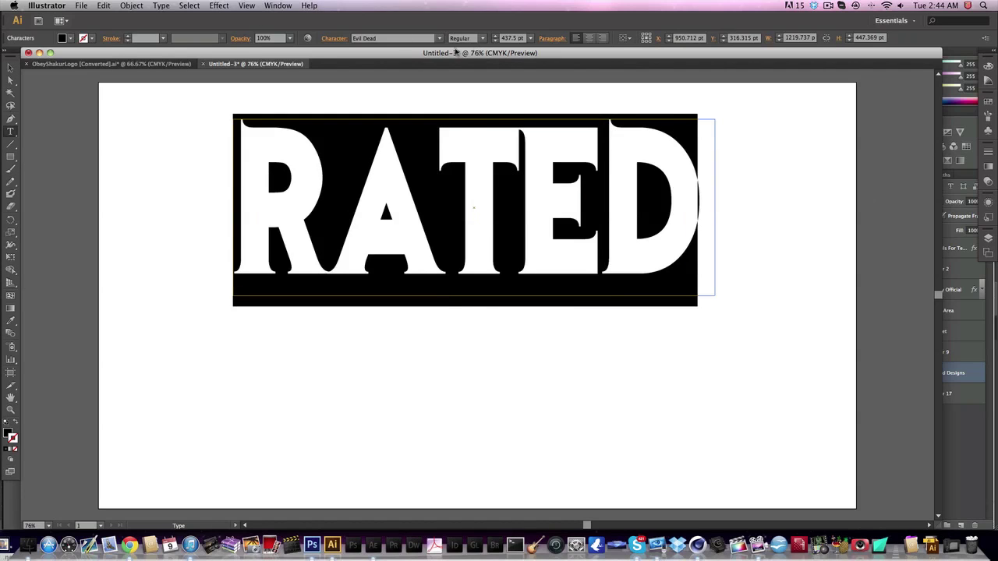
pyautogui.click(440, 40)
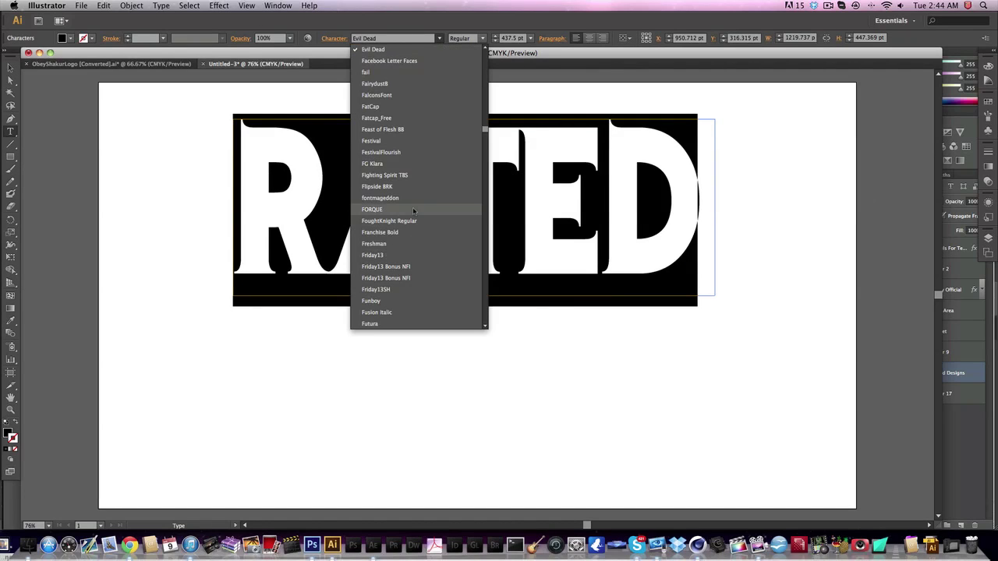
pyautogui.scroll(2, 414, 211)
pyautogui.scroll(-10, 413, 210)
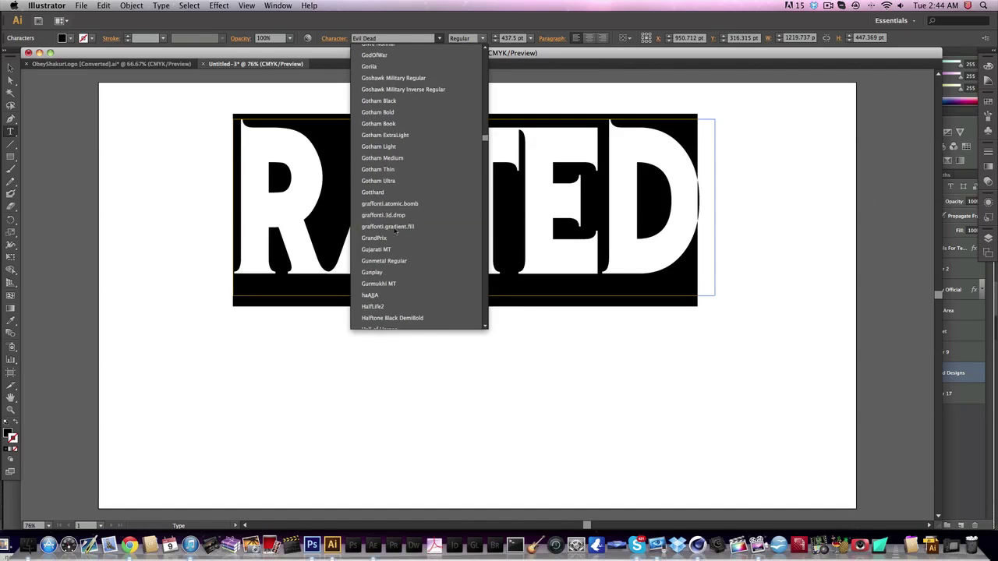
pyautogui.scroll(-4, 392, 232)
pyautogui.scroll(10, 392, 233)
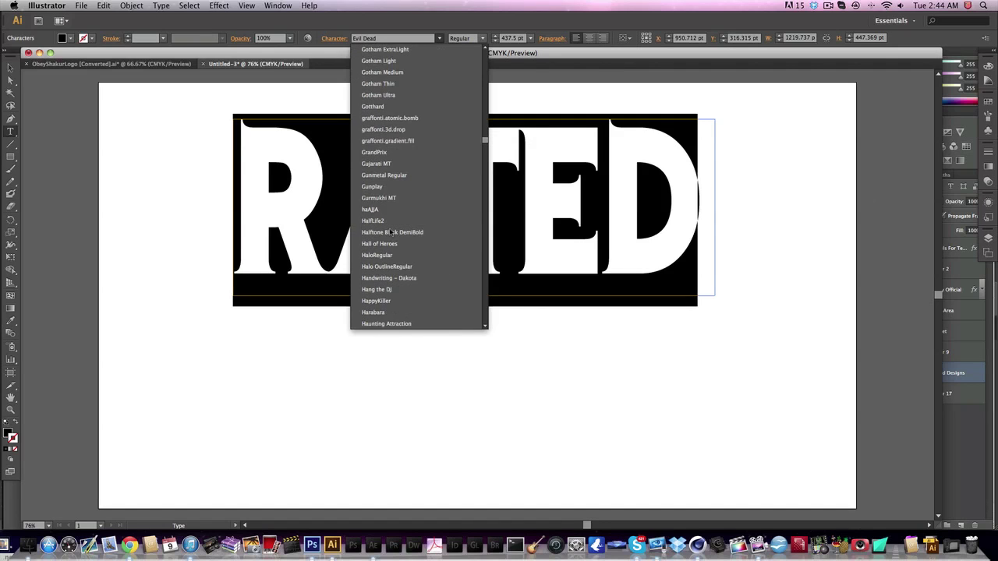
pyautogui.click(394, 94)
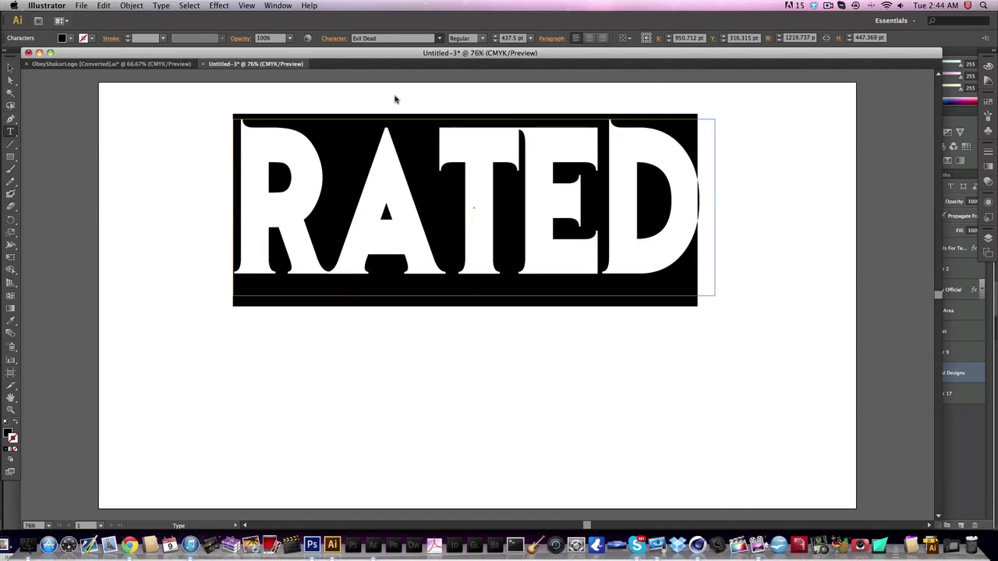
pyautogui.click(10, 68)
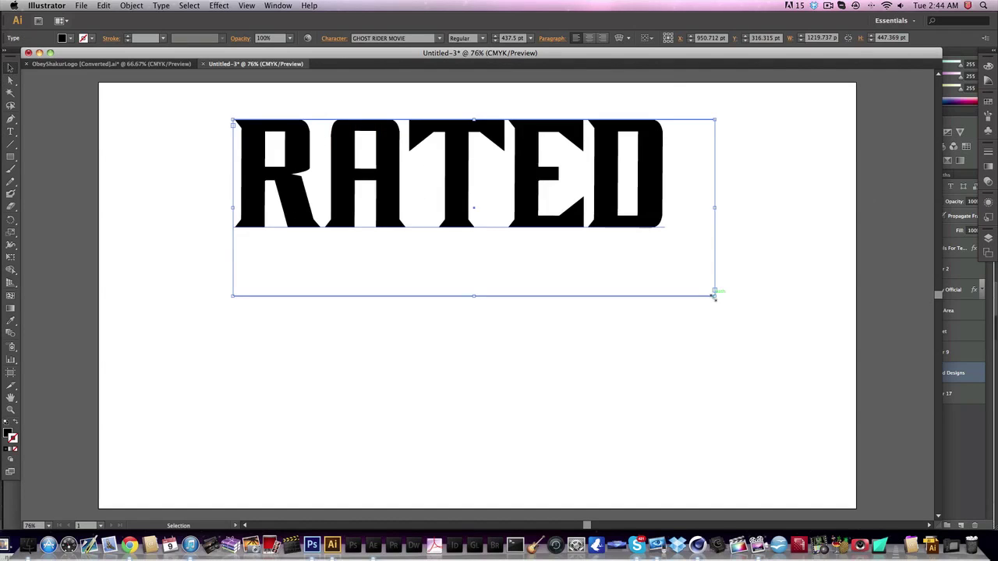
# Fit the frame to the new font and apply an Arc Lower warp with a -26% bend.
pyautogui.moveTo(714, 296); pyautogui.dragTo(668, 246)
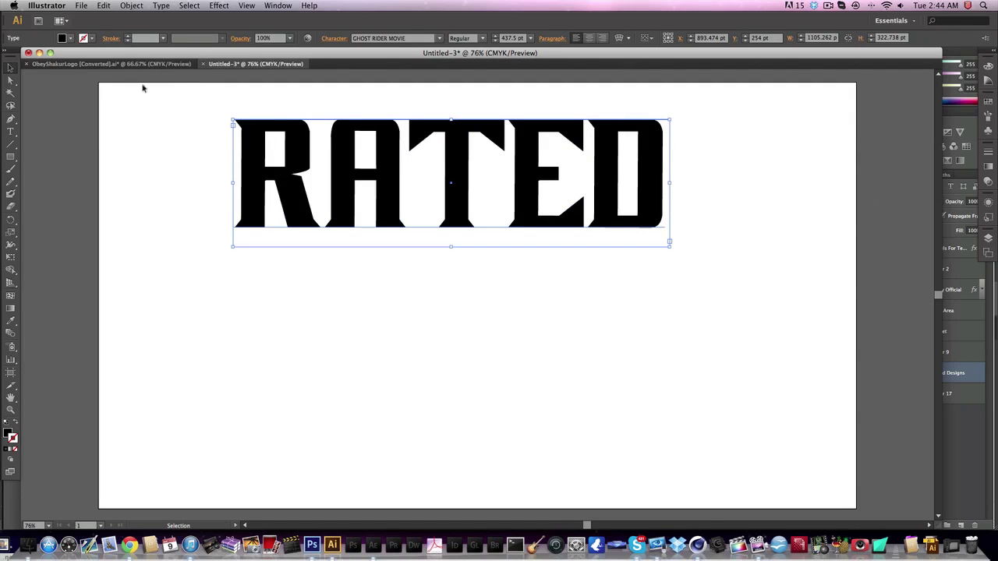
pyautogui.click(160, 5)
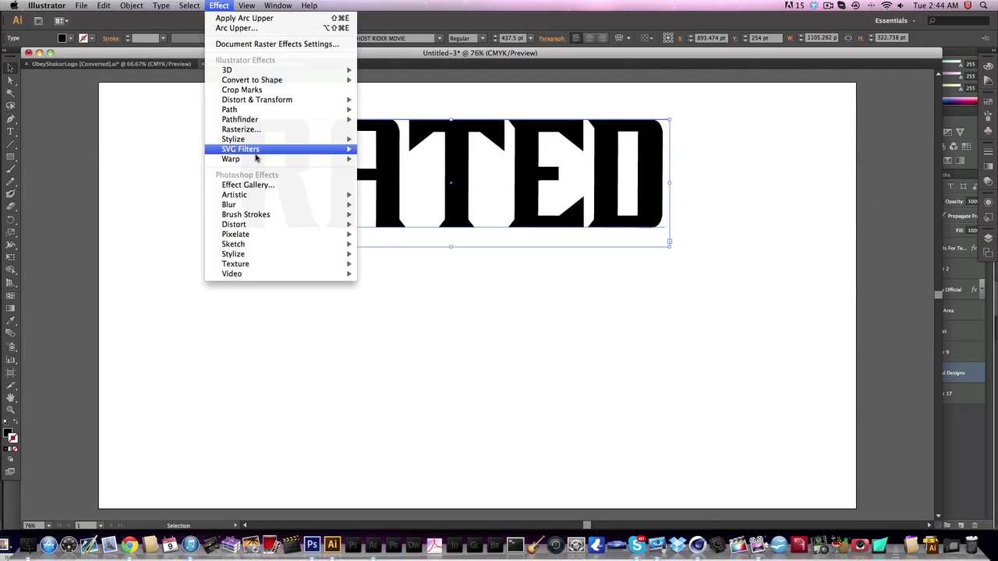
pyautogui.click(394, 169)
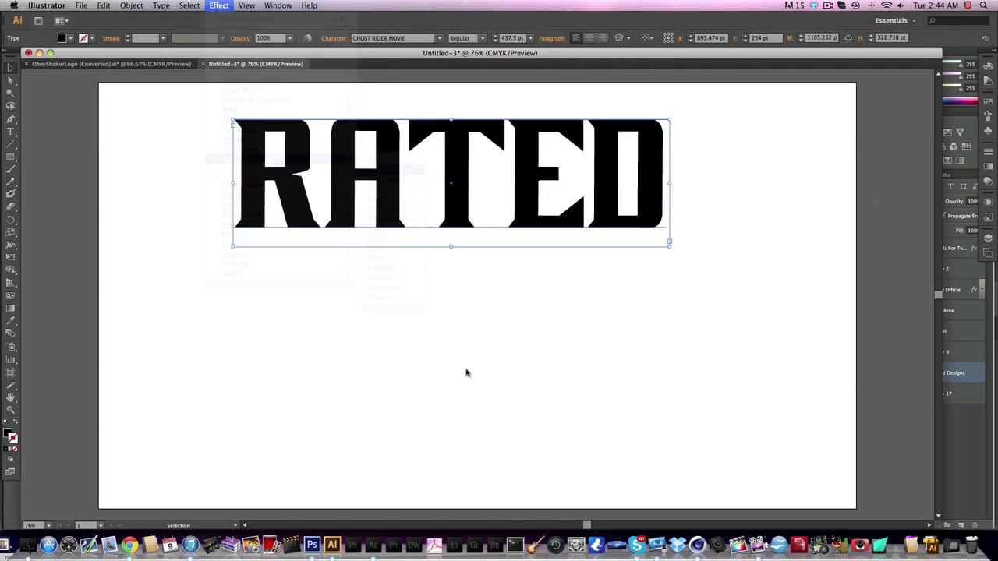
pyautogui.click(641, 364)
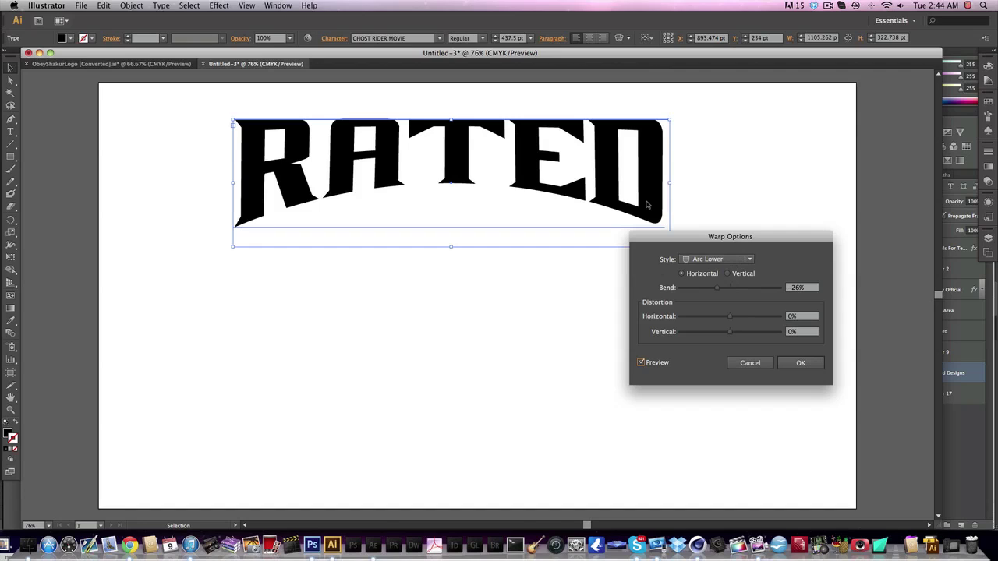
pyautogui.click(813, 290)
pyautogui.press('Return')
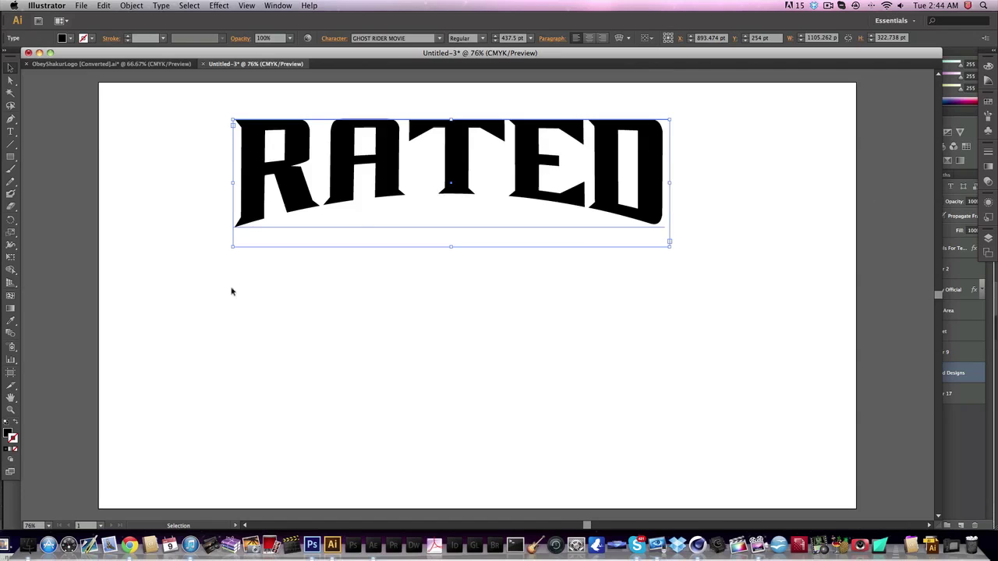
# Shift RATED right and down, then place a duplicate of it just below.
pyautogui.moveTo(416, 148); pyautogui.dragTo(438, 160)
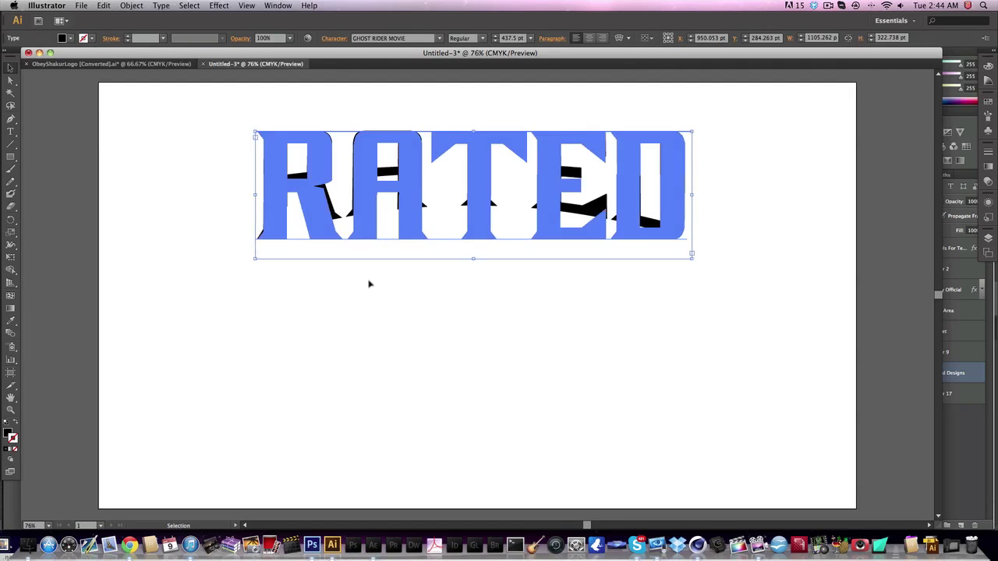
pyautogui.click(370, 330)
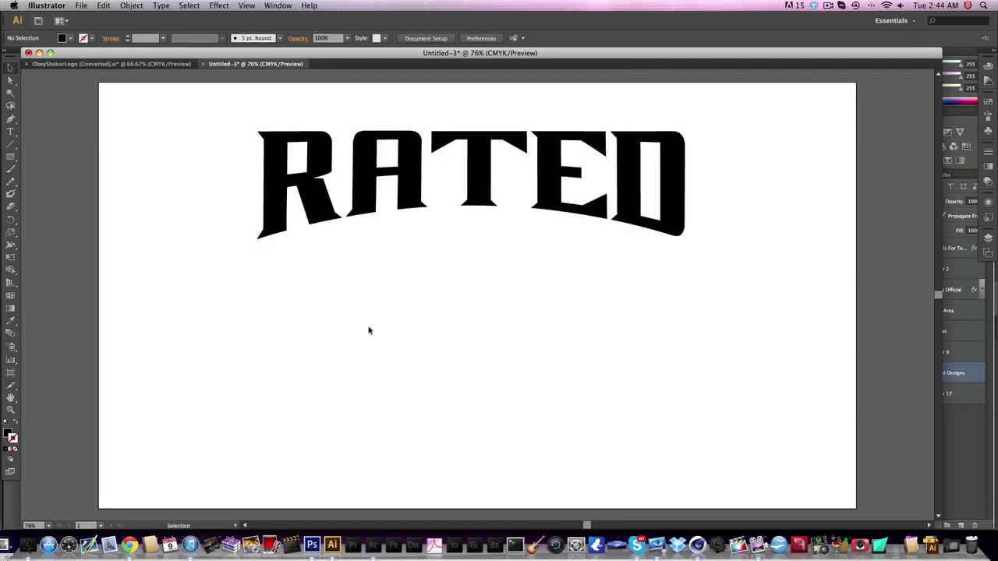
pyautogui.click(459, 190)
pyautogui.press('super+v')
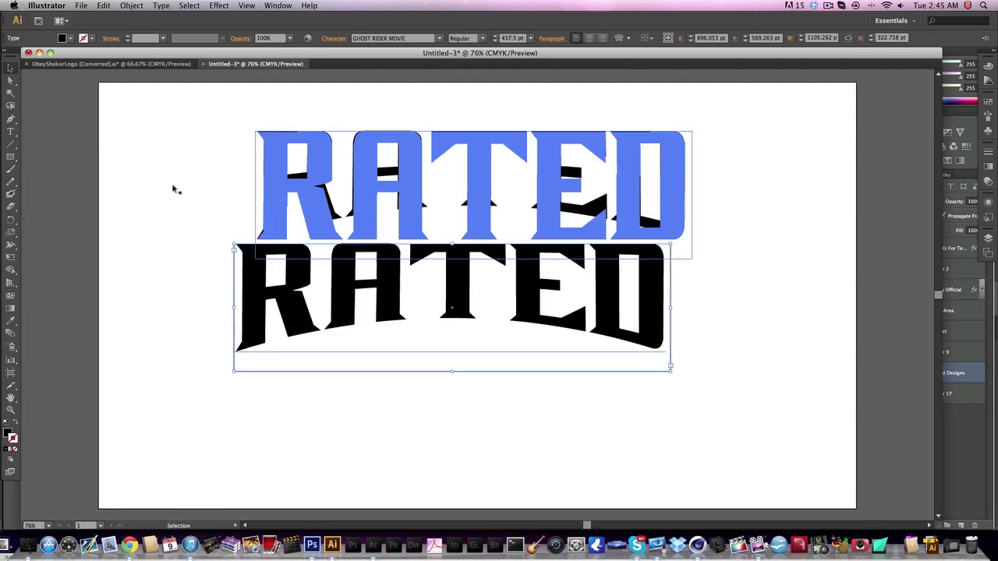
pyautogui.moveTo(489, 291); pyautogui.dragTo(511, 285)
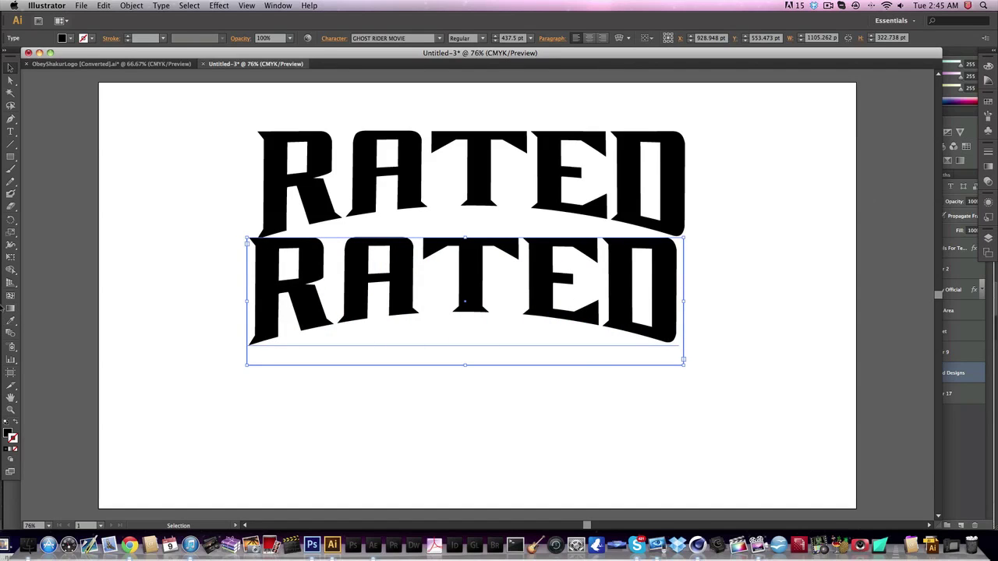
# Retype the lower copy's word as DESIGNS.
pyautogui.click(10, 132)
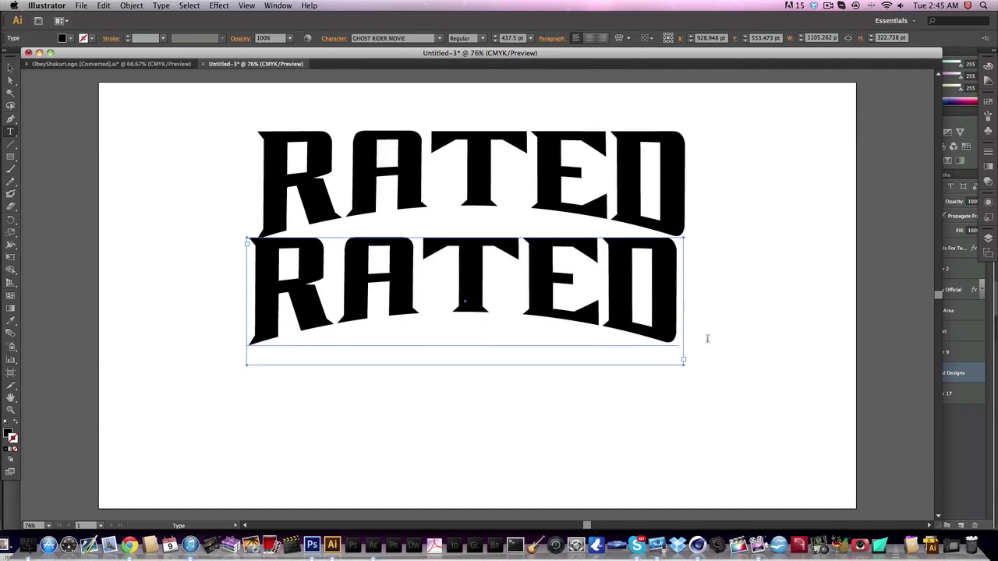
pyautogui.doubleClick(668, 295)
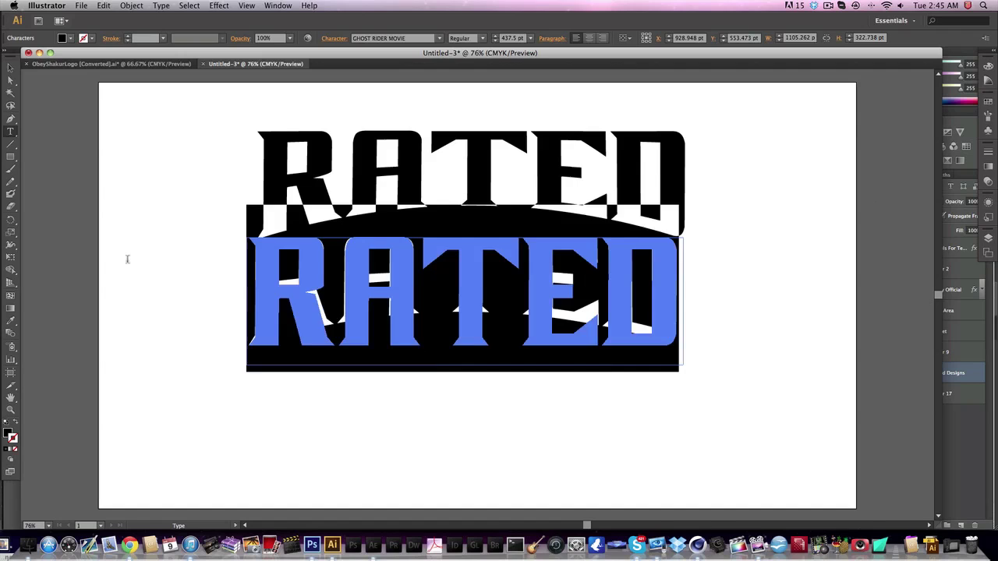
pyautogui.write('DESIGN')
pyautogui.press('BackSpace')
pyautogui.press('BackSpace')
pyautogui.press('BackSpace')
pyautogui.press('BackSpace')
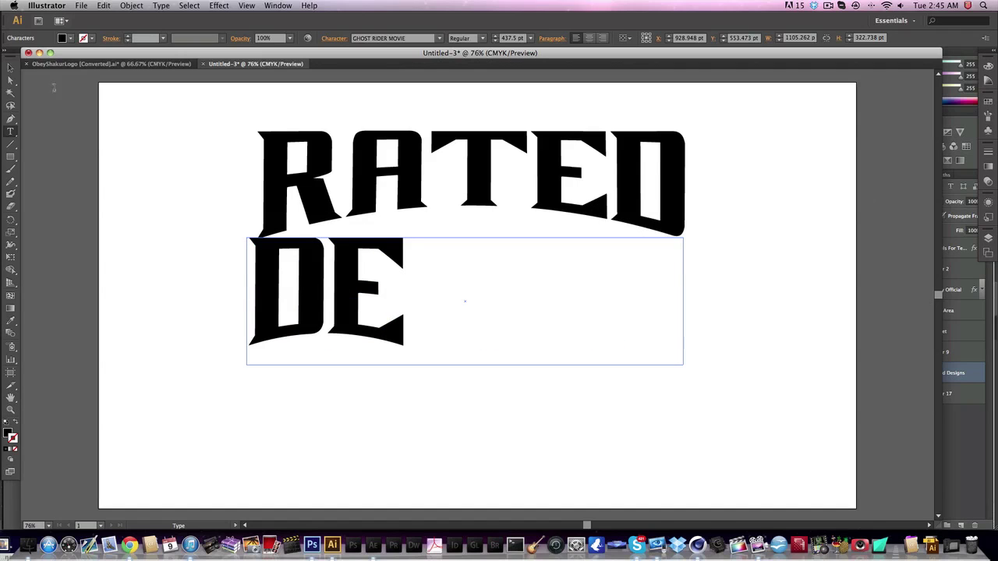
# Widen the DESIGNS text box and position it directly beneath RATED.
pyautogui.click(10, 68)
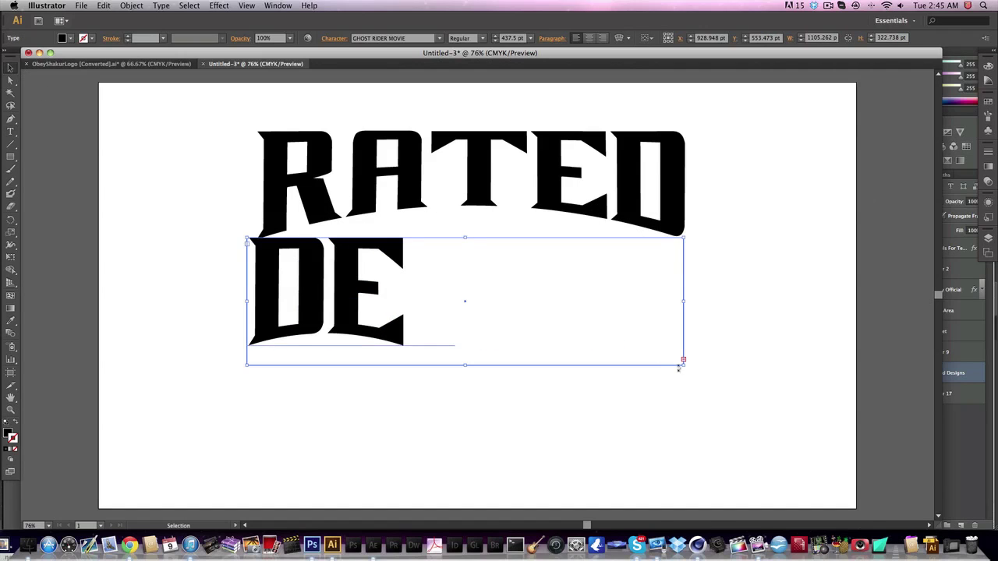
pyautogui.moveTo(683, 363); pyautogui.dragTo(798, 367)
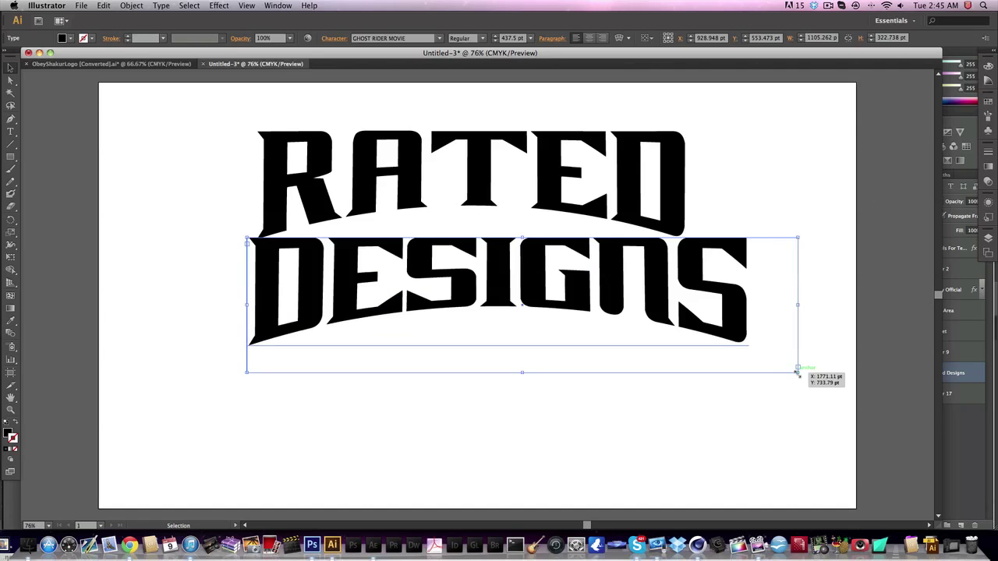
pyautogui.moveTo(584, 273); pyautogui.dragTo(555, 273)
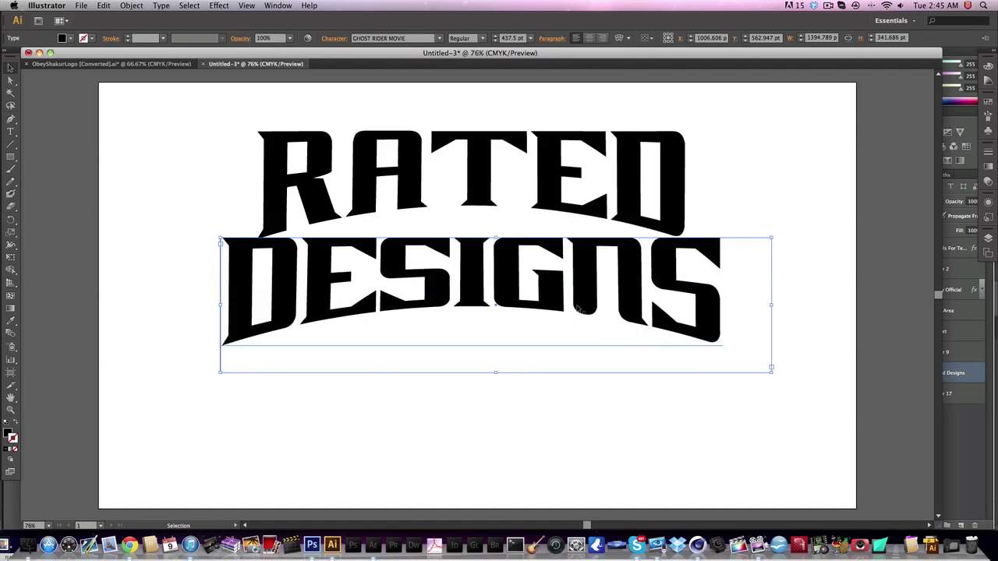
pyautogui.moveTo(598, 308); pyautogui.dragTo(599, 315)
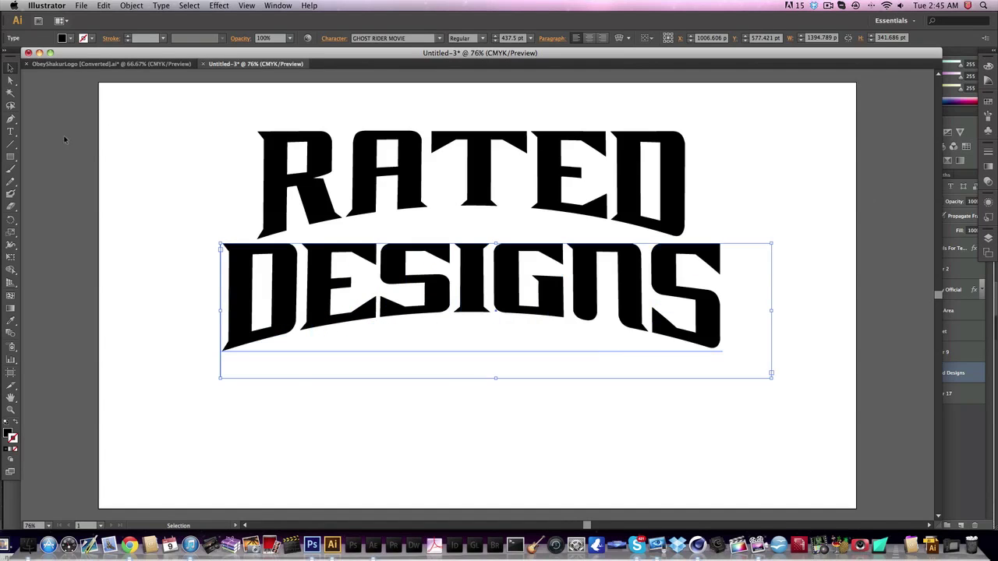
pyautogui.click(121, 134)
pyautogui.moveTo(536, 304); pyautogui.dragTo(534, 304)
pyautogui.click(117, 181)
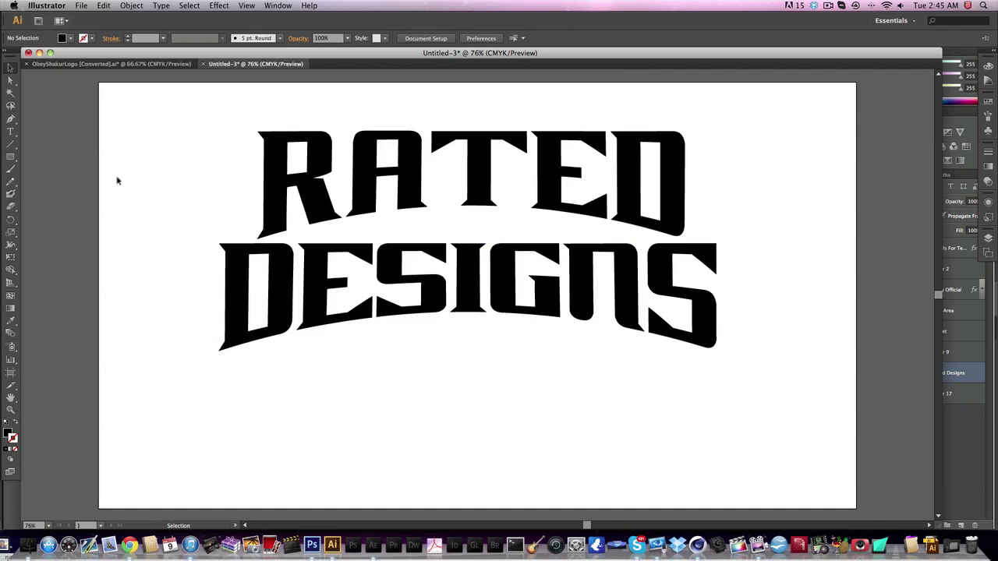
pyautogui.moveTo(322, 189); pyautogui.dragTo(318, 192)
pyautogui.moveTo(154, 105); pyautogui.dragTo(818, 405)
pyautogui.click(50, 93)
pyautogui.moveTo(138, 94); pyautogui.dragTo(724, 396)
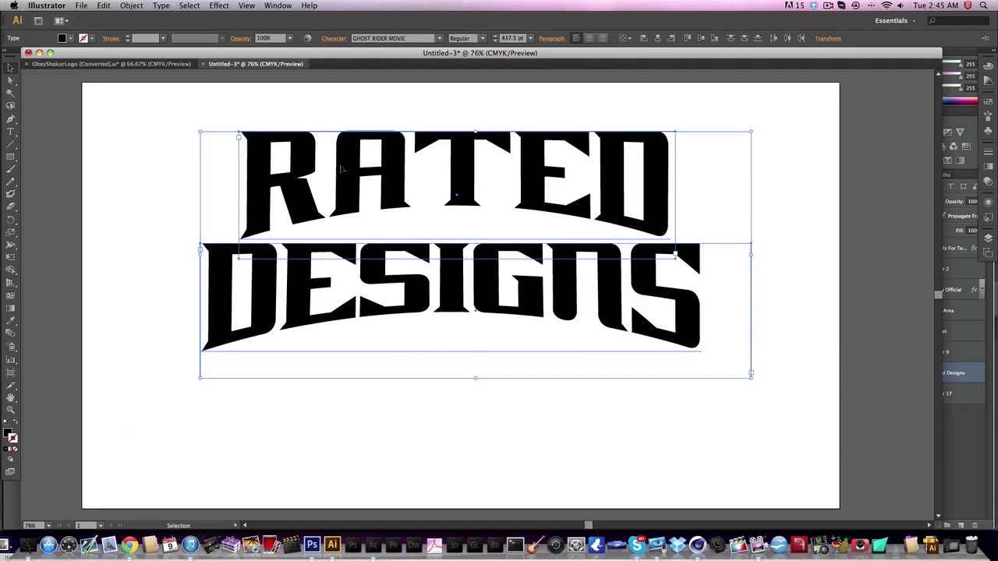
pyautogui.click(987, 253)
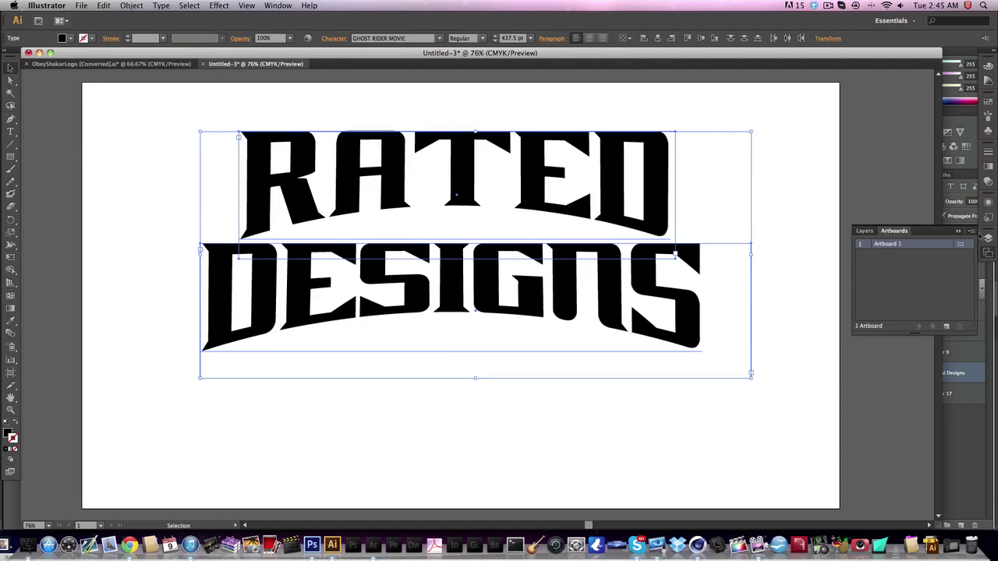
pyautogui.click(864, 232)
pyautogui.click(884, 245)
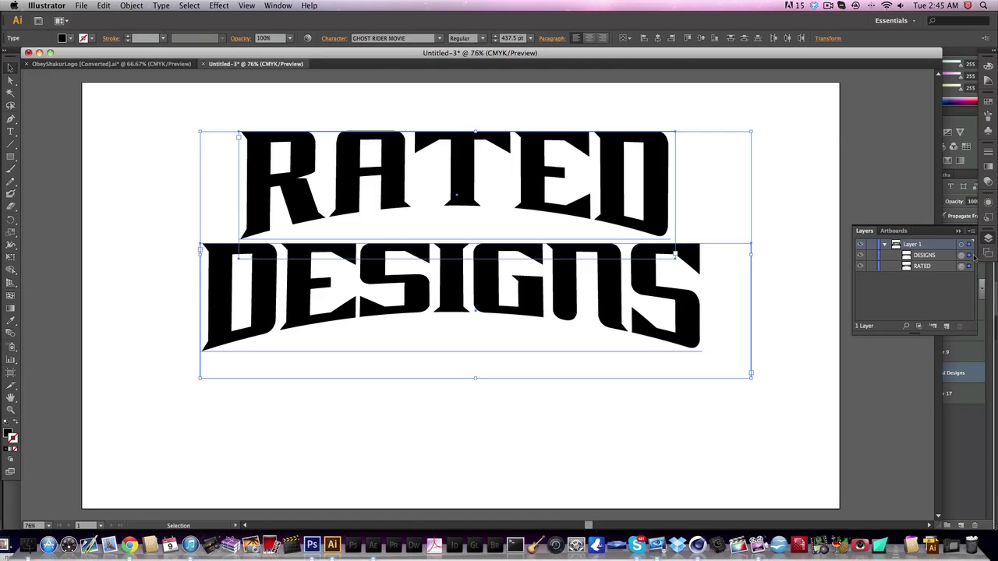
pyautogui.click(932, 256)
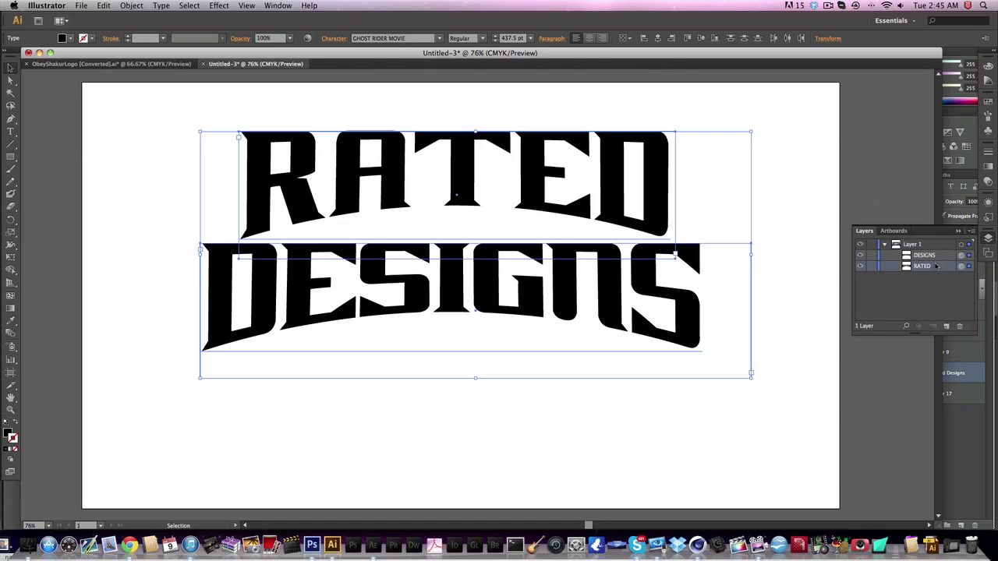
pyautogui.click(937, 267)
pyautogui.click(936, 257)
pyautogui.click(930, 268)
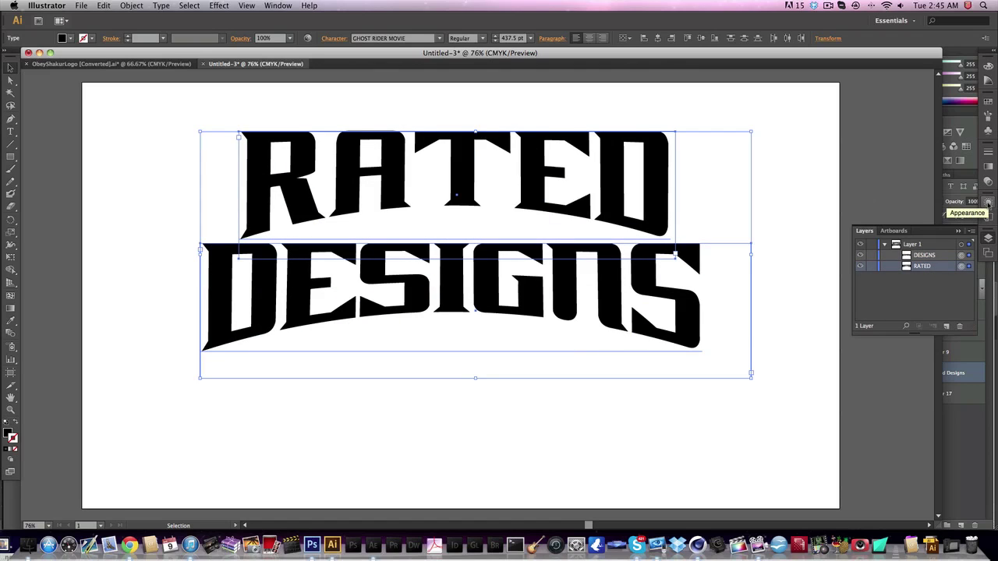
pyautogui.click(986, 202)
pyautogui.click(987, 202)
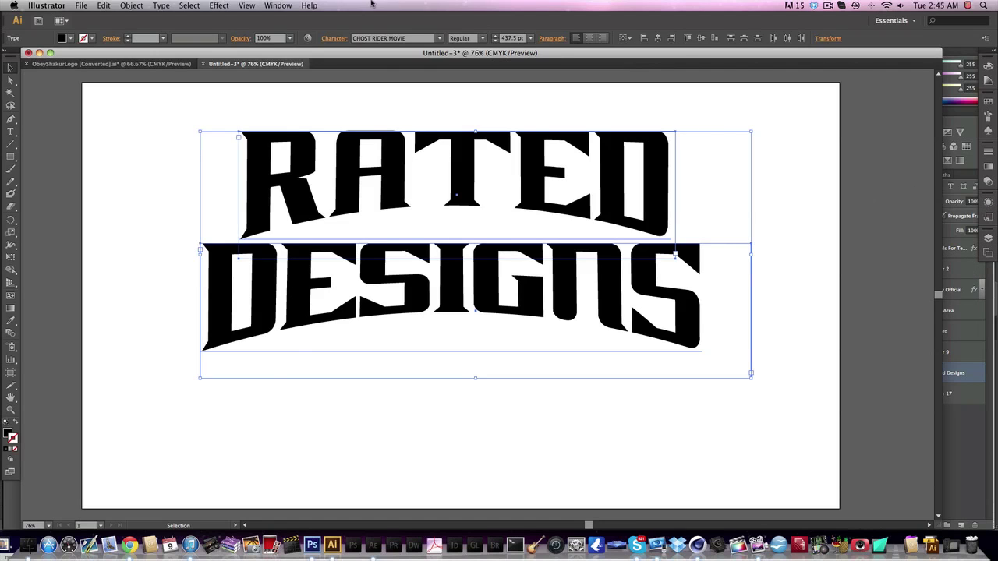
# In the Appearance panel, add a new stroke and a new fill to the lettering.
pyautogui.click(277, 6)
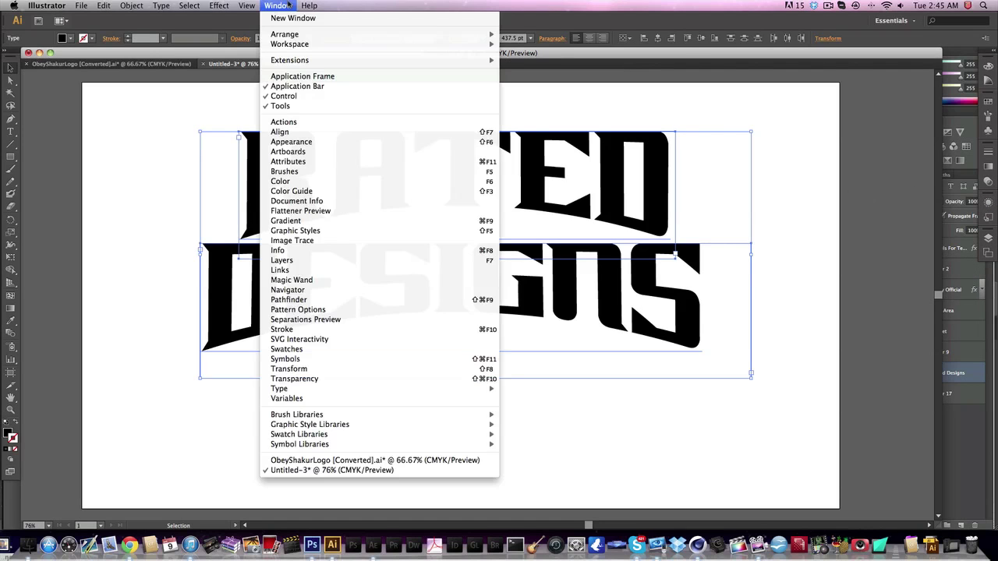
pyautogui.click(340, 142)
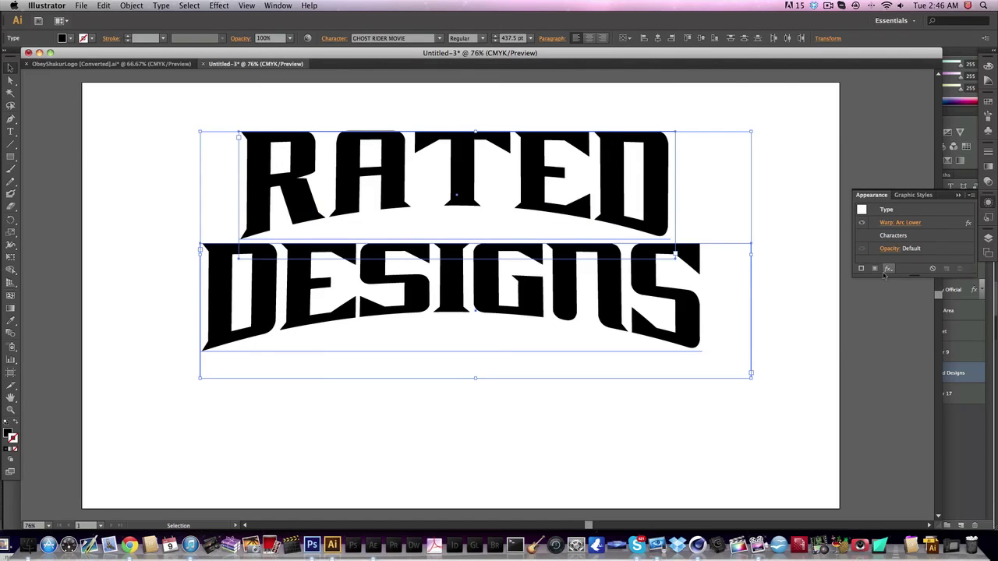
pyautogui.click(887, 269)
pyautogui.moveTo(944, 289)
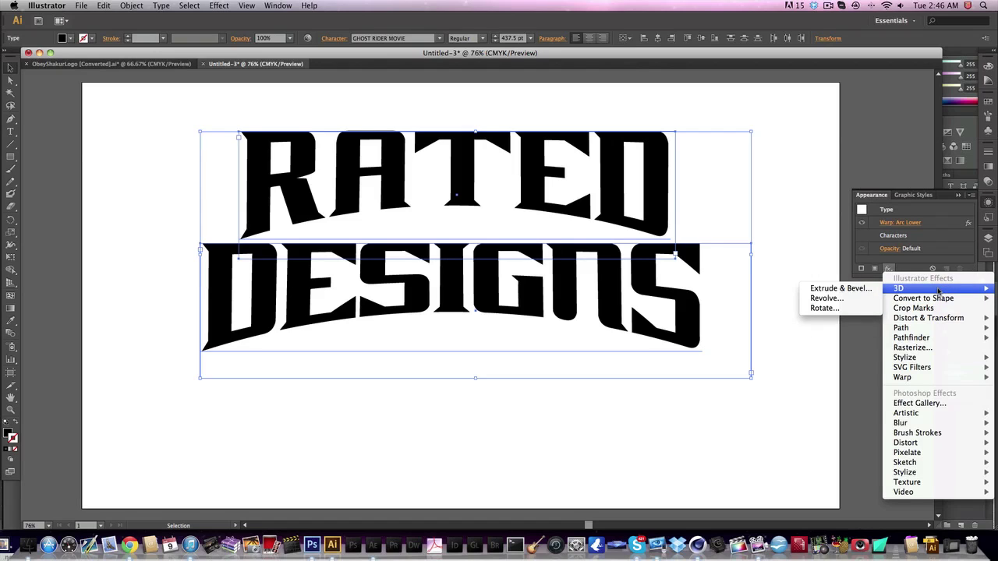
pyautogui.click(893, 266)
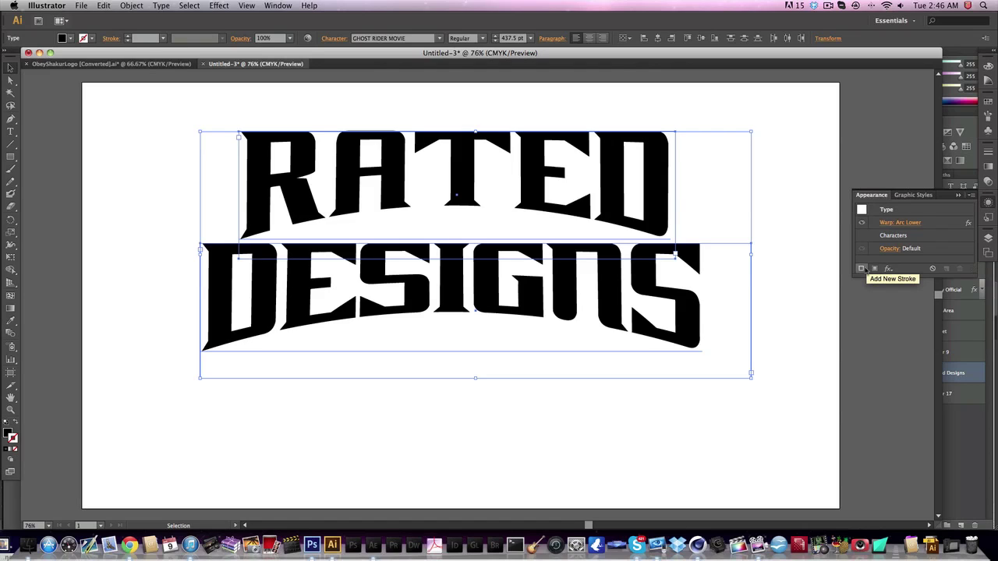
pyautogui.click(862, 269)
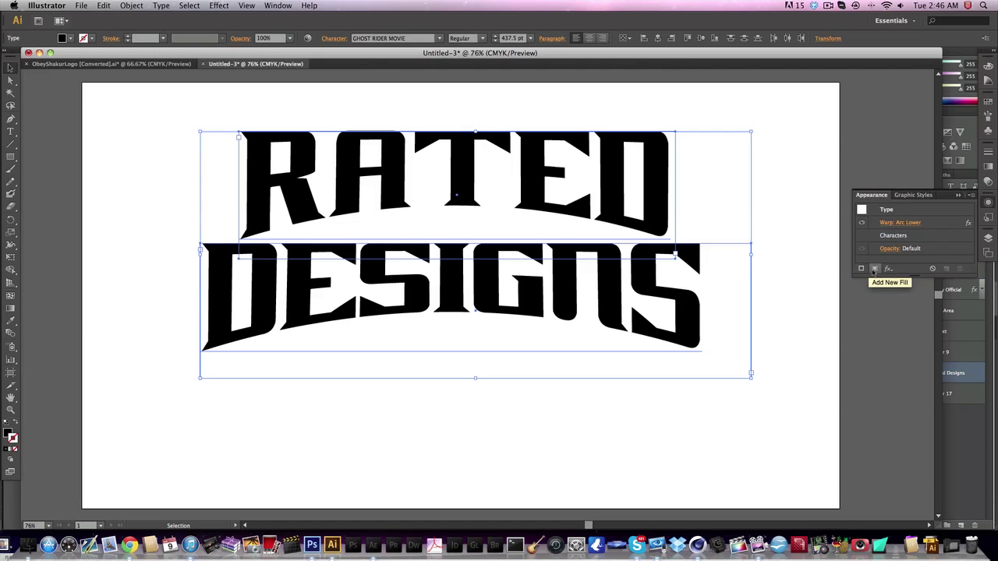
pyautogui.click(874, 269)
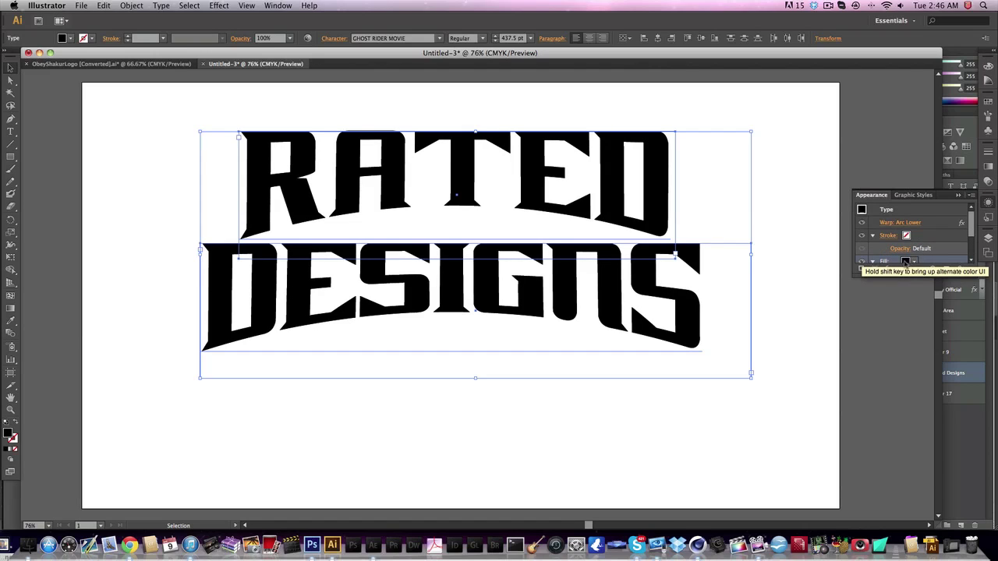
# Set the new fill to a light grey swatch, then select the stroke row.
pyautogui.click(904, 261)
pyautogui.click(904, 262)
pyautogui.click(902, 265)
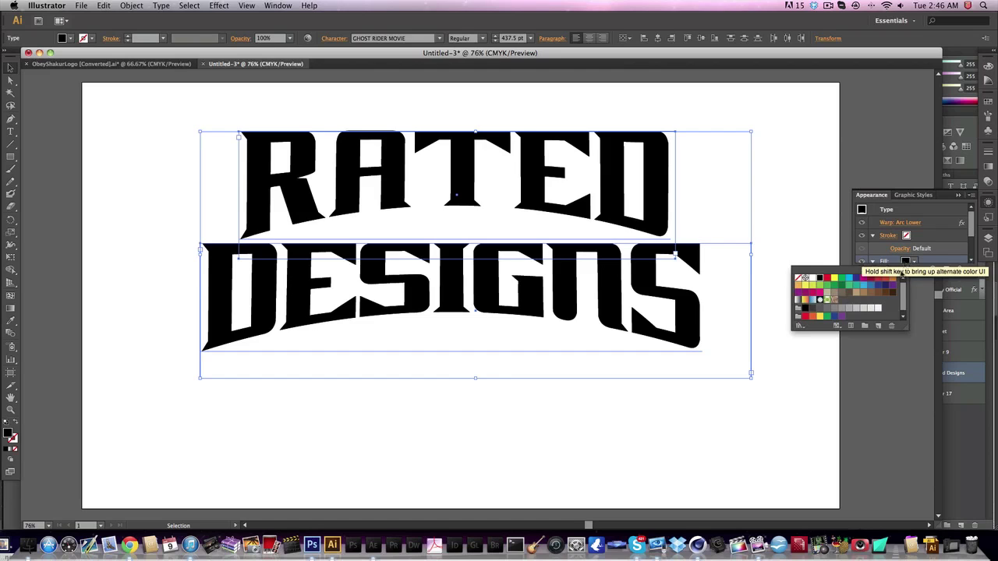
pyautogui.click(858, 309)
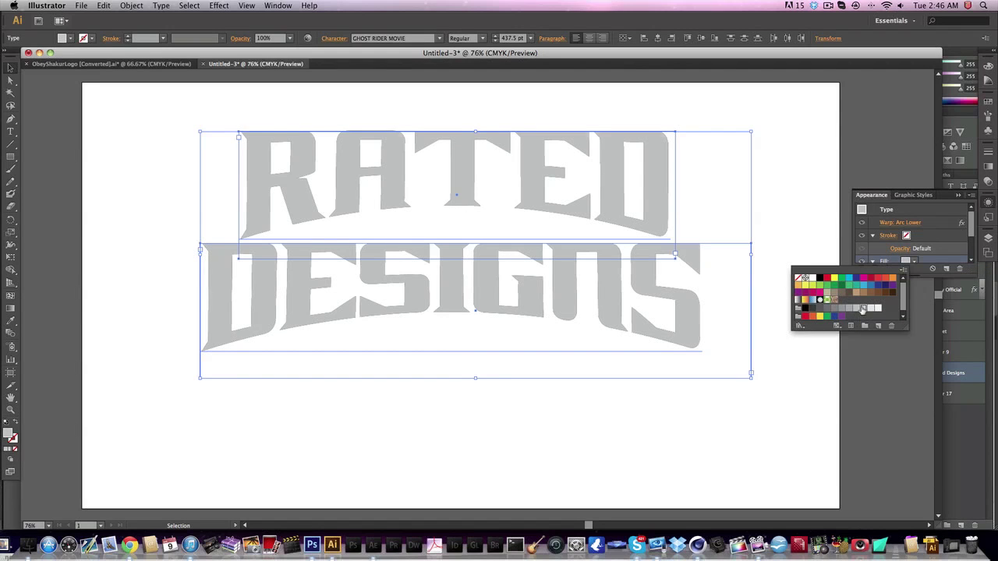
pyautogui.click(862, 308)
pyautogui.press('Escape')
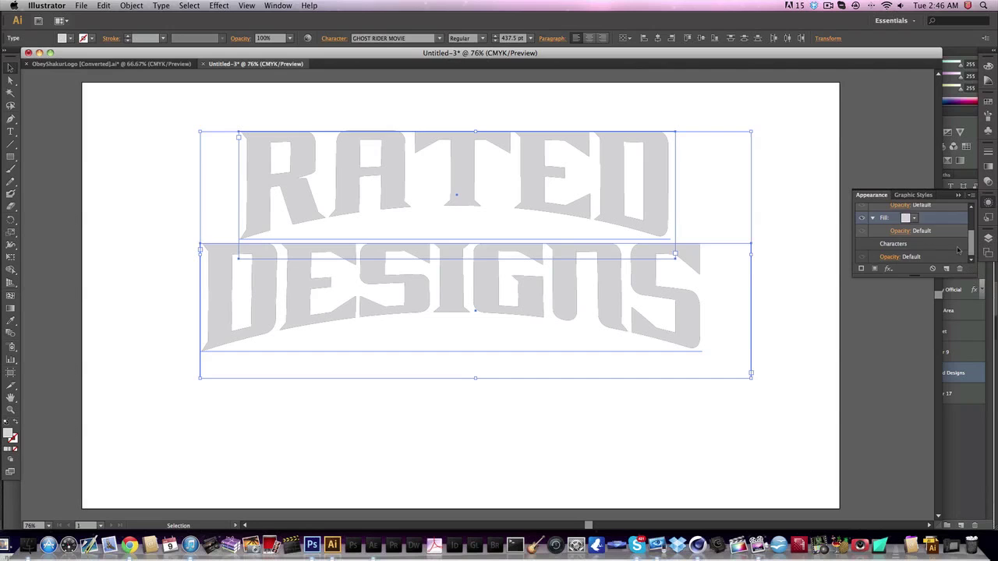
pyautogui.click(929, 236)
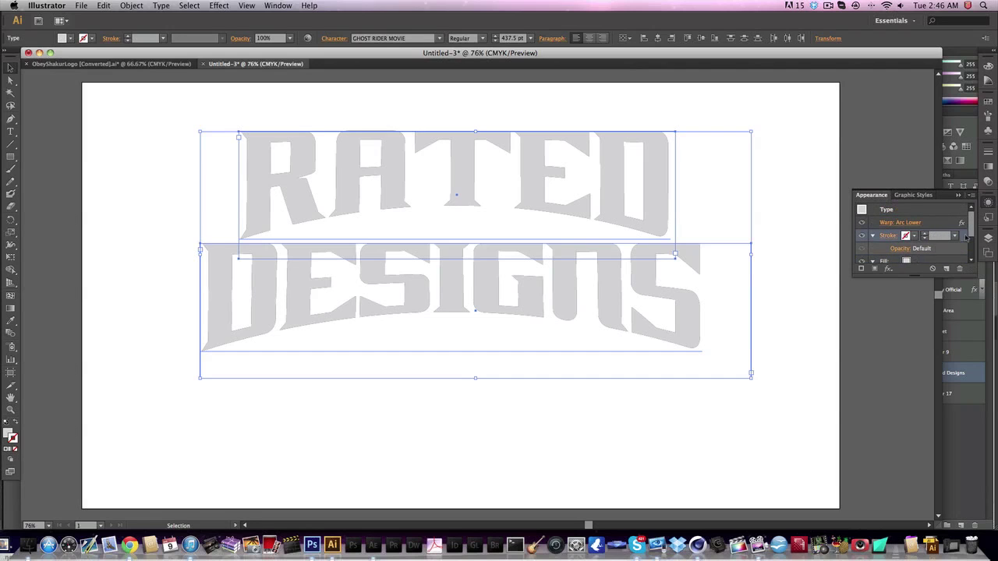
pyautogui.moveTo(929, 235)
pyautogui.mouseDown()
pyautogui.moveTo(965, 268)
pyautogui.moveTo(959, 234)
pyautogui.mouseUp()
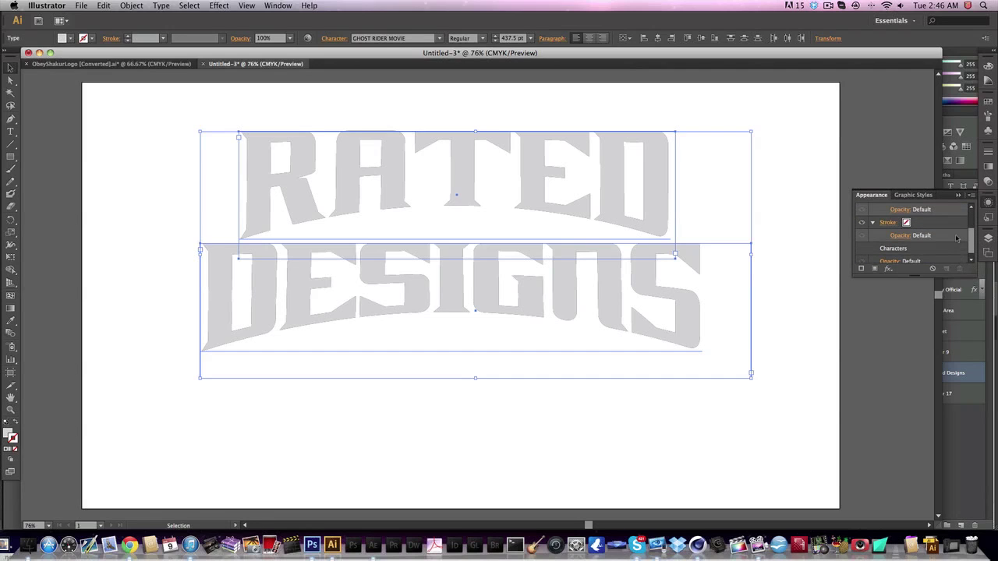
pyautogui.scroll(1, 896, 234)
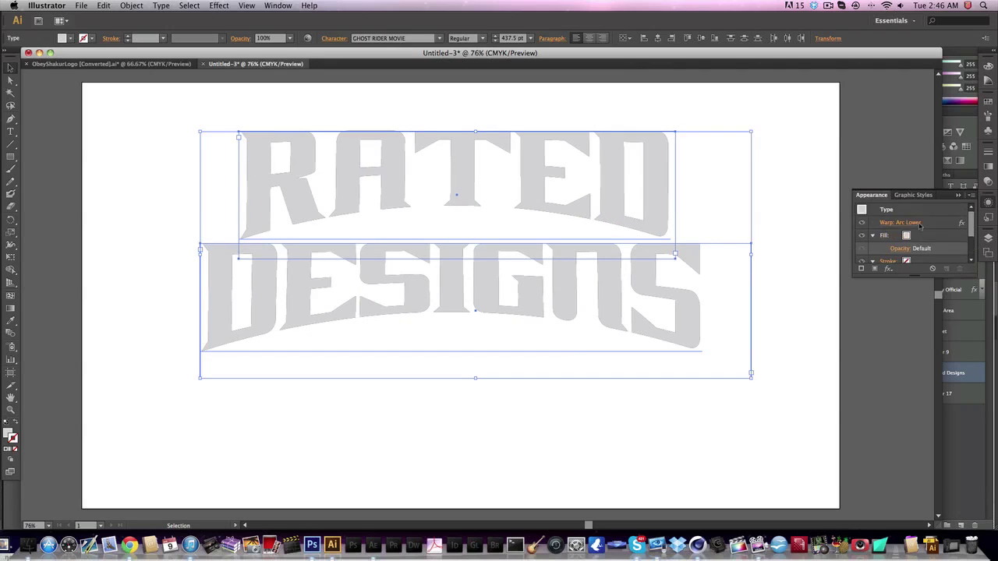
# Give the lettering a white 7 pt stroke, then add a second stroke.
pyautogui.click(907, 233)
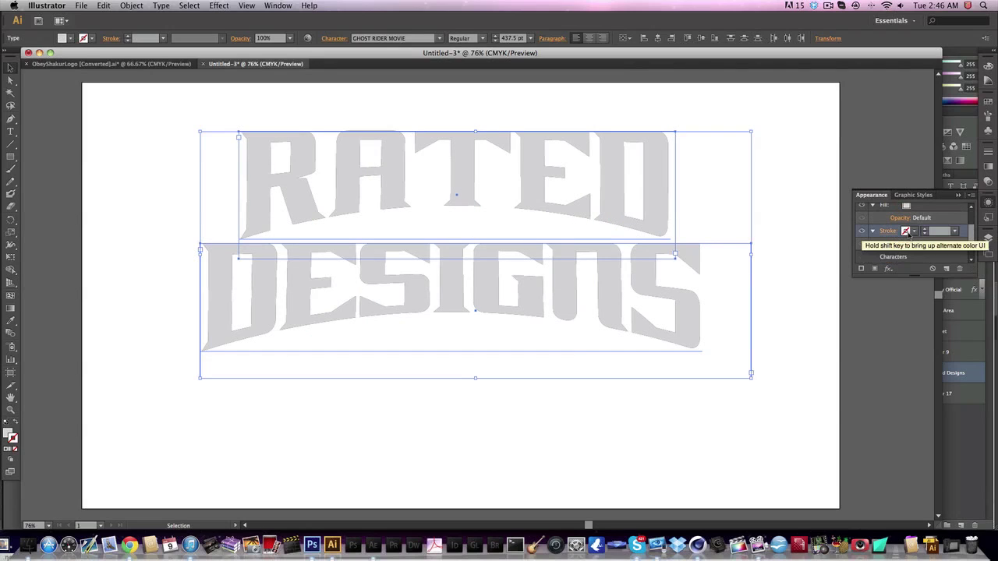
pyautogui.click(912, 231)
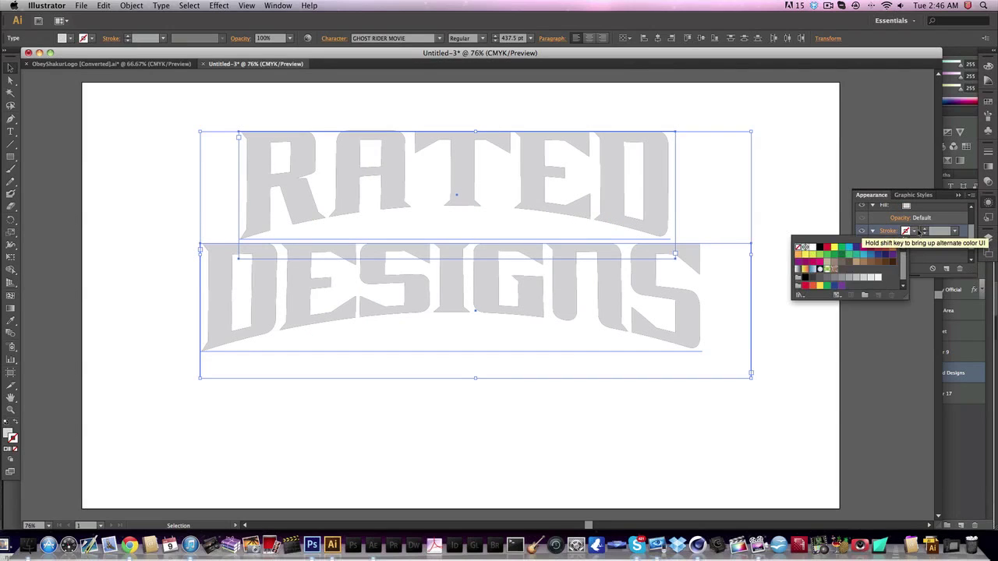
pyautogui.click(803, 278)
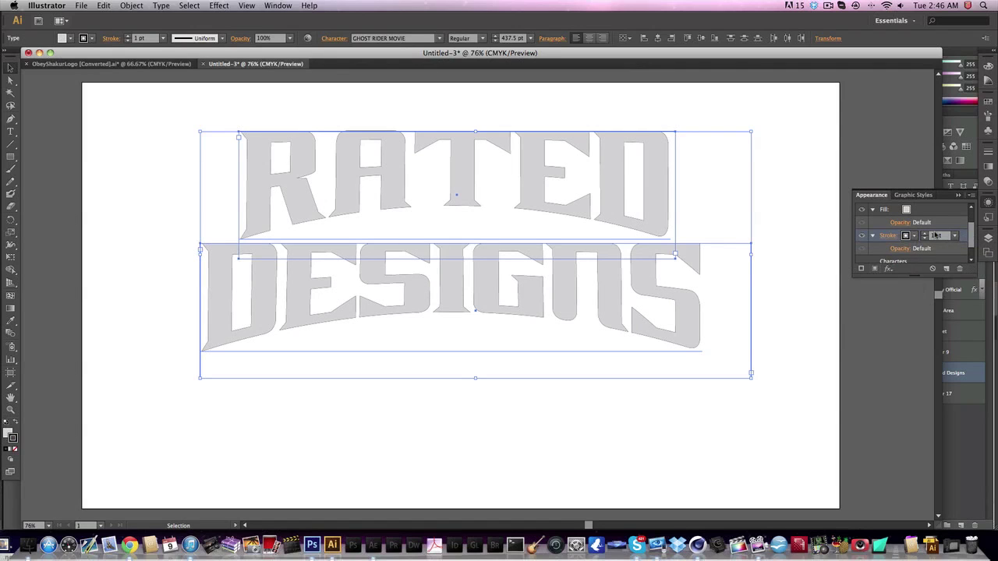
pyautogui.click(915, 235)
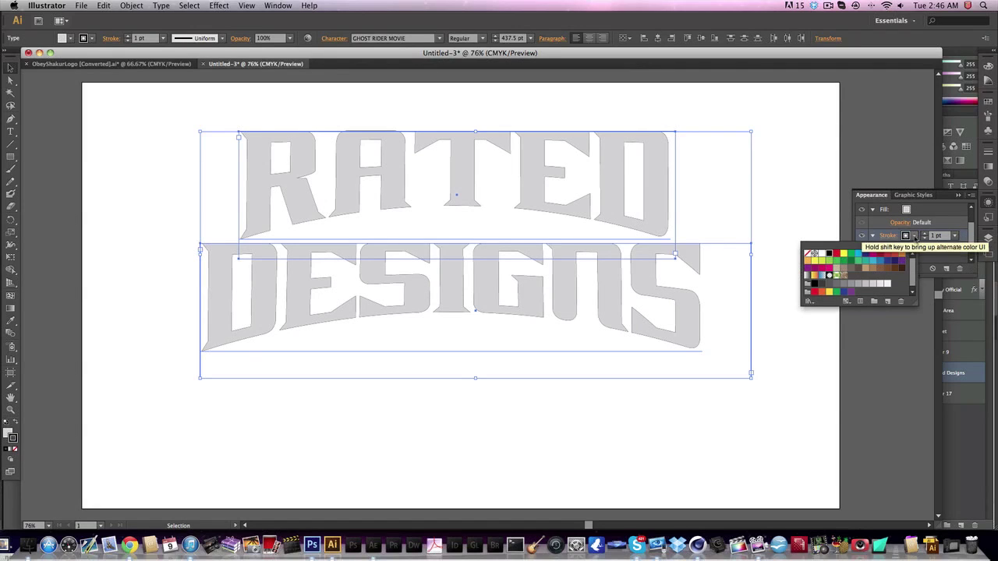
pyautogui.click(886, 285)
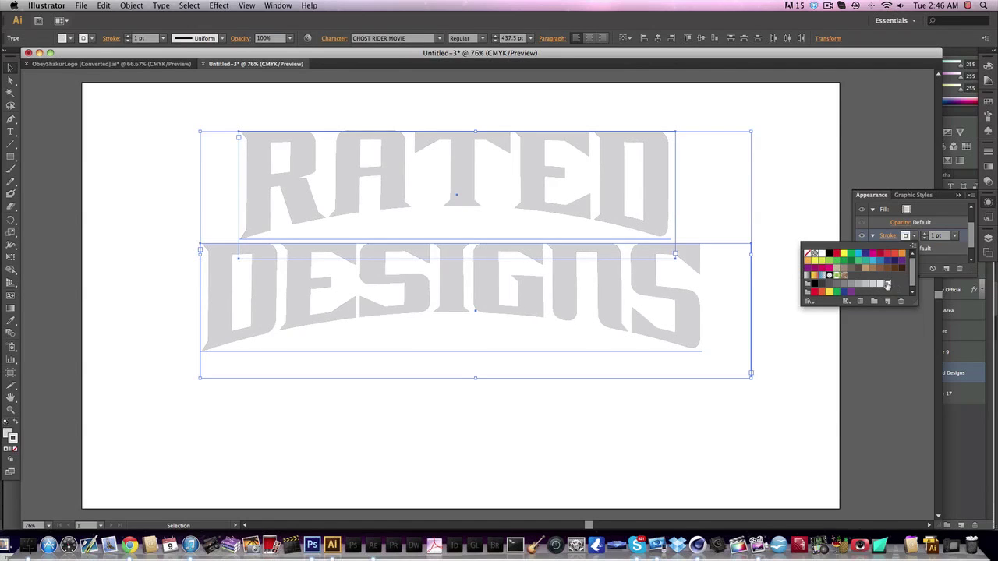
pyautogui.click(954, 235)
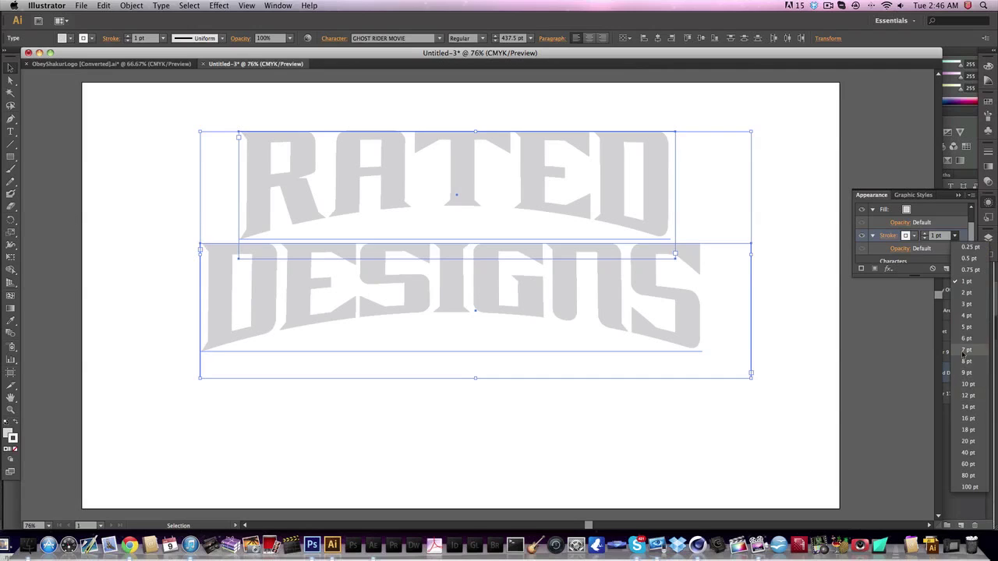
pyautogui.click(965, 350)
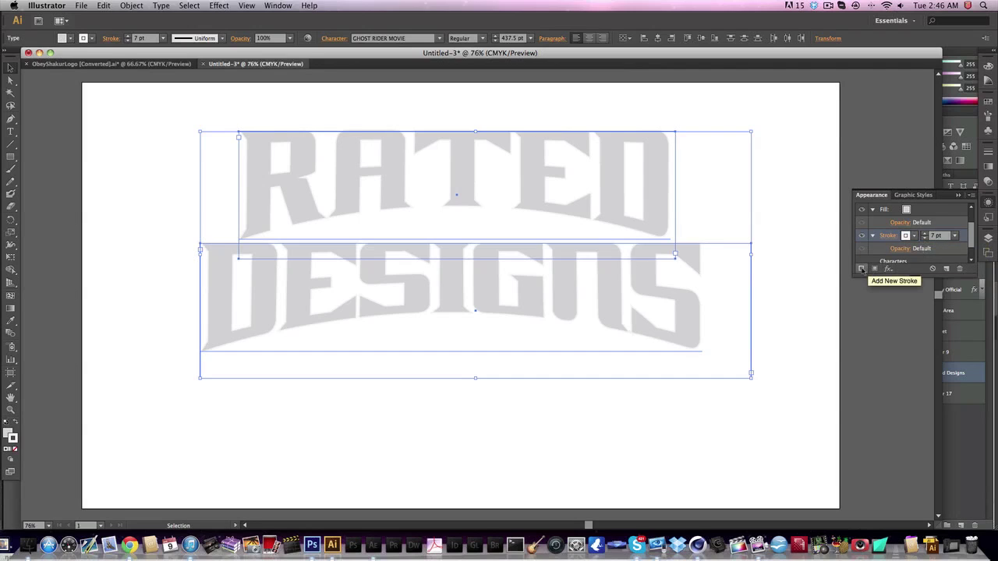
pyautogui.click(873, 268)
# Move the second stroke beneath the first, set it to 12 pt, and try cyan, magenta and red.
pyautogui.moveTo(961, 246); pyautogui.dragTo(890, 240)
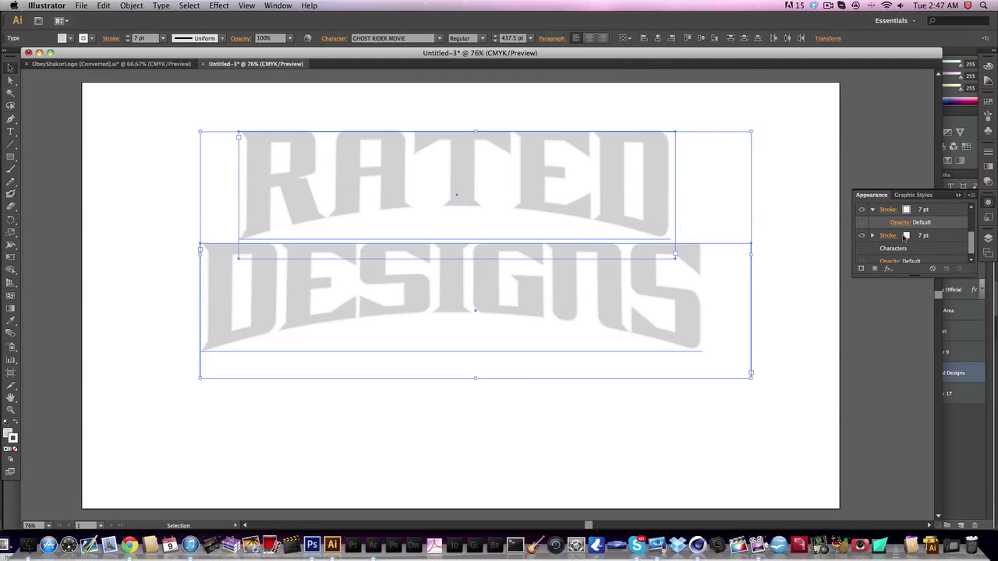
pyautogui.click(904, 238)
pyautogui.click(954, 235)
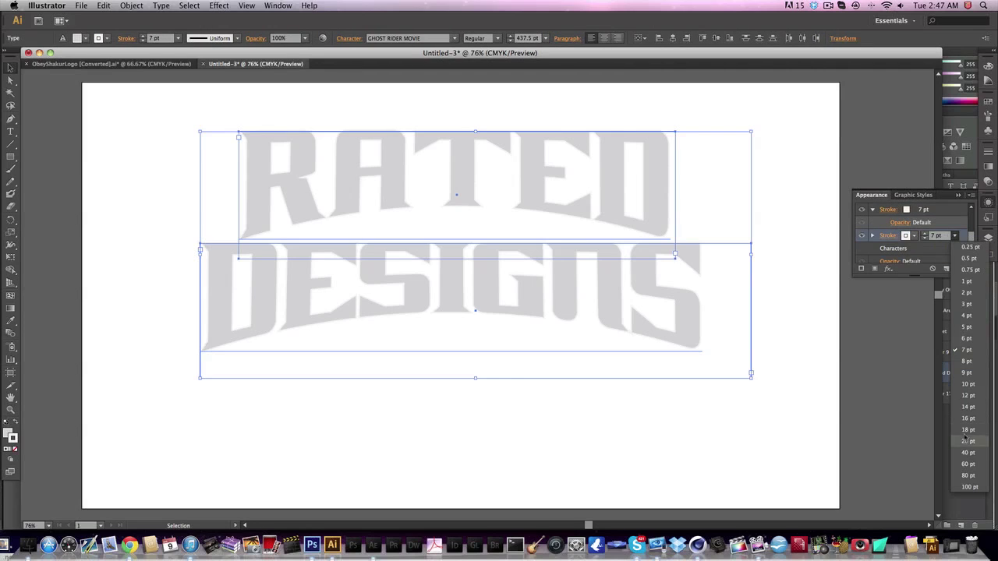
pyautogui.click(966, 395)
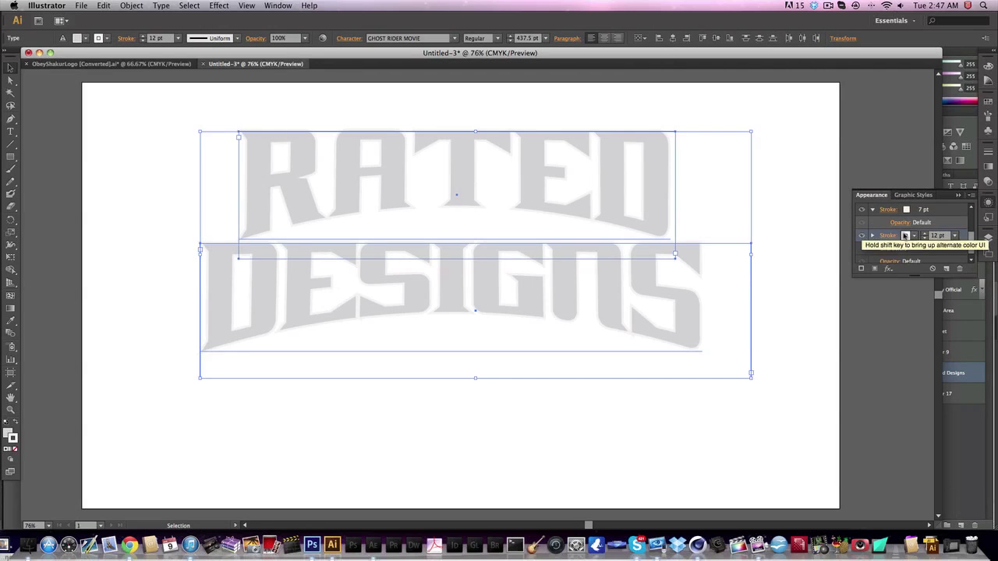
pyautogui.click(904, 235)
pyautogui.click(850, 252)
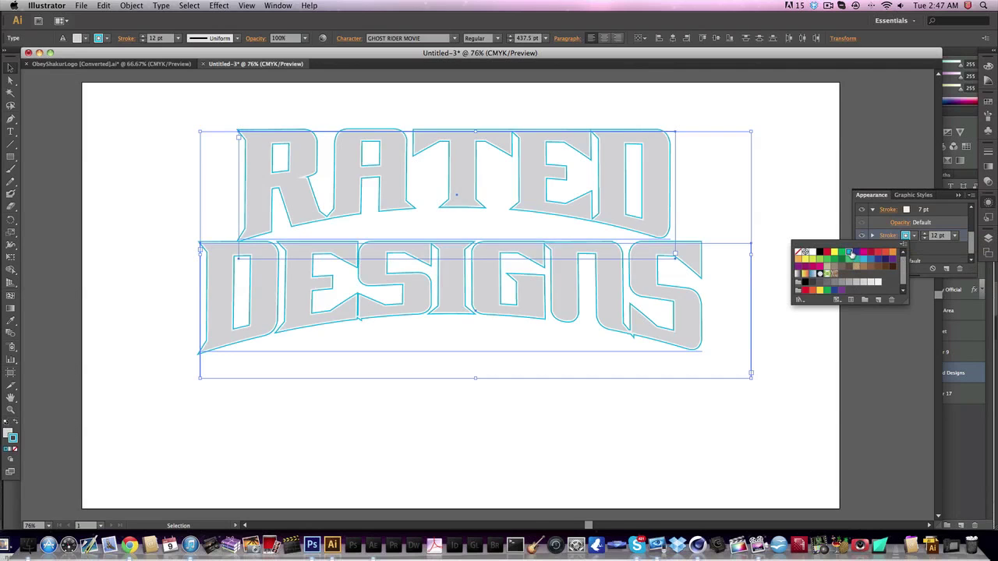
pyautogui.click(862, 254)
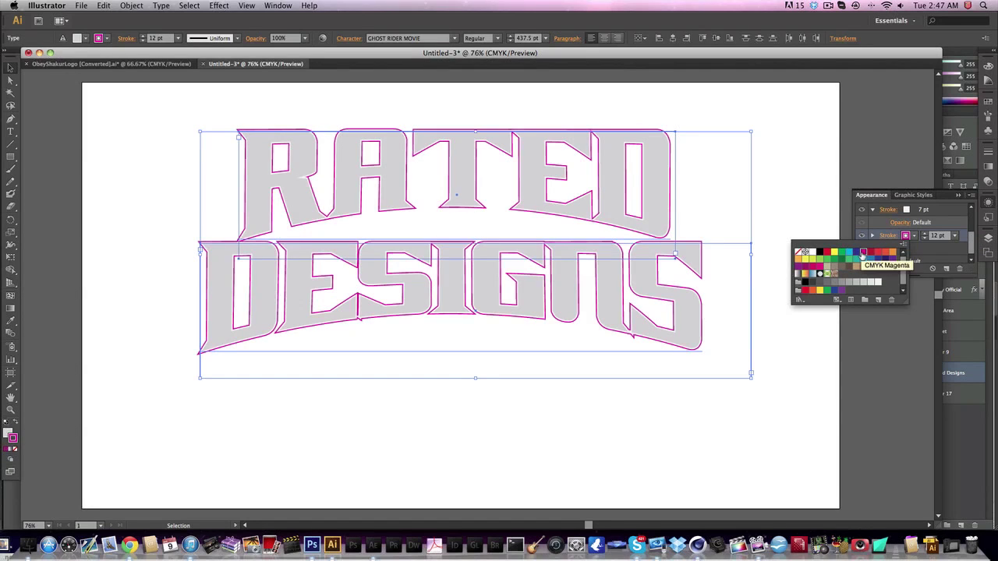
pyautogui.click(880, 252)
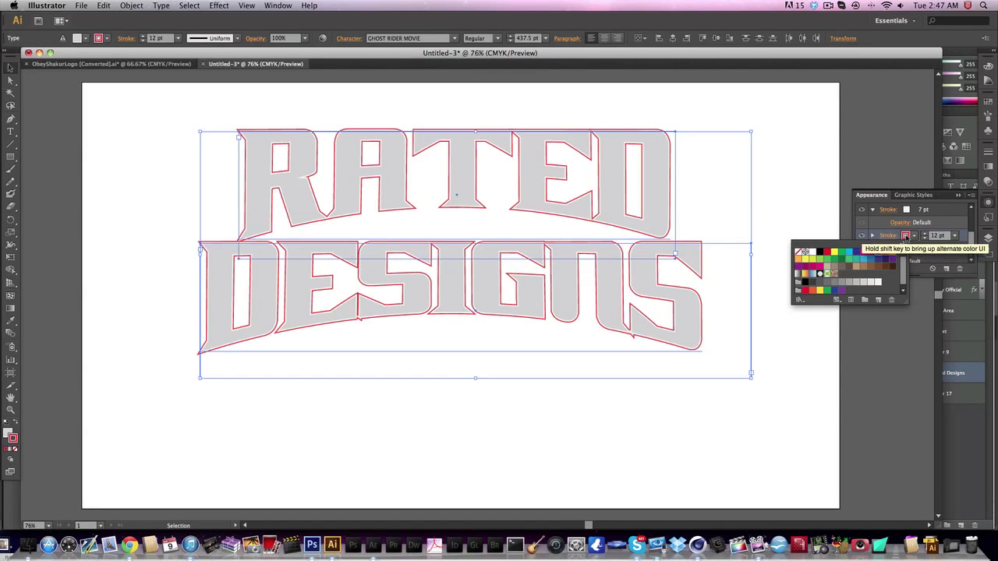
# Pick a violet colour for the second stroke in the Color Picker.
pyautogui.click(12, 438)
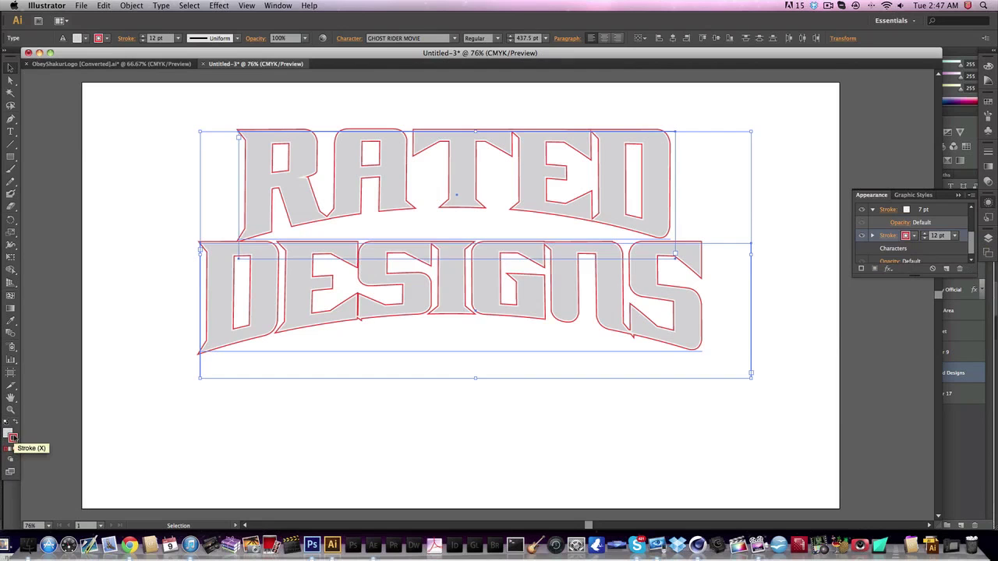
pyautogui.doubleClick(12, 438)
pyautogui.moveTo(488, 314)
pyautogui.mouseDown()
pyautogui.moveTo(506, 332)
pyautogui.moveTo(505, 271)
pyautogui.mouseUp()
pyautogui.click(476, 248)
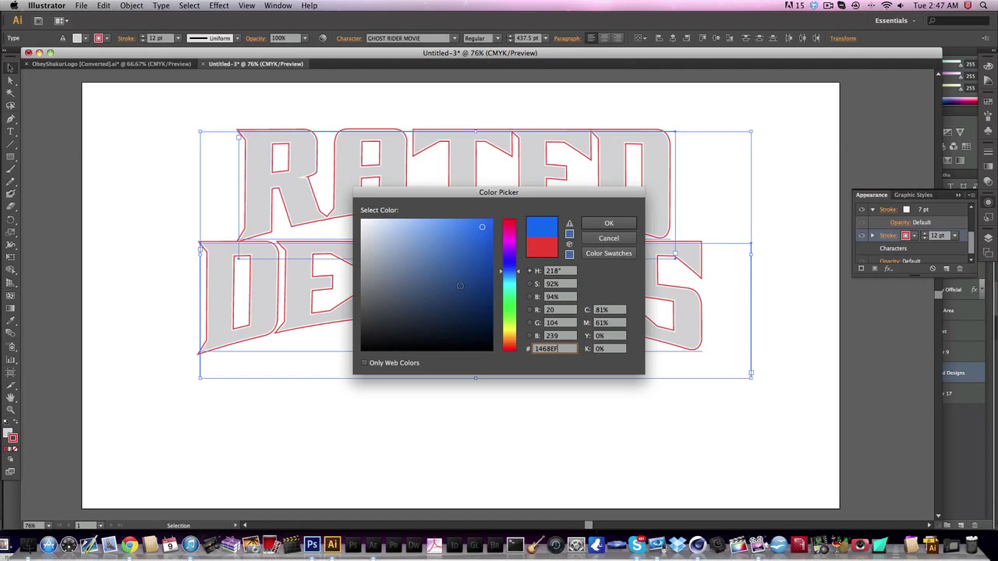
pyautogui.moveTo(514, 269)
pyautogui.mouseDown()
pyautogui.moveTo(514, 257)
pyautogui.moveTo(512, 321)
pyautogui.moveTo(510, 250)
pyautogui.mouseUp()
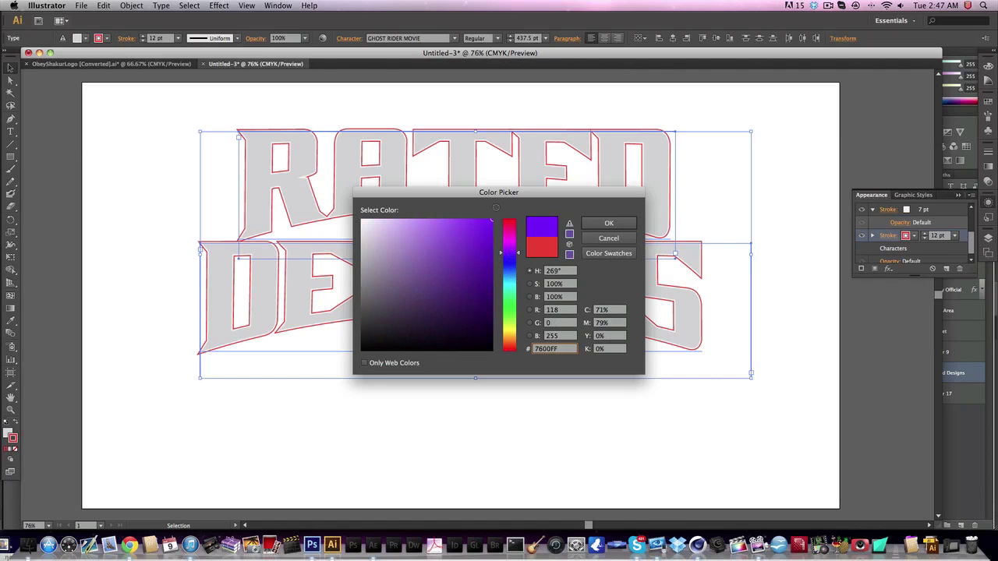
pyautogui.click(616, 225)
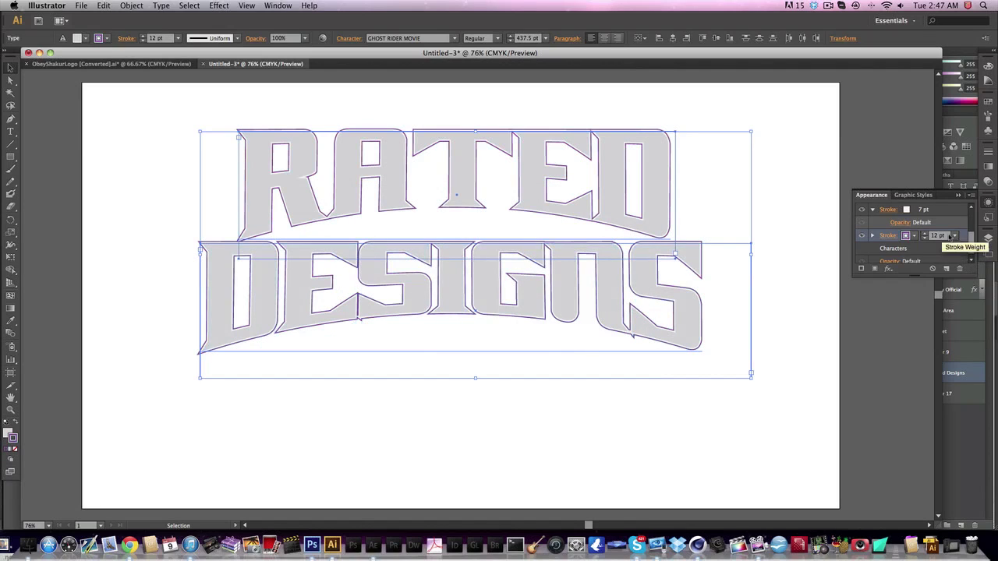
# Thicken the violet outline through 18 and 20 pt, then enter a custom weight of 30.
pyautogui.click(954, 235)
pyautogui.click(967, 429)
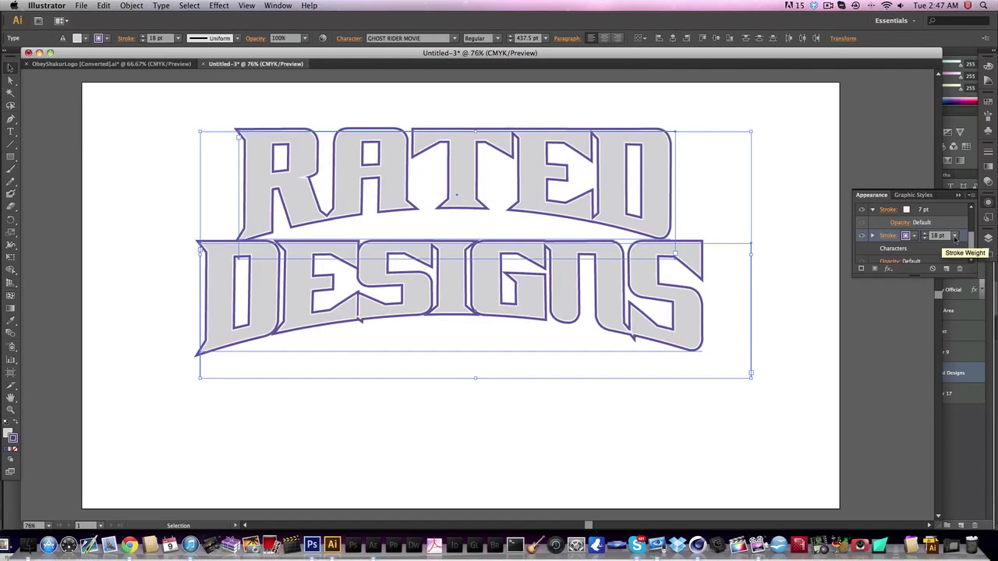
pyautogui.click(954, 237)
pyautogui.click(959, 441)
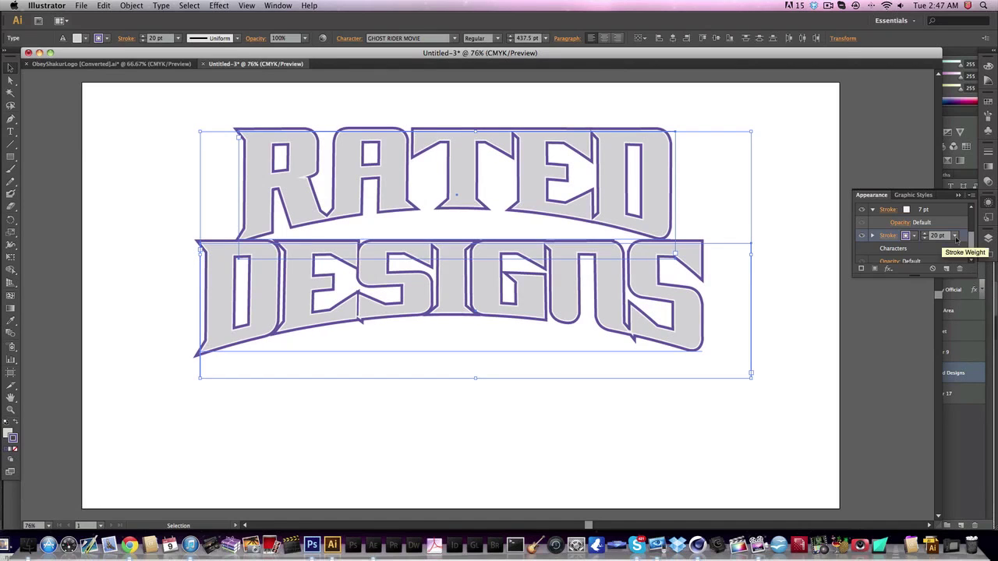
pyautogui.click(954, 235)
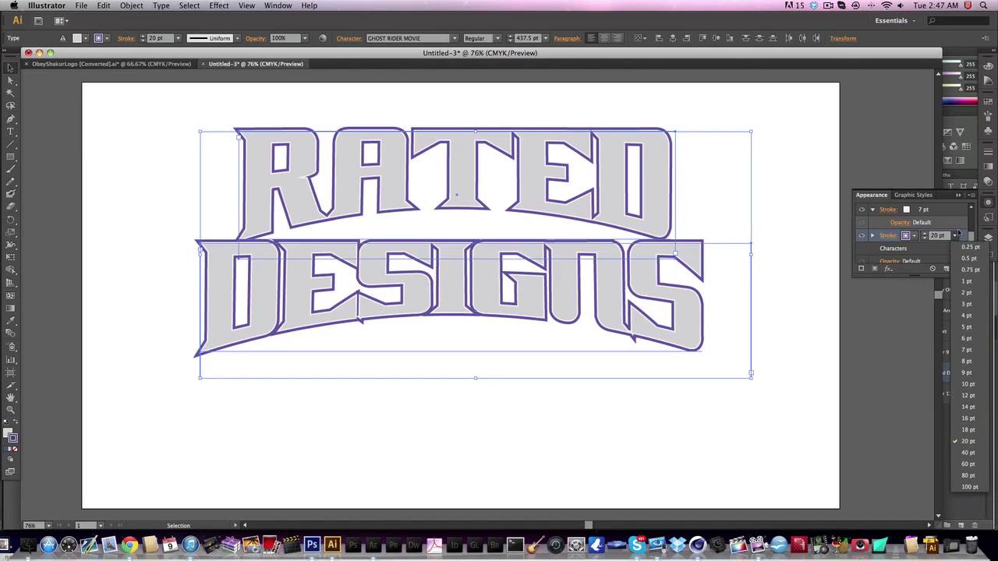
pyautogui.click(937, 236)
pyautogui.write('30')
pyautogui.press('Return')
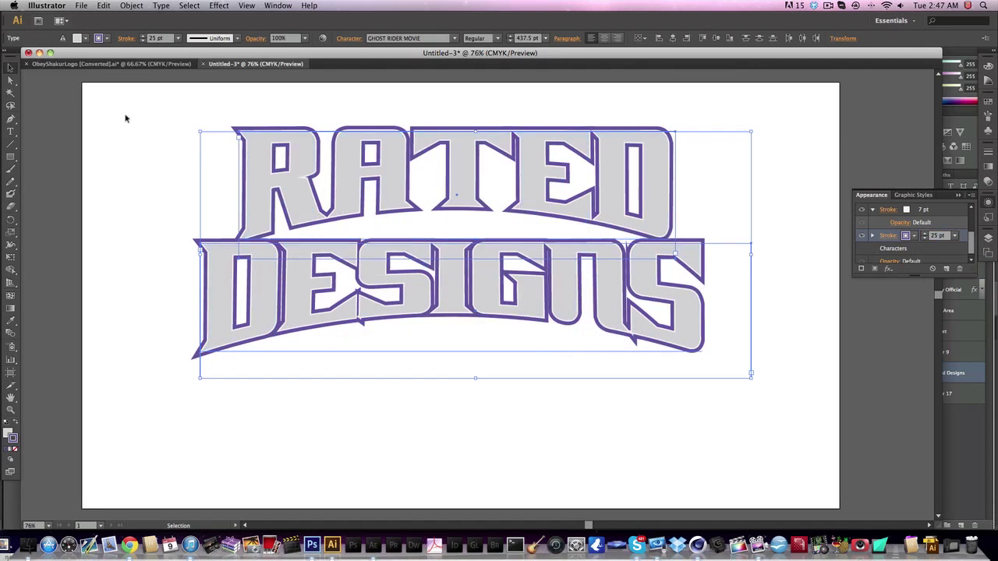
# Add a third stroke, reorder it in the stack, and make it white at 40 pt.
pyautogui.click(860, 269)
pyautogui.moveTo(943, 235); pyautogui.dragTo(959, 257)
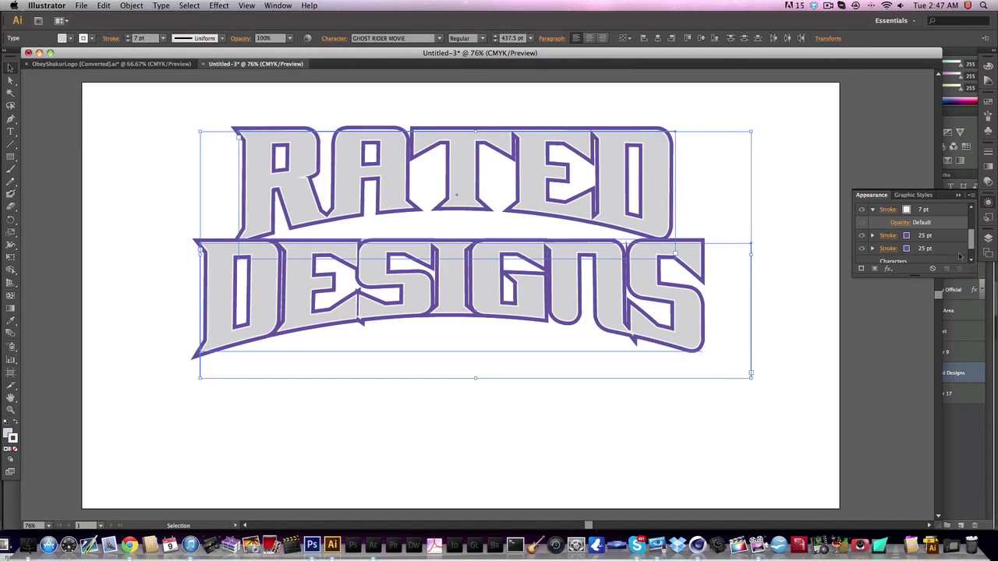
pyautogui.click(900, 250)
pyautogui.click(914, 249)
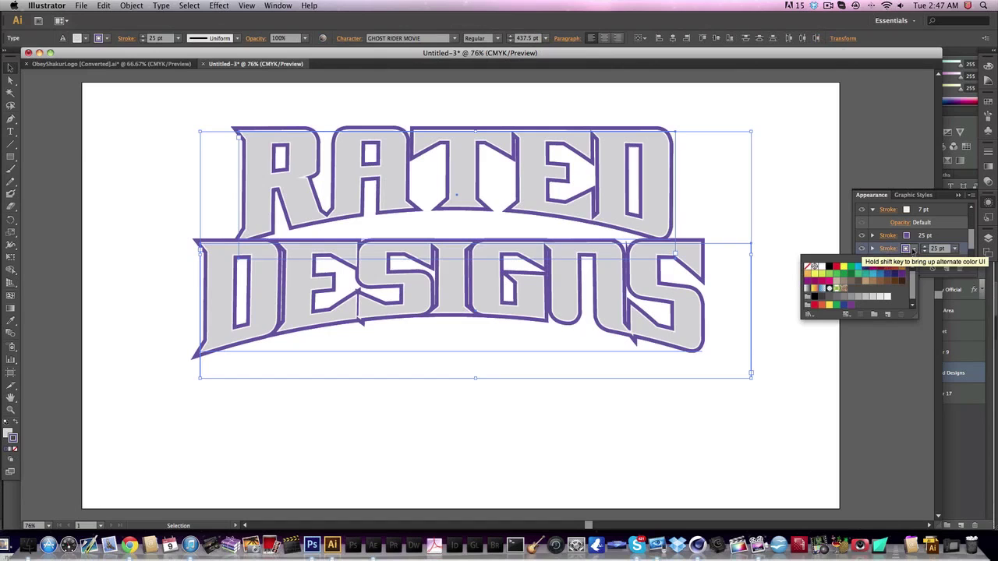
pyautogui.click(889, 297)
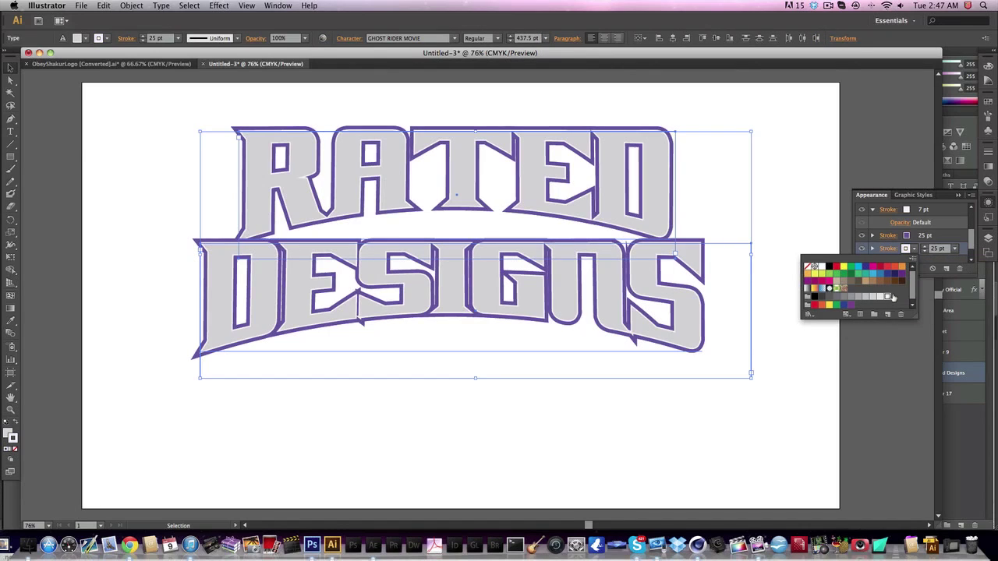
pyautogui.click(954, 248)
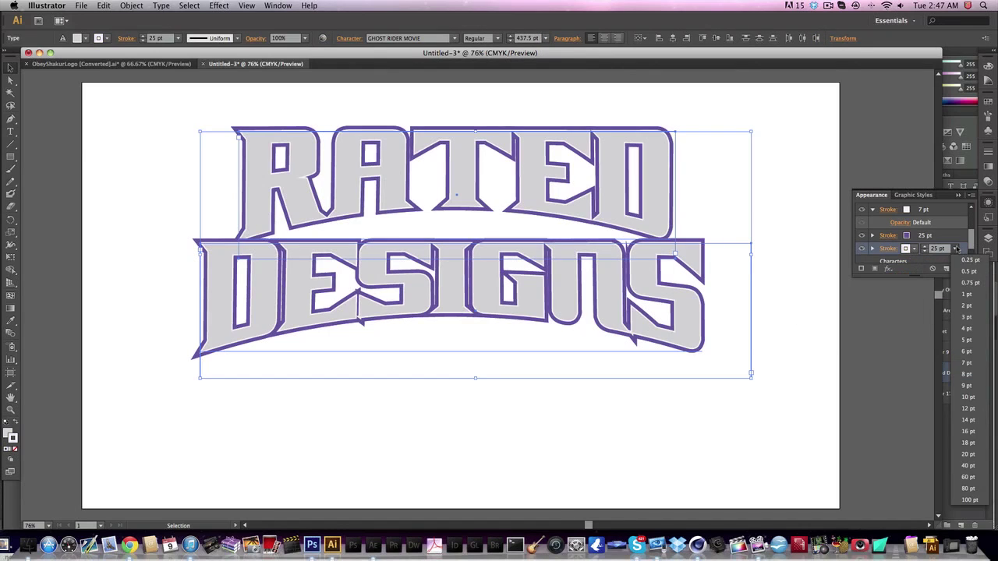
pyautogui.click(968, 467)
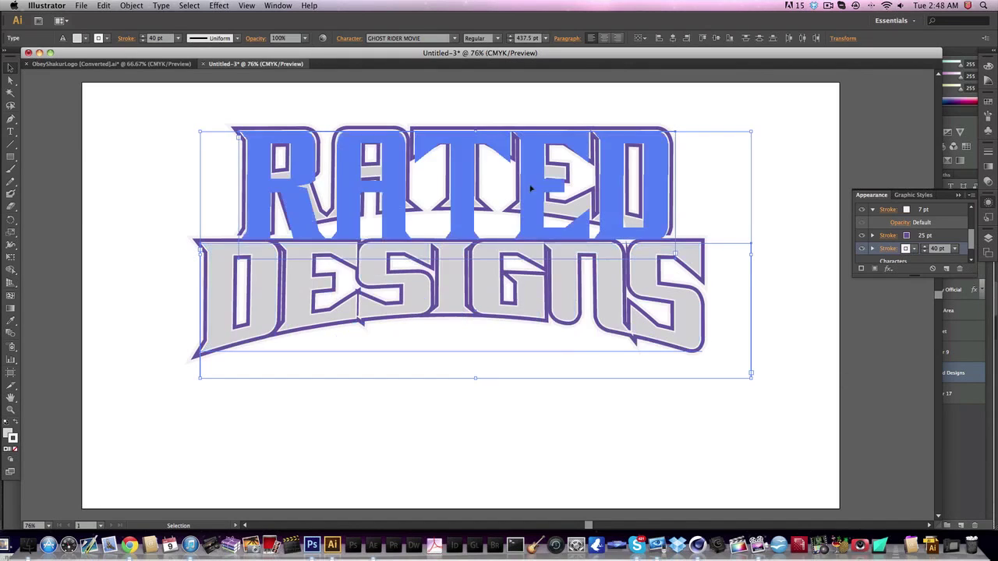
pyautogui.click(988, 201)
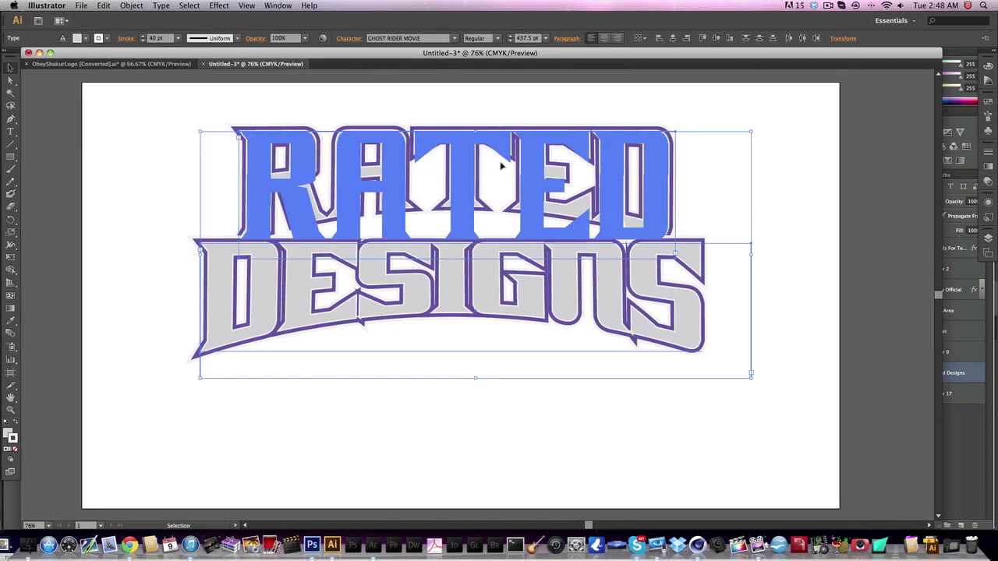
# Select only the RATED line and raise it higher above DESIGNS.
pyautogui.moveTo(493, 160); pyautogui.dragTo(493, 146)
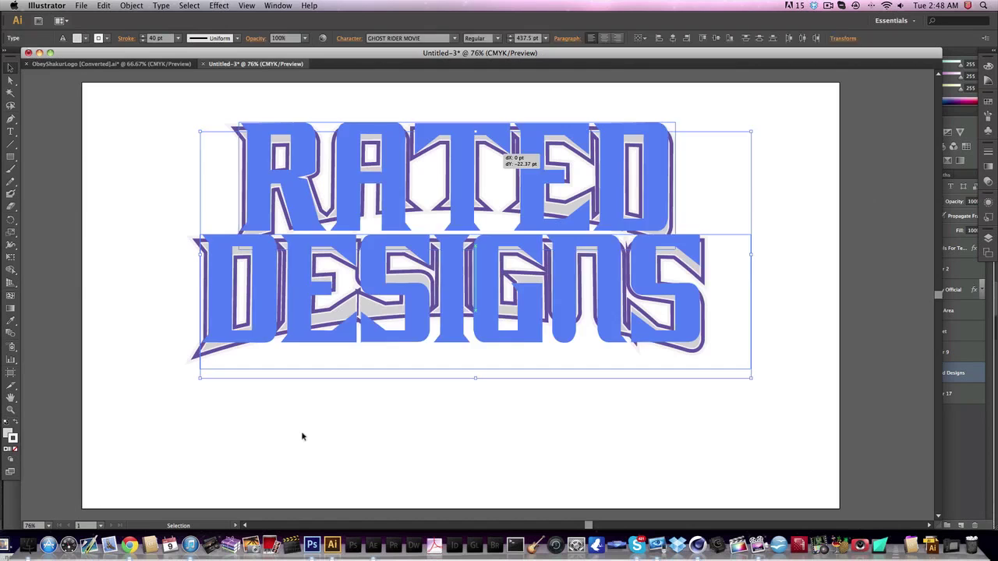
pyautogui.click(303, 436)
pyautogui.click(480, 156)
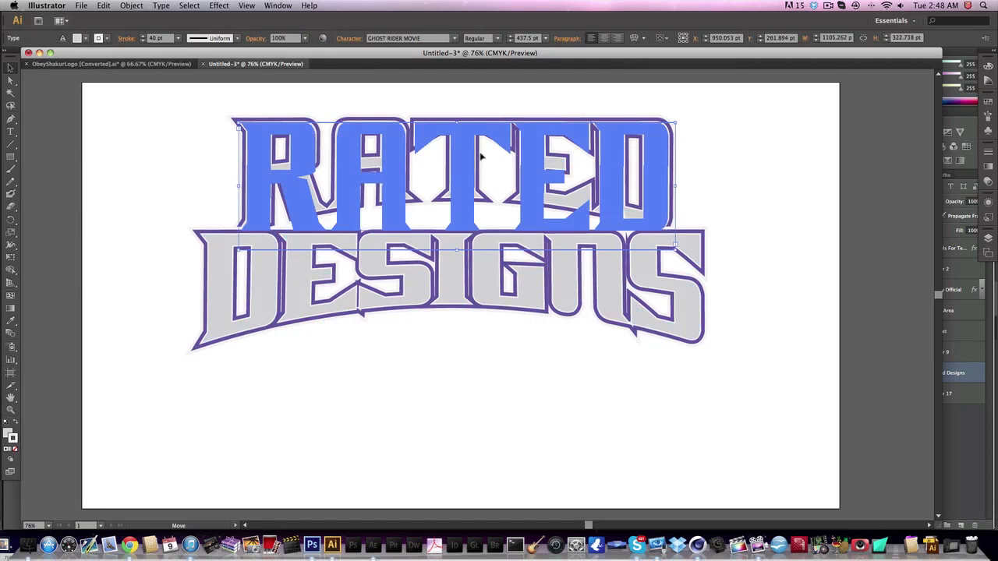
pyautogui.moveTo(480, 153); pyautogui.dragTo(481, 143)
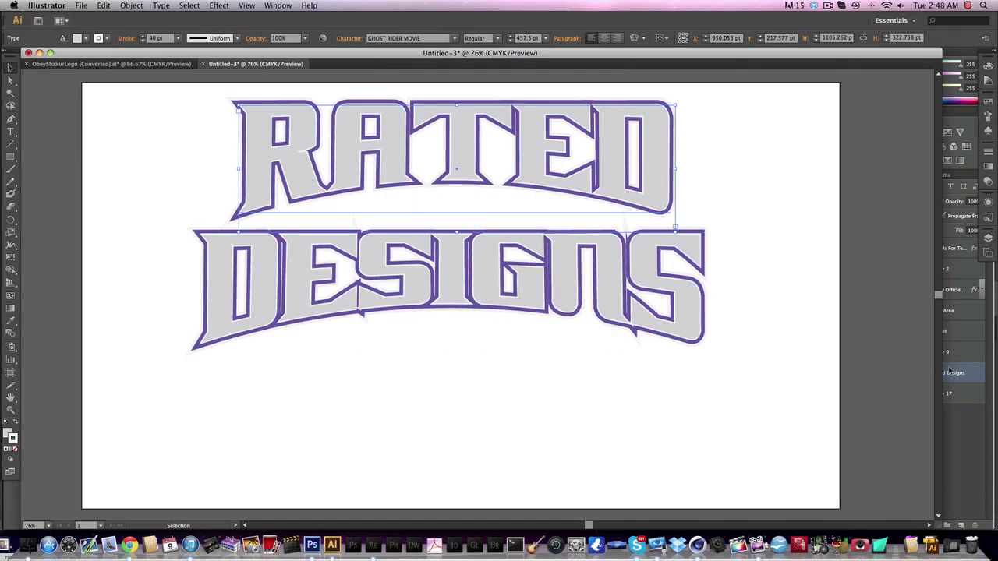
# Stack RATED above DESIGNS in Layers, nudge it down, then move both lines lower.
pyautogui.click(987, 252)
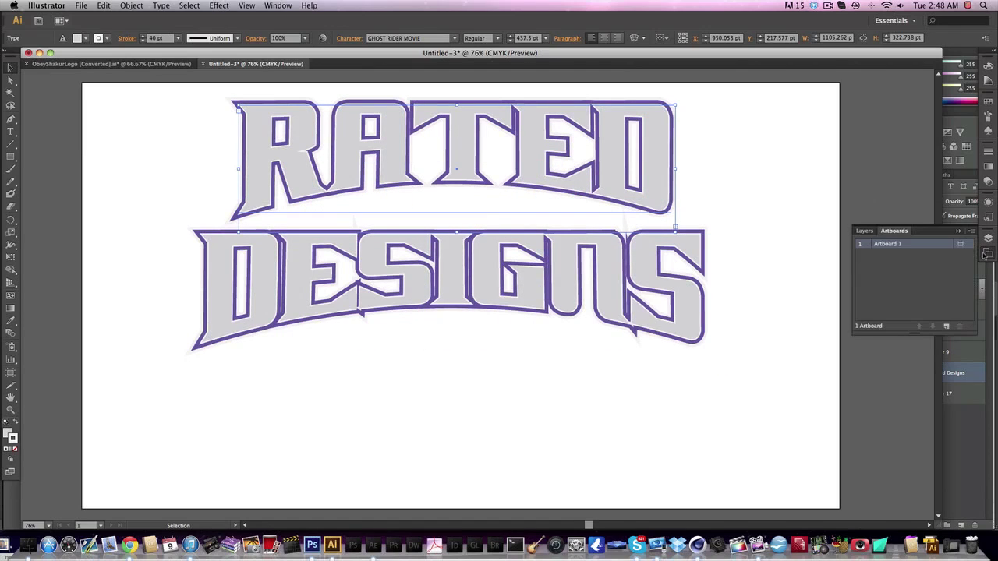
pyautogui.click(864, 230)
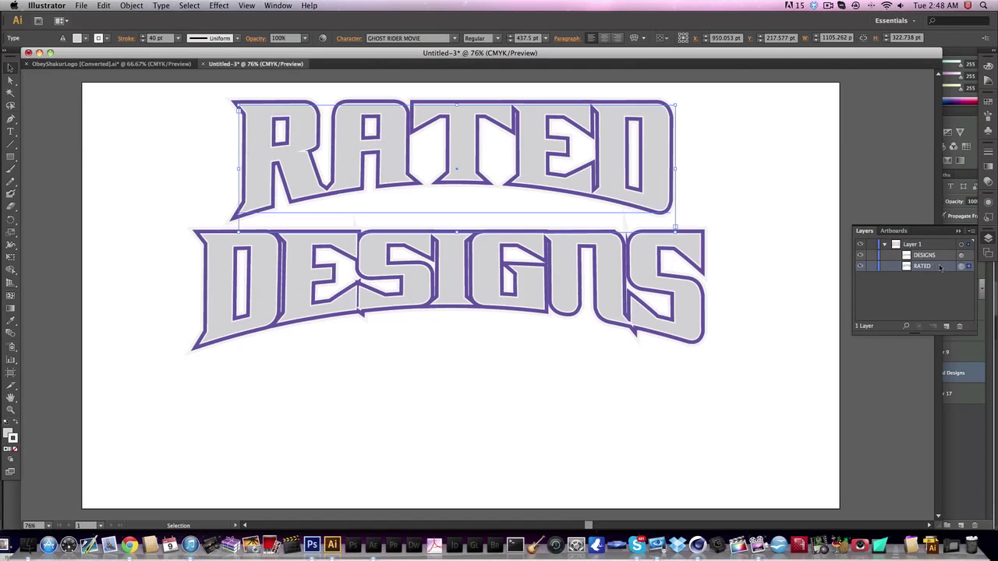
pyautogui.moveTo(935, 255); pyautogui.dragTo(932, 272)
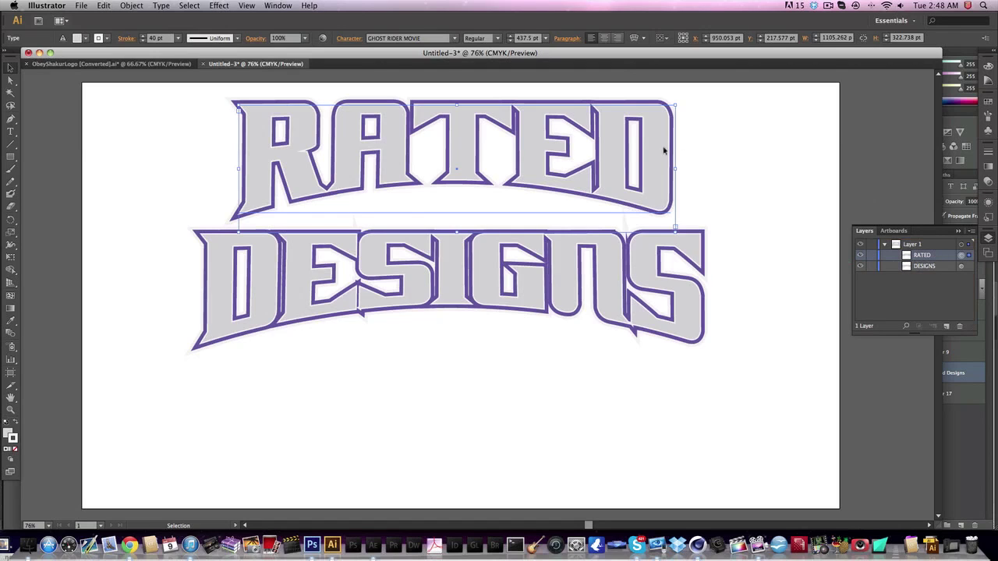
pyautogui.press('Escape')
pyautogui.press('Down')
pyautogui.press('Down')
pyautogui.press('Down')
pyautogui.press('Down')
pyautogui.press('Down')
pyautogui.press('Down')
pyautogui.press('Down')
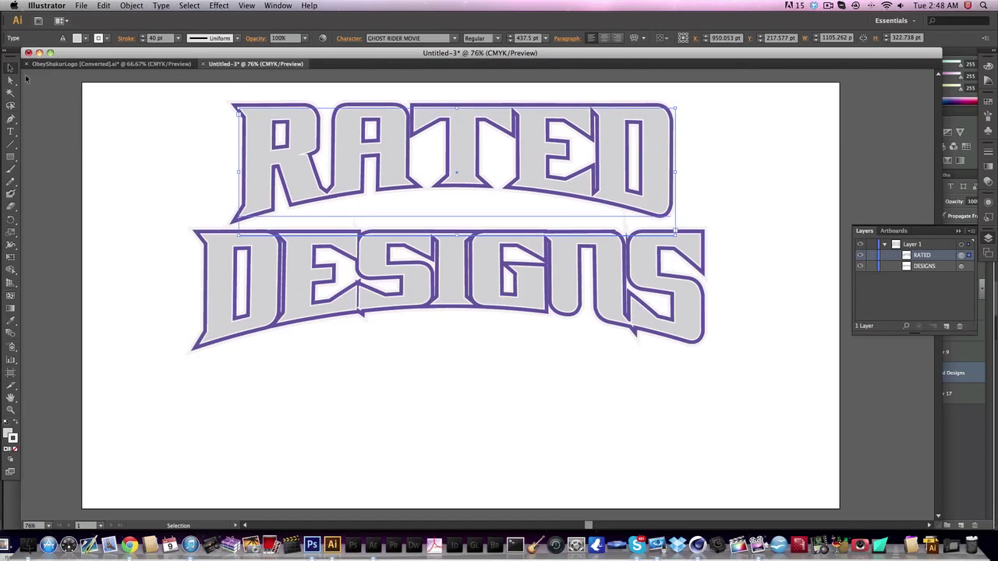
pyautogui.press('Down')
pyautogui.press('Down')
pyautogui.press('Down')
pyautogui.press('Down')
pyautogui.press('Down')
pyautogui.press('Down')
pyautogui.press('Down')
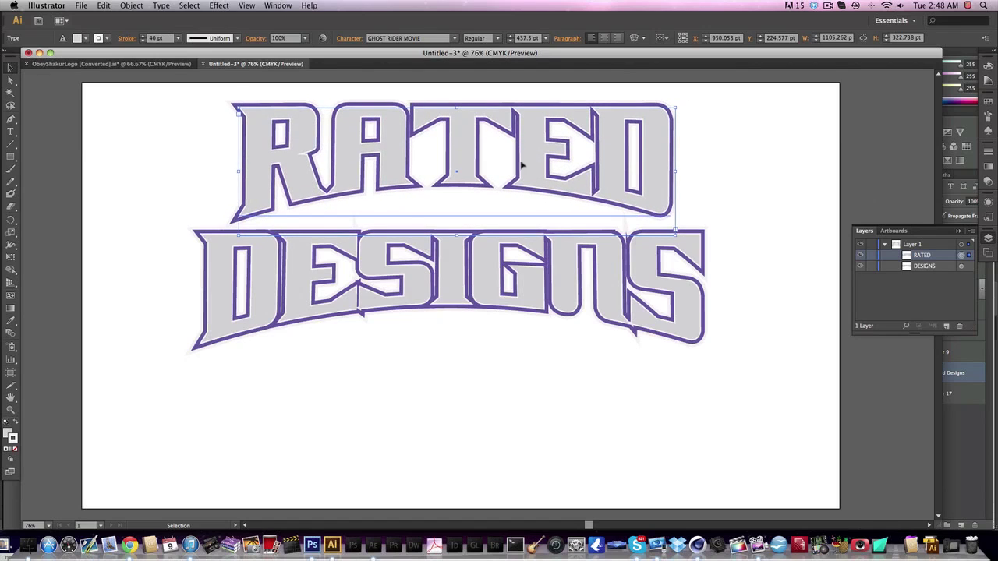
pyautogui.click(986, 239)
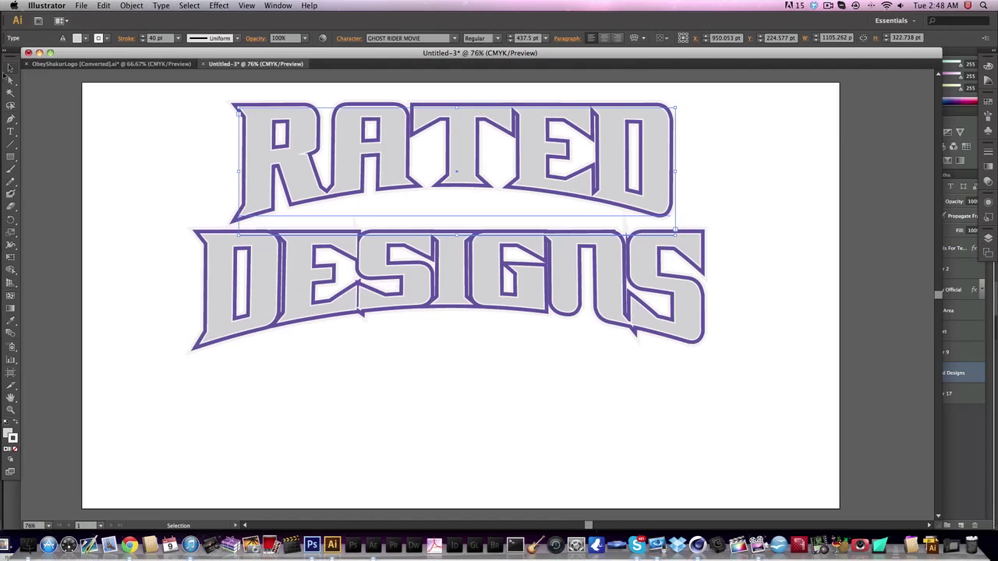
pyautogui.moveTo(150, 102); pyautogui.dragTo(768, 386)
pyautogui.moveTo(488, 270); pyautogui.dragTo(488, 352)
# Set up Save As to store the lettering as Untitled-3.eps in Illustrator EPS format.
pyautogui.click(81, 5)
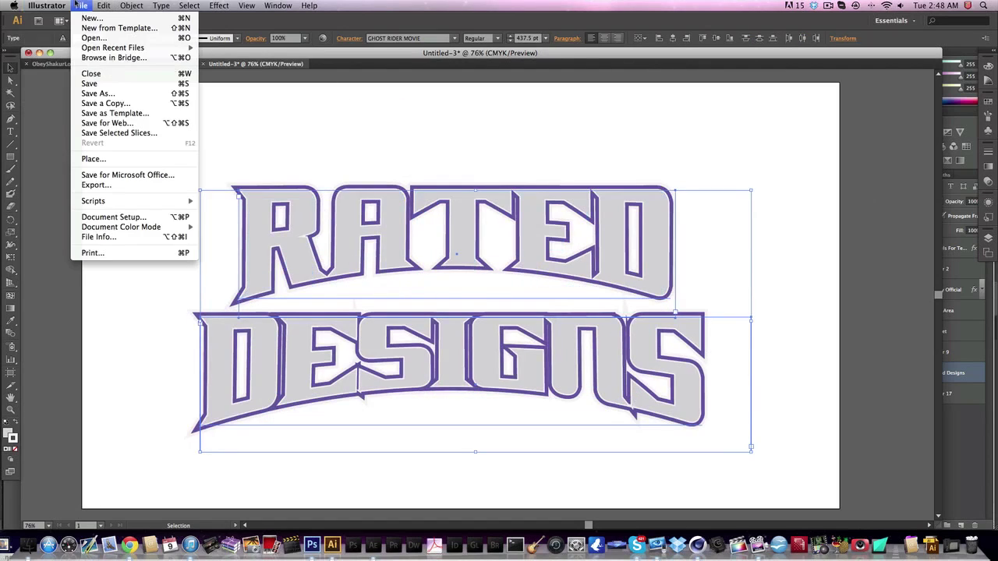
pyautogui.click(110, 95)
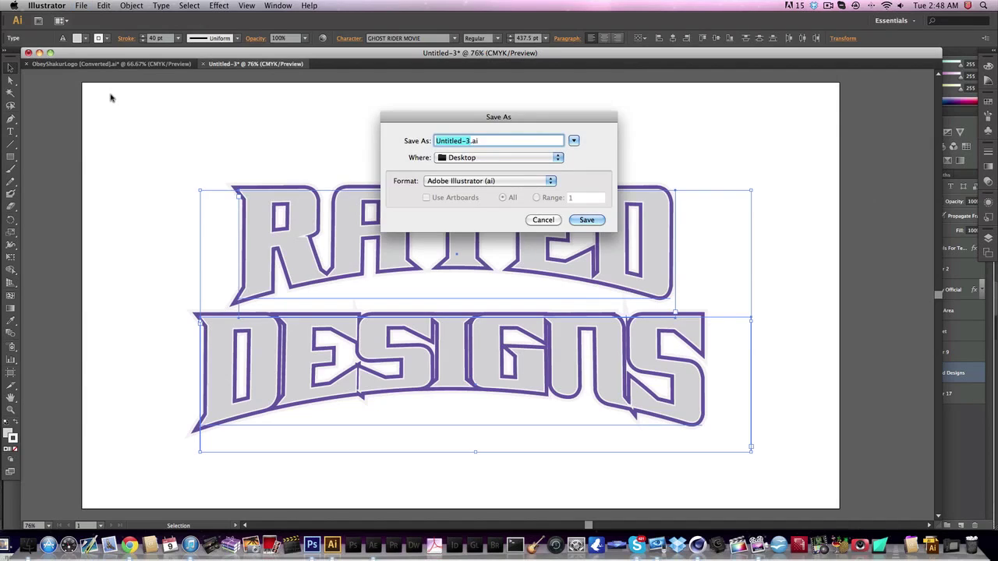
pyautogui.click(545, 181)
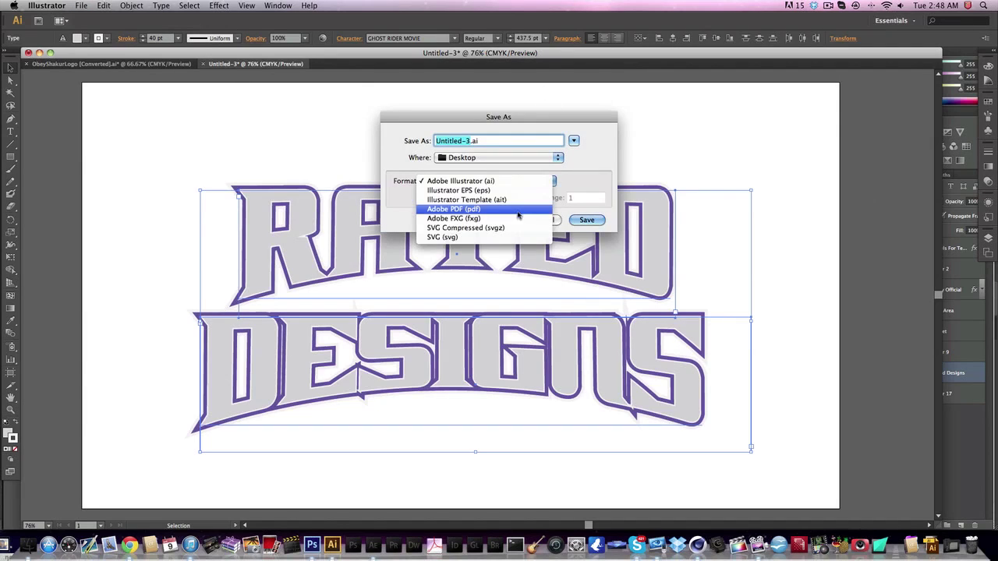
pyautogui.click(512, 190)
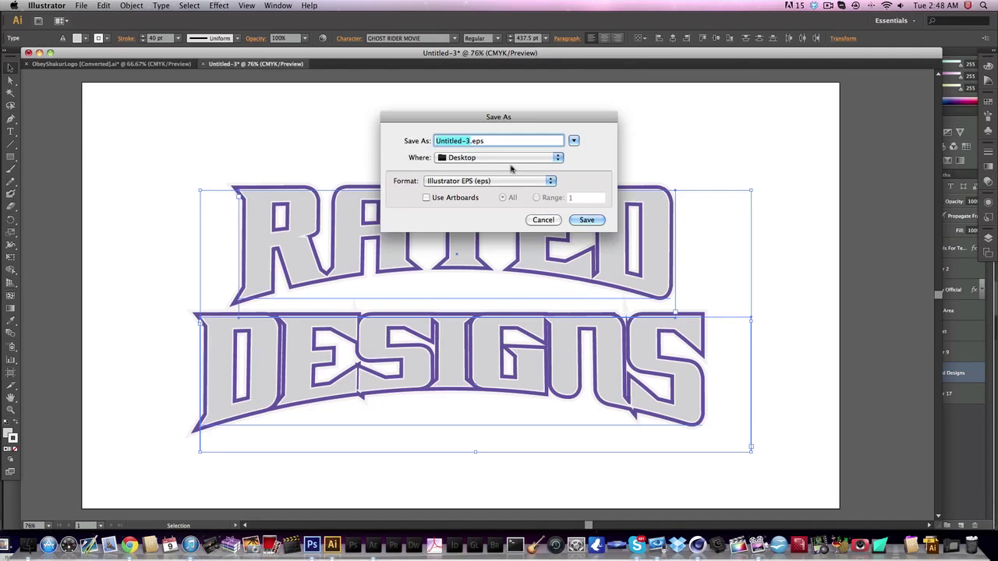
# Close the save dialog and delete the Rated Designs text layer in Photoshop.
pyautogui.click(555, 225)
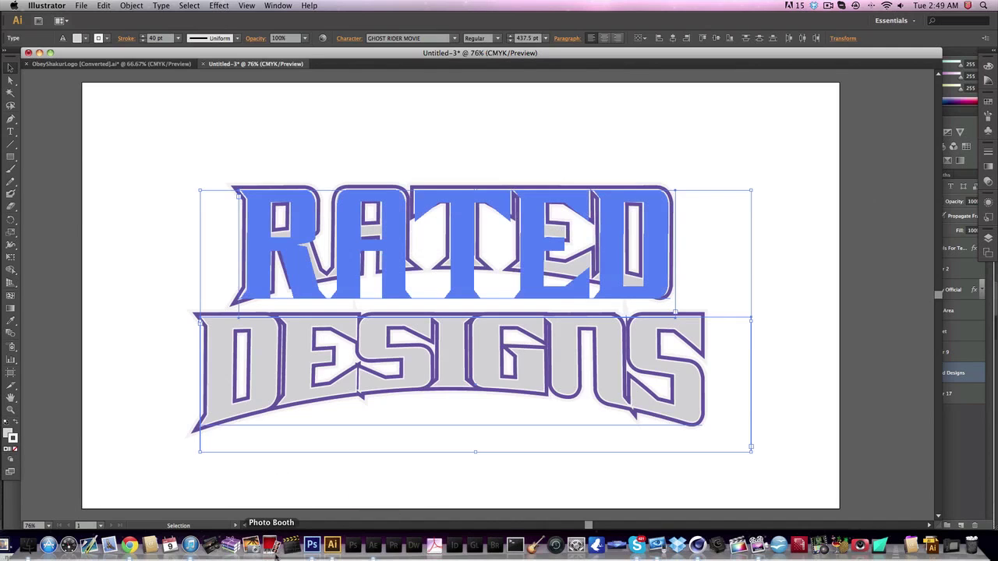
pyautogui.click(316, 551)
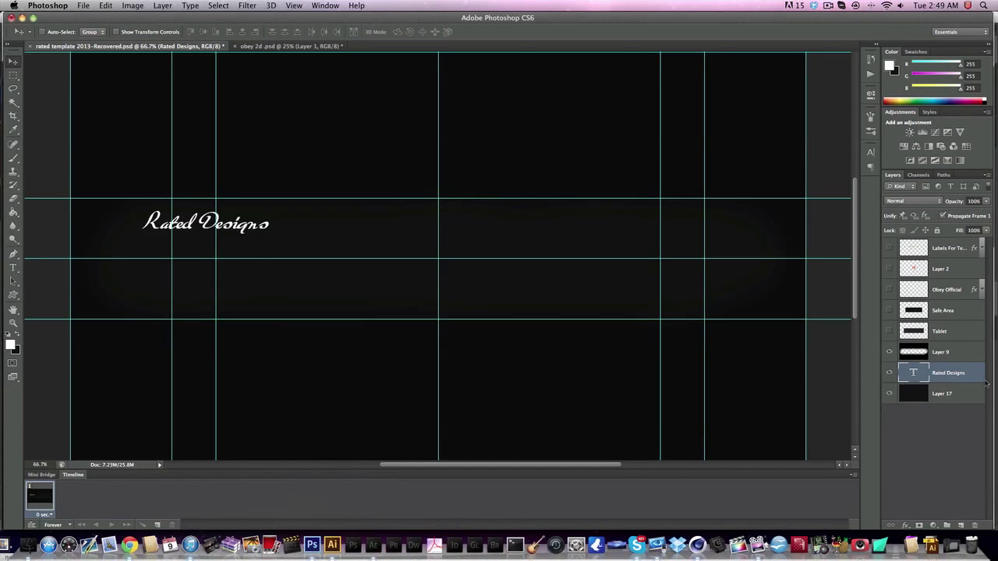
pyautogui.press('Delete')
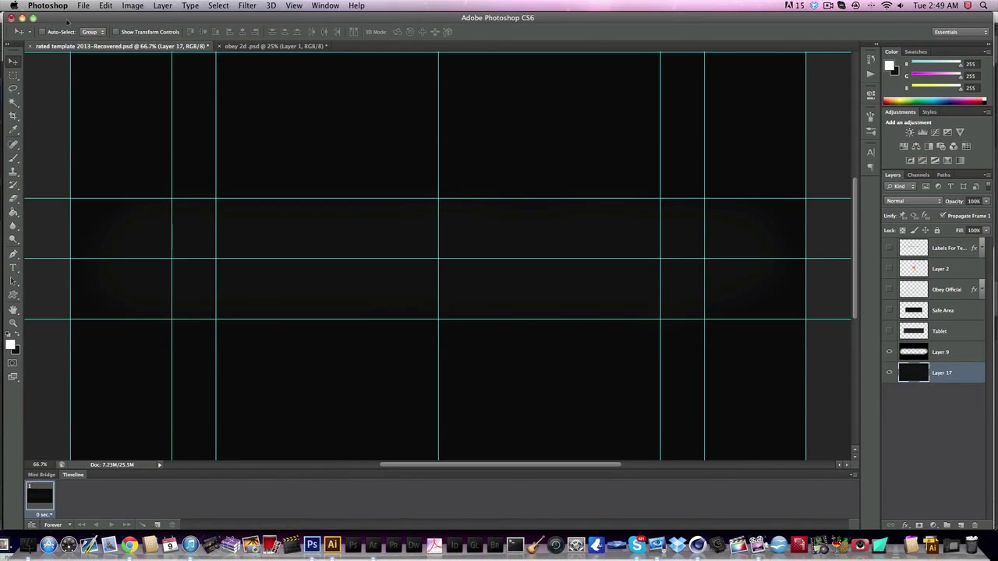
# Browse the Photoshop stuff folder's files in the Open dialog, previewing AZTON-.png and others.
pyautogui.click(48, 6)
pyautogui.click(97, 28)
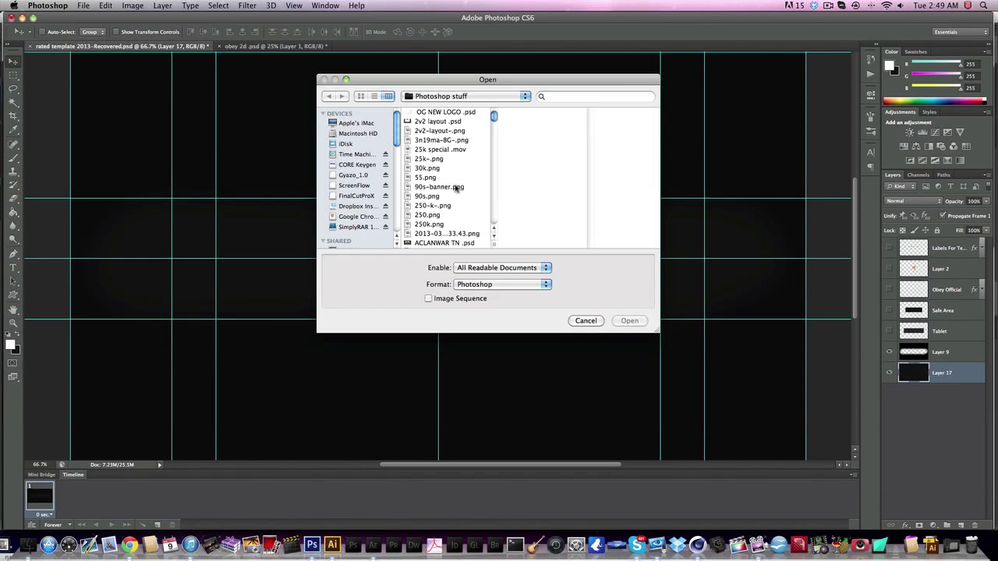
pyautogui.click(434, 149)
pyautogui.click(438, 187)
pyautogui.scroll(-5, 440, 187)
pyautogui.click(439, 190)
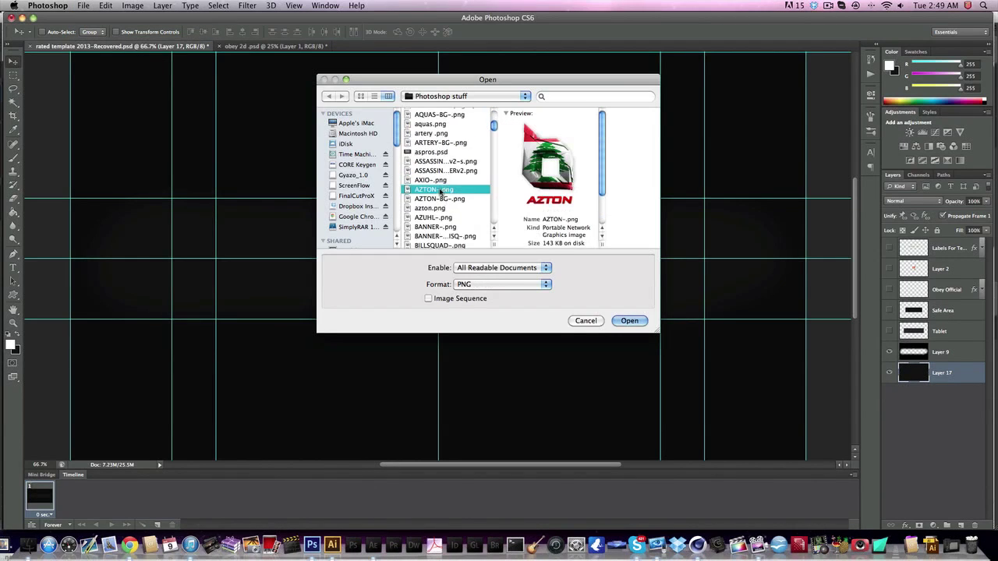
pyautogui.scroll(-3, 440, 191)
pyautogui.click(440, 190)
pyautogui.scroll(-3, 440, 191)
pyautogui.click(440, 191)
pyautogui.scroll(-5, 441, 201)
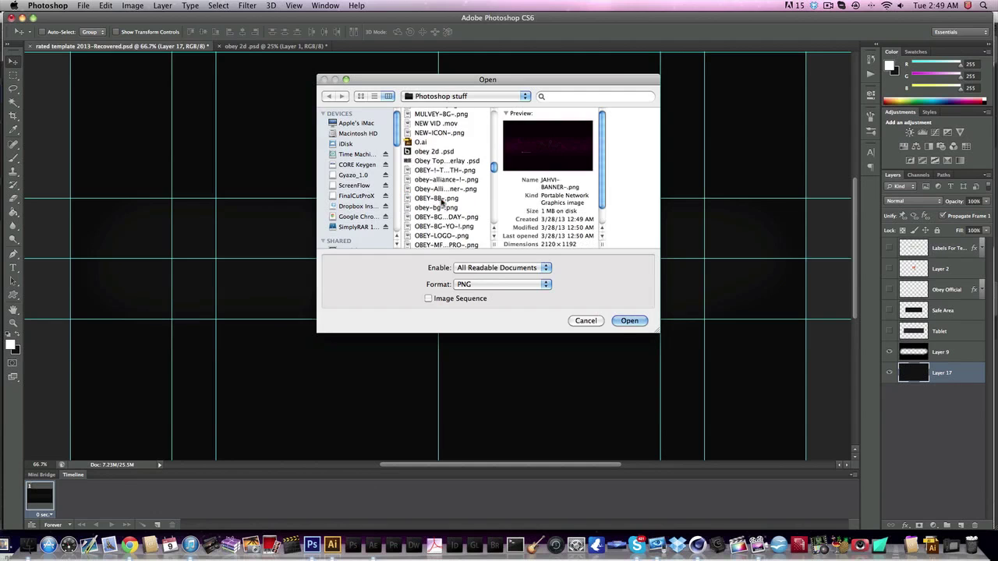
pyautogui.scroll(-12, 442, 201)
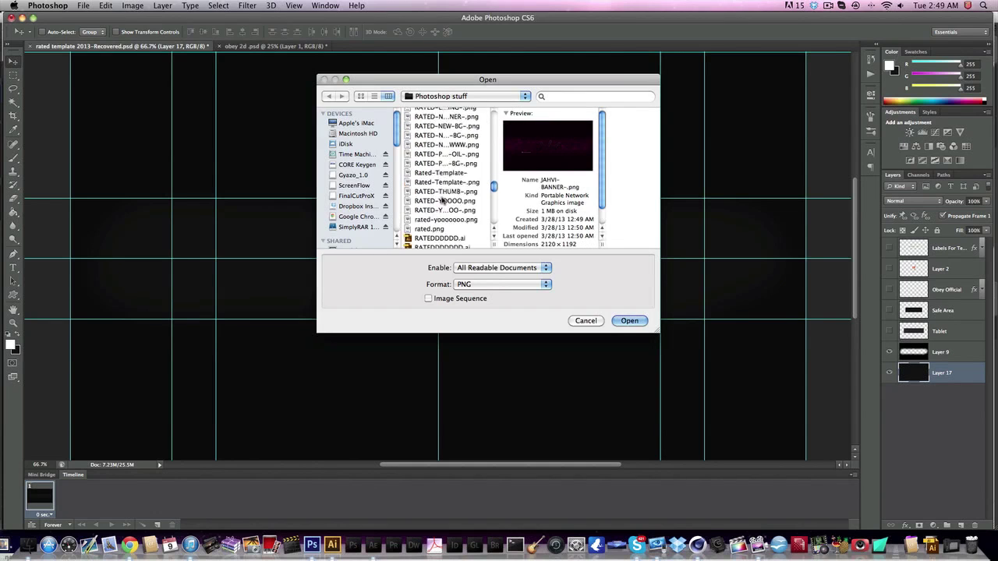
pyautogui.scroll(-12, 442, 201)
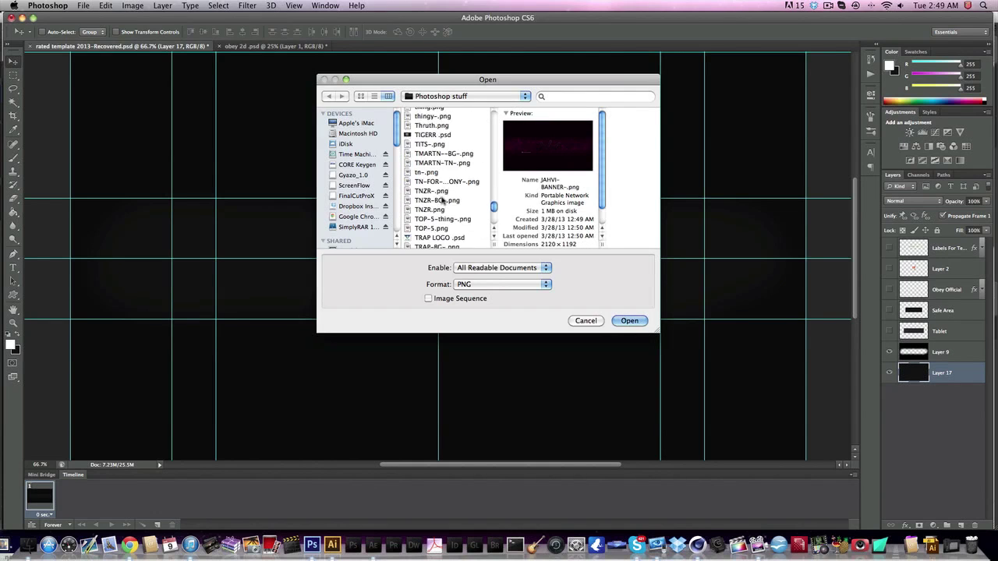
pyautogui.scroll(-10, 442, 201)
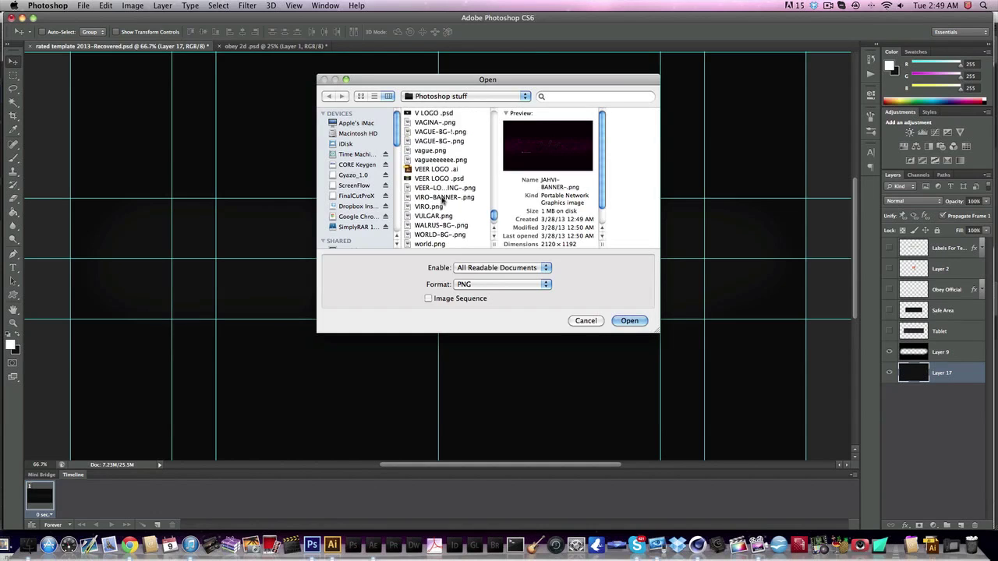
pyautogui.scroll(-5, 442, 202)
pyautogui.scroll(-4, 372, 189)
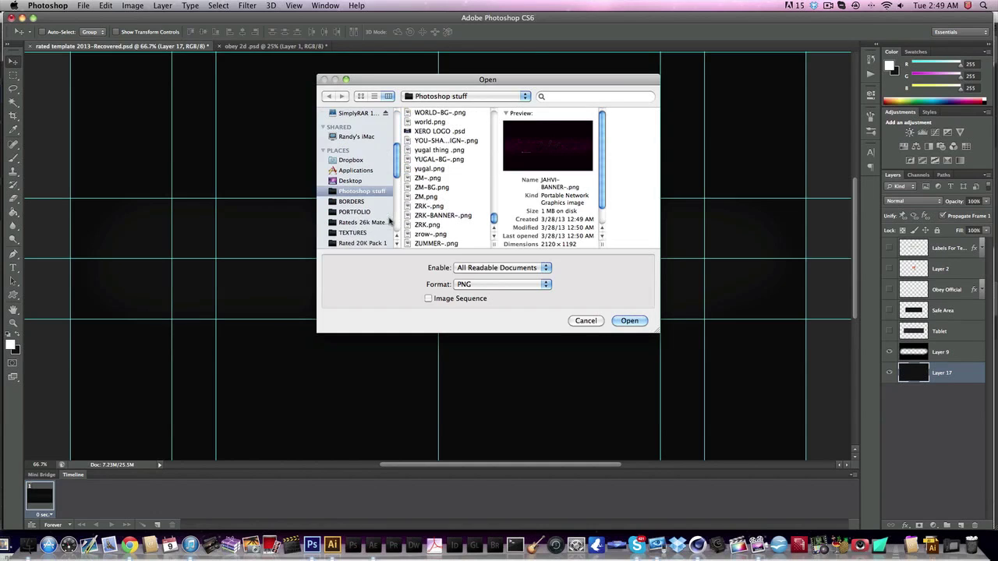
# Preview the Desktop's twistt .ai file, then return to the Photoshop stuff folder.
pyautogui.click(367, 184)
pyautogui.scroll(-10, 442, 200)
pyautogui.click(440, 225)
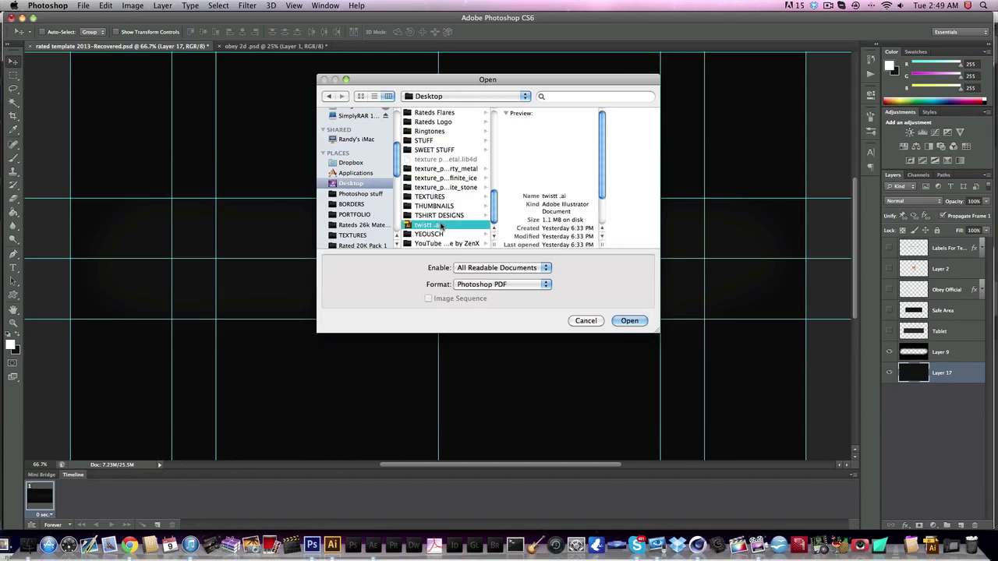
pyautogui.scroll(5, 442, 211)
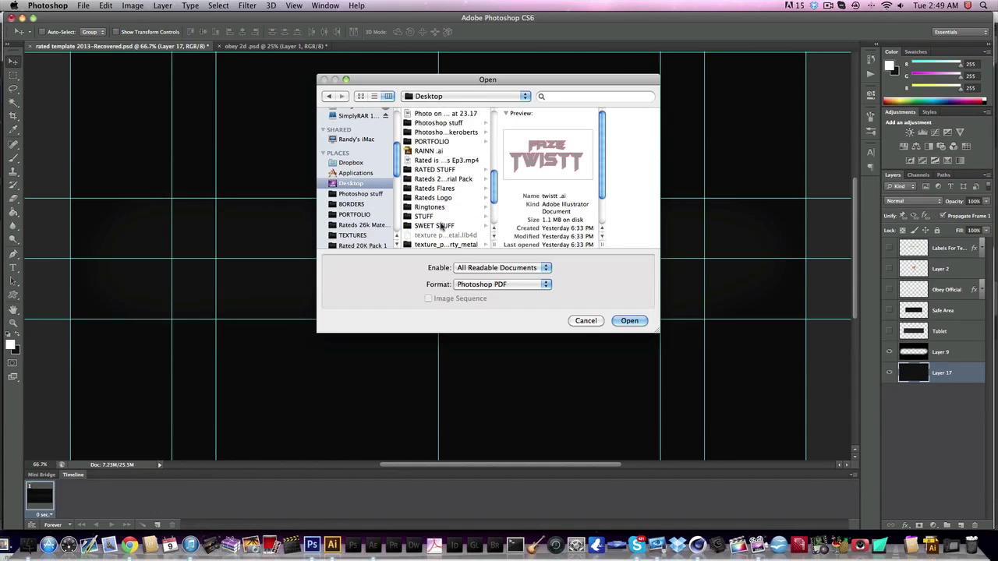
pyautogui.scroll(6, 450, 185)
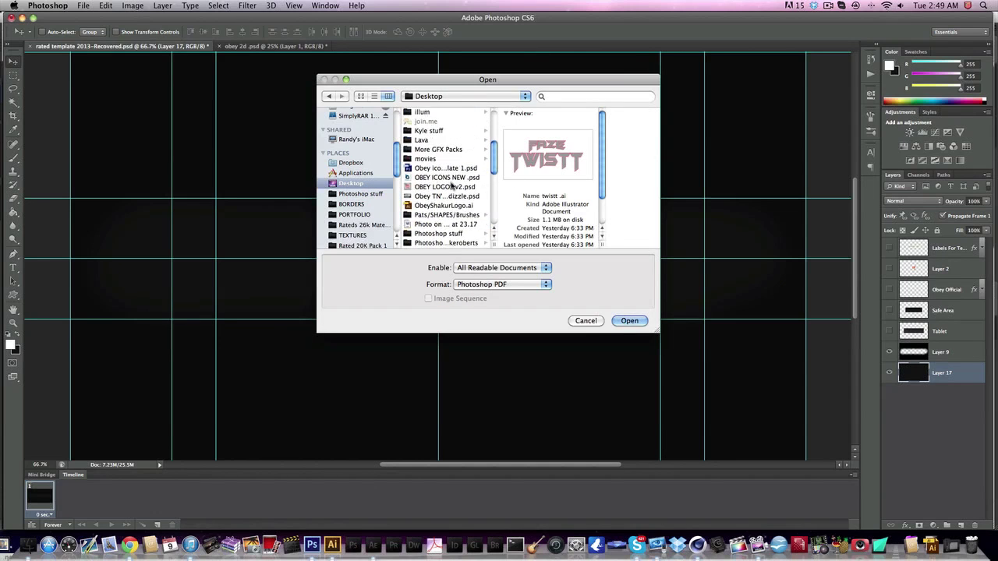
pyautogui.scroll(-2, 452, 186)
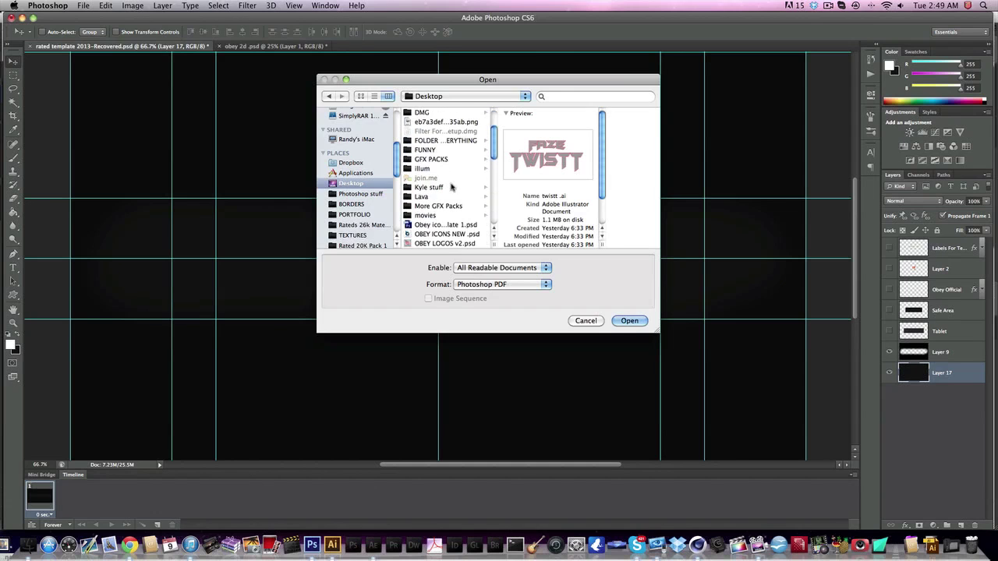
pyautogui.click(387, 195)
pyautogui.scroll(-10, 463, 203)
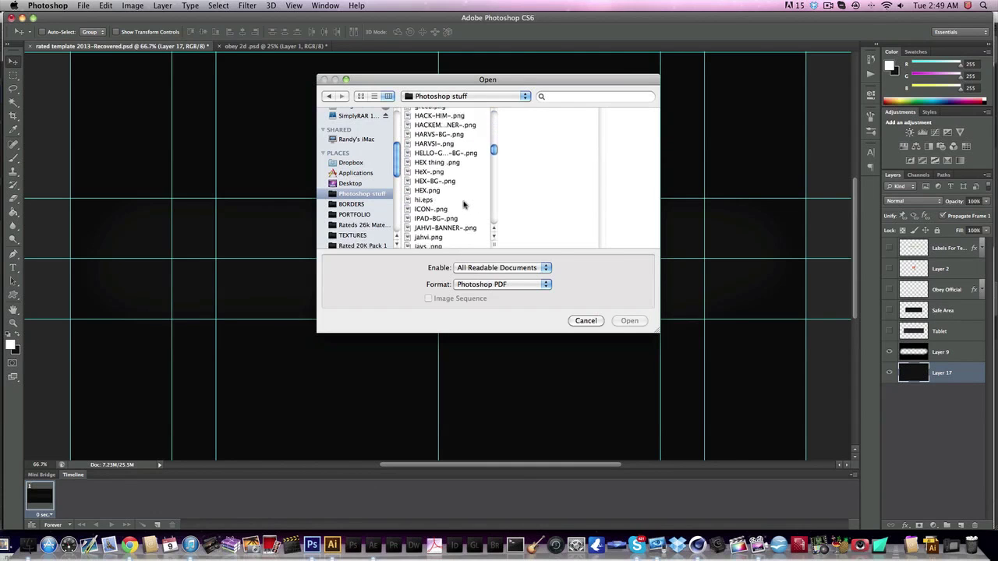
# Open KITS .eps and rasterize it keeping CMYK Color mode.
pyautogui.doubleClick(456, 191)
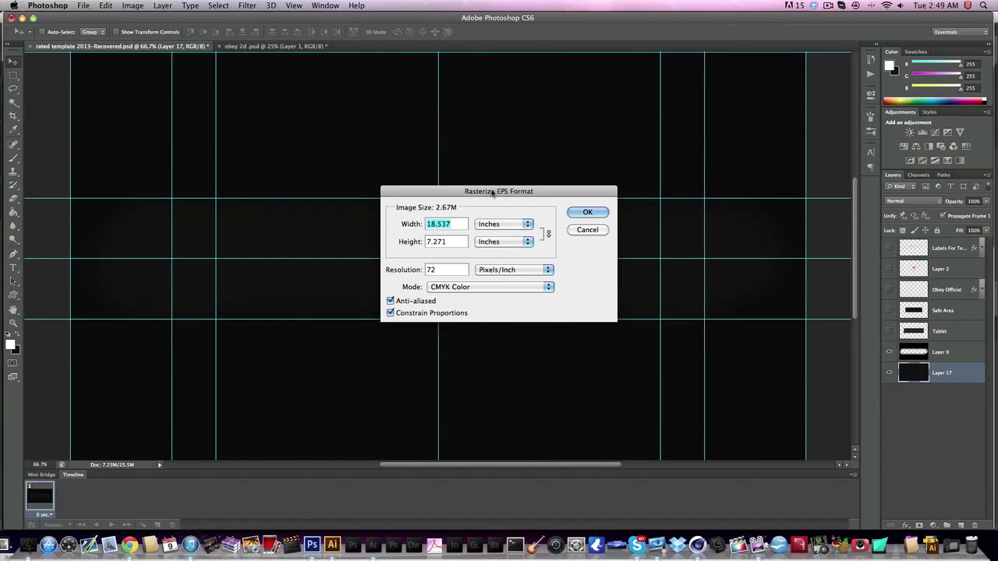
pyautogui.moveTo(491, 194); pyautogui.dragTo(464, 186)
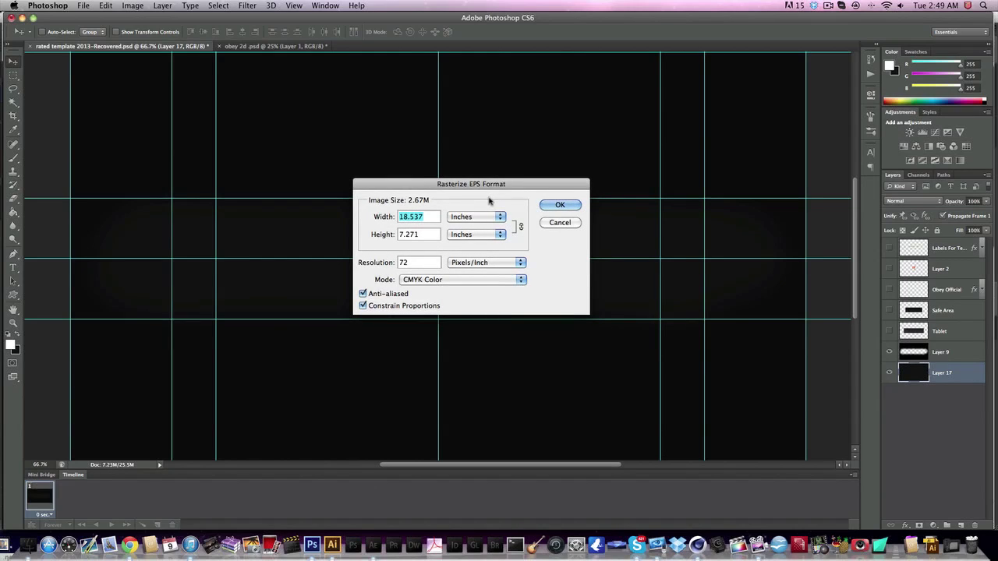
pyautogui.click(437, 284)
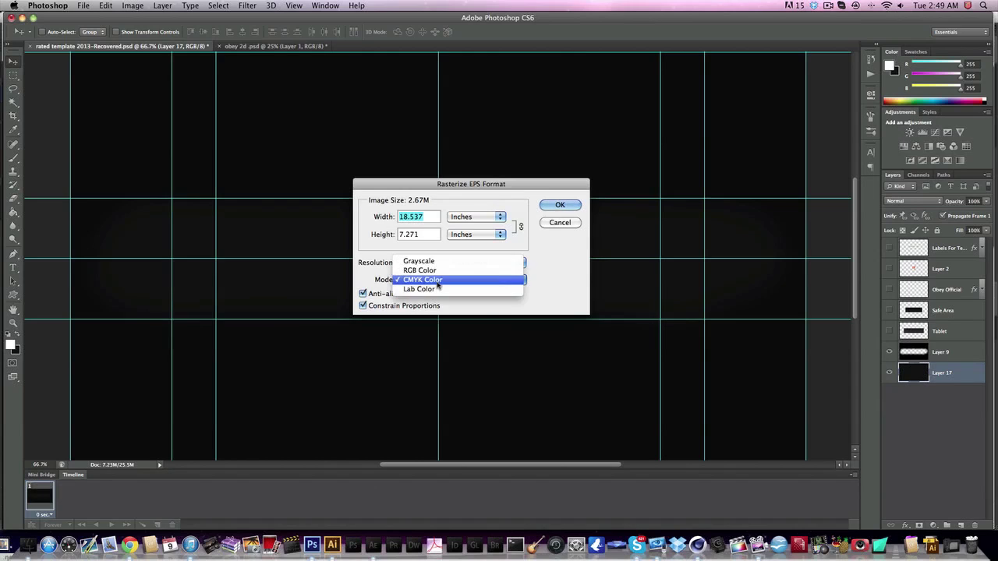
pyautogui.click(437, 285)
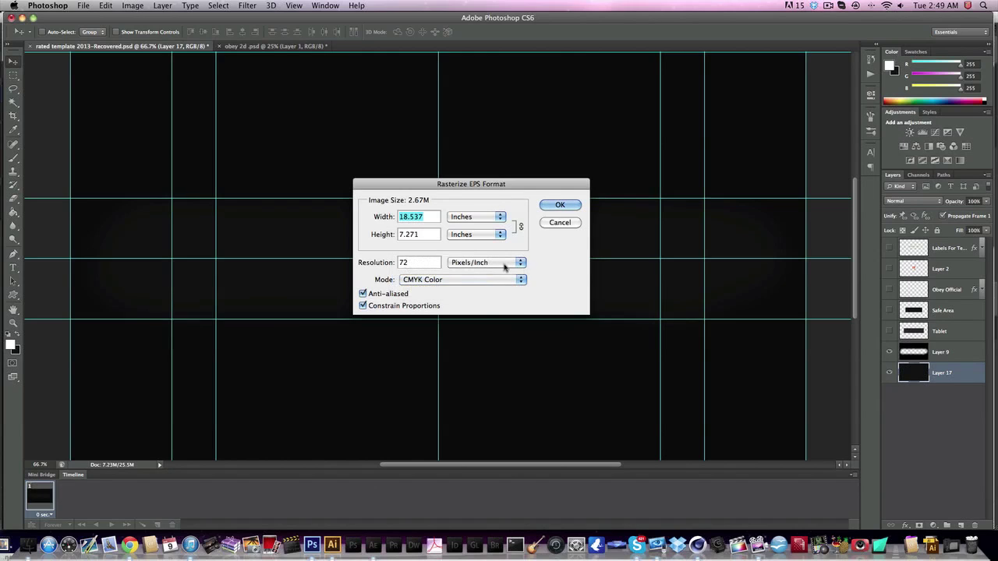
pyautogui.doubleClick(418, 263)
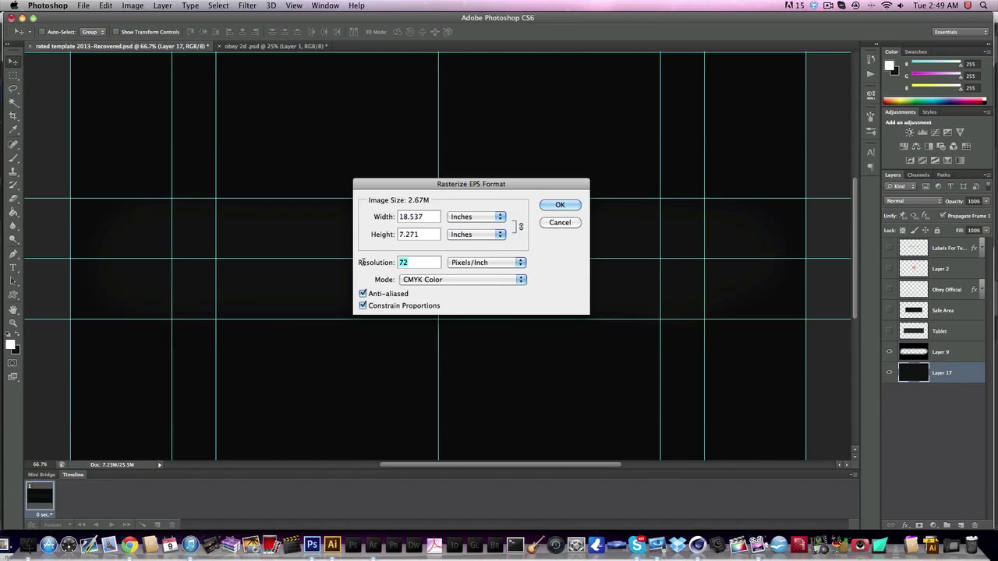
pyautogui.click(559, 206)
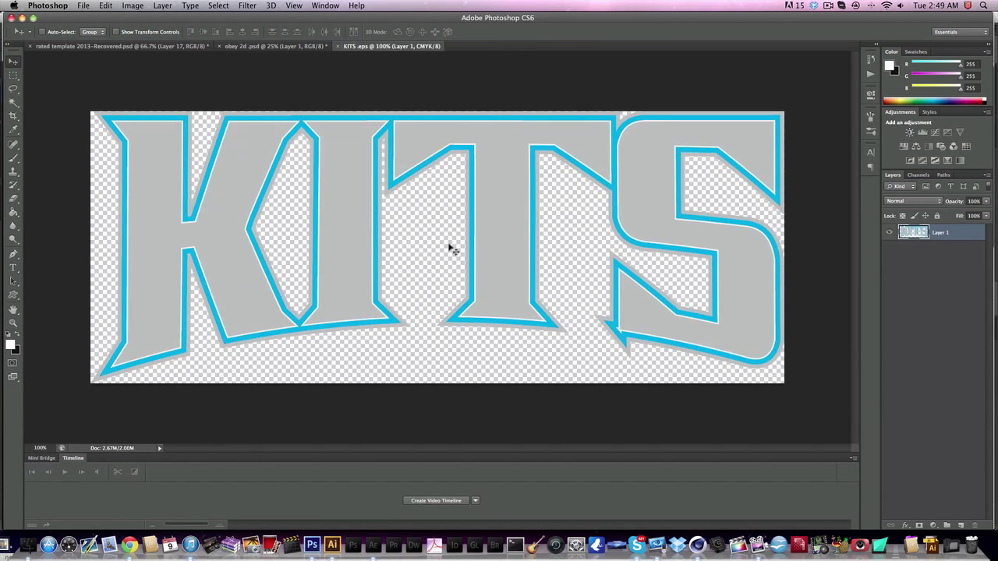
# Drag the KITS artwork into the template and scale it down around its centre.
pyautogui.moveTo(534, 246); pyautogui.dragTo(483, 268)
pyautogui.press('super+t')
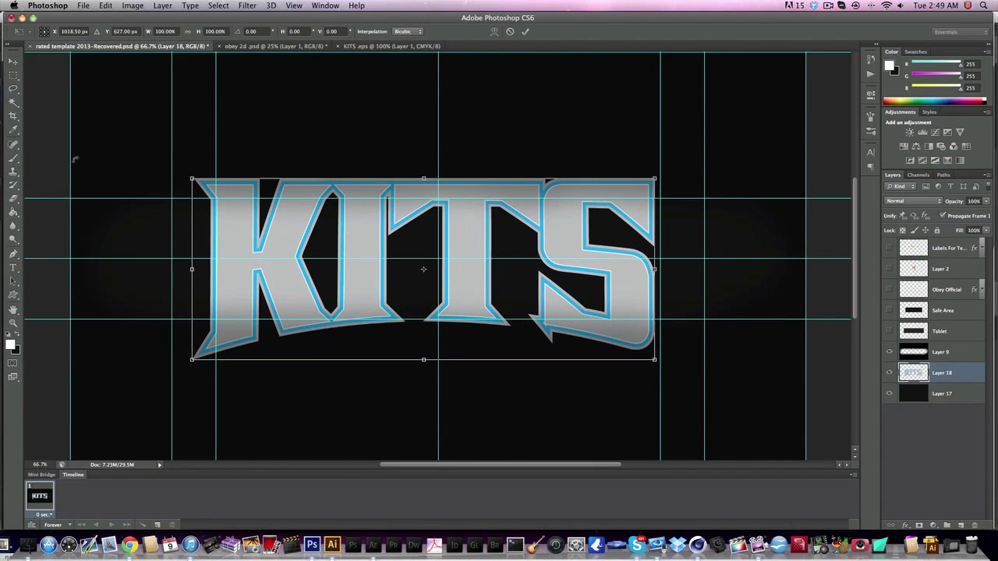
pyautogui.moveTo(191, 178); pyautogui.dragTo(352, 231)
pyautogui.press('Return')
# Add a Gradient Overlay to KITS with Overlay blend mode at 25% opacity.
pyautogui.click(909, 526)
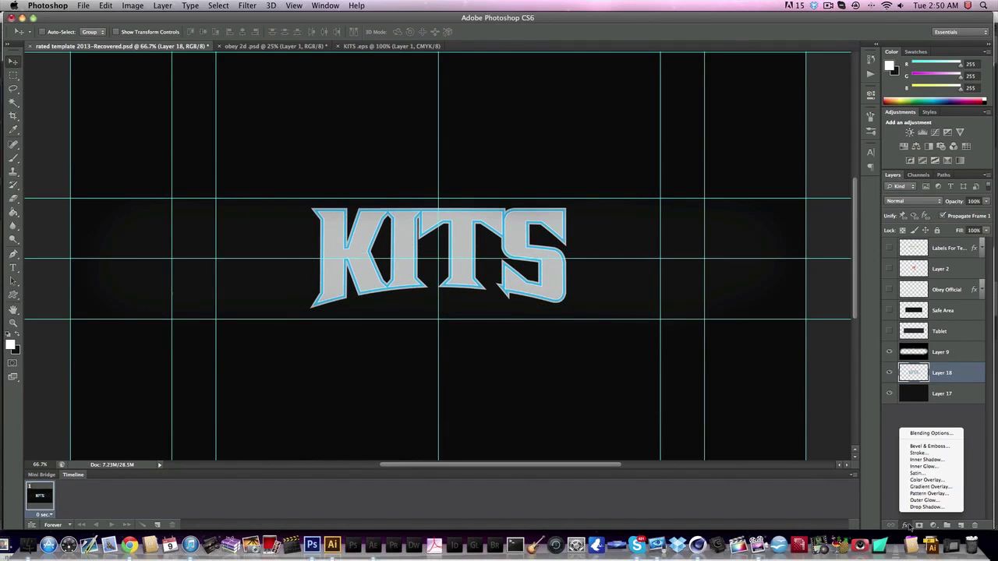
pyautogui.click(931, 493)
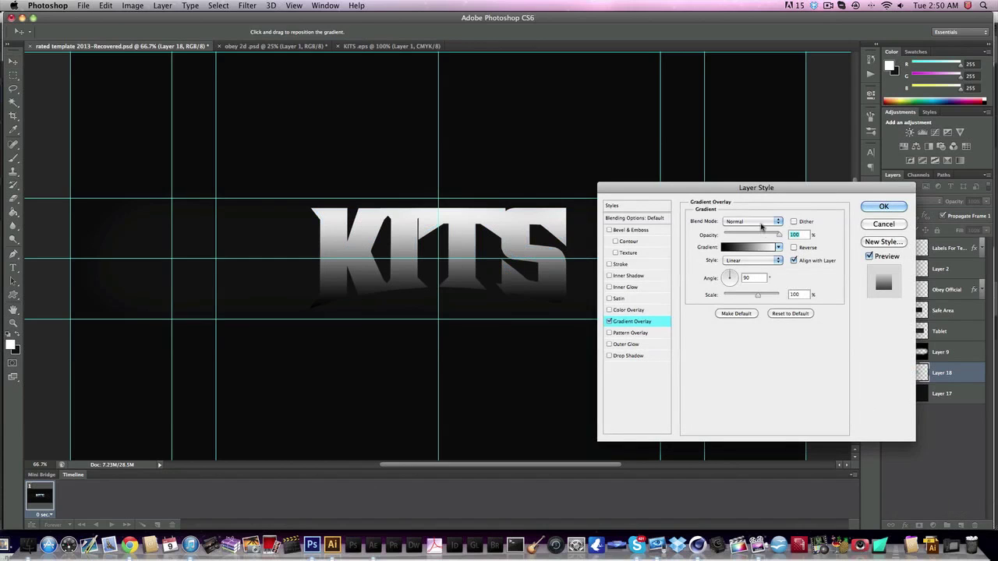
pyautogui.click(752, 221)
pyautogui.click(749, 323)
pyautogui.write('15')
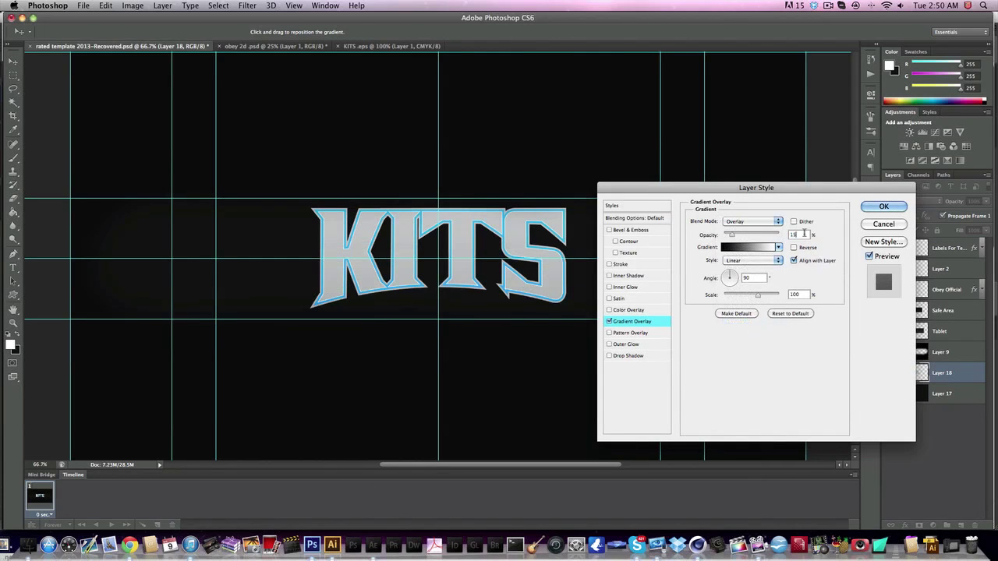
pyautogui.hotkey('shift', 'Up')
# Add a Drop Shadow with distance 0, spread 20, size 50 and opacity 35.
pyautogui.click(623, 356)
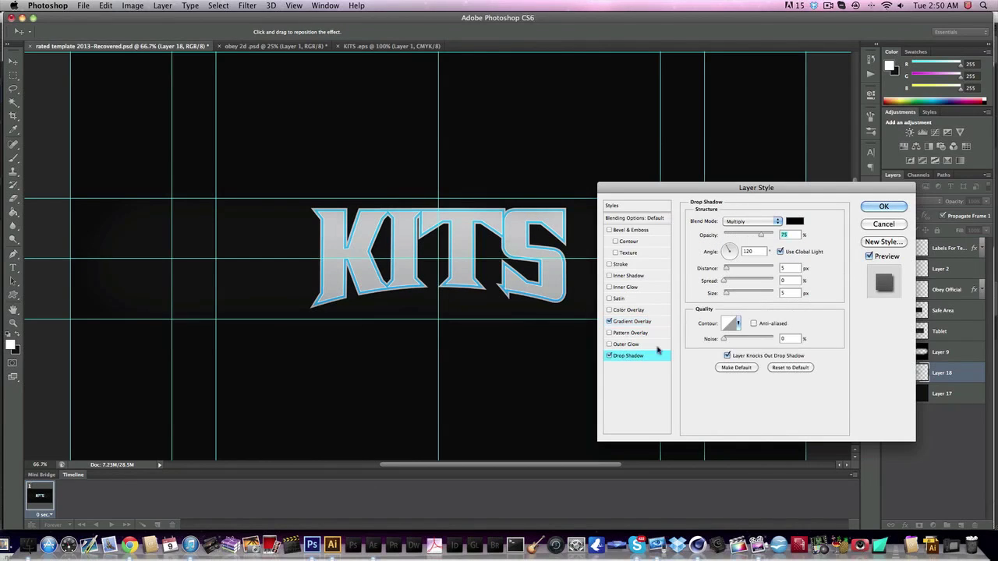
pyautogui.hotkey('shift', 'Down')
pyautogui.press('Tab')
pyautogui.write('20')
pyautogui.press('Tab')
pyautogui.write('50')
pyautogui.press('Tab')
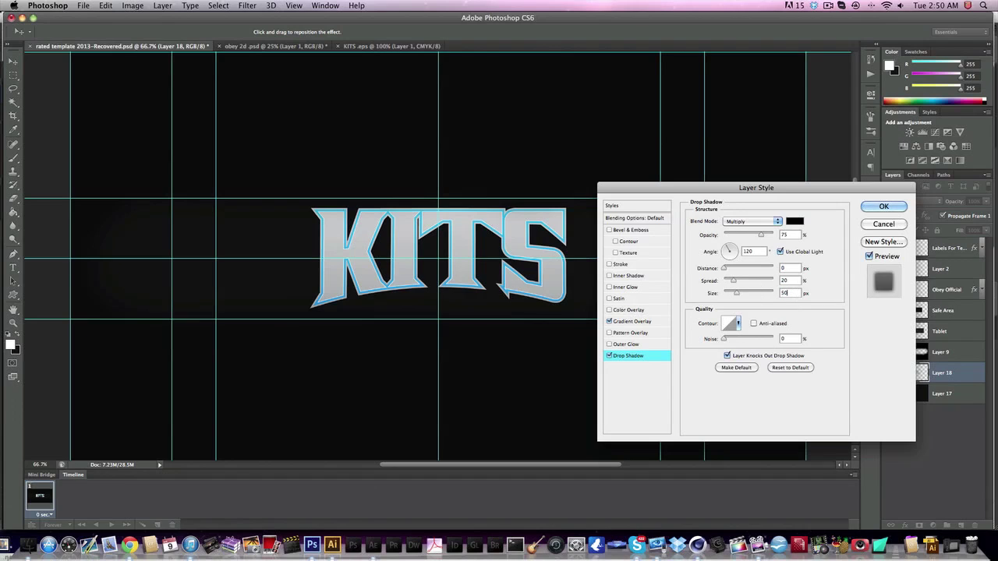
pyautogui.write('35')
# Add Bevel & Emboss without global light: altitude 0, angle 119, highlight opacity 25.
pyautogui.click(640, 231)
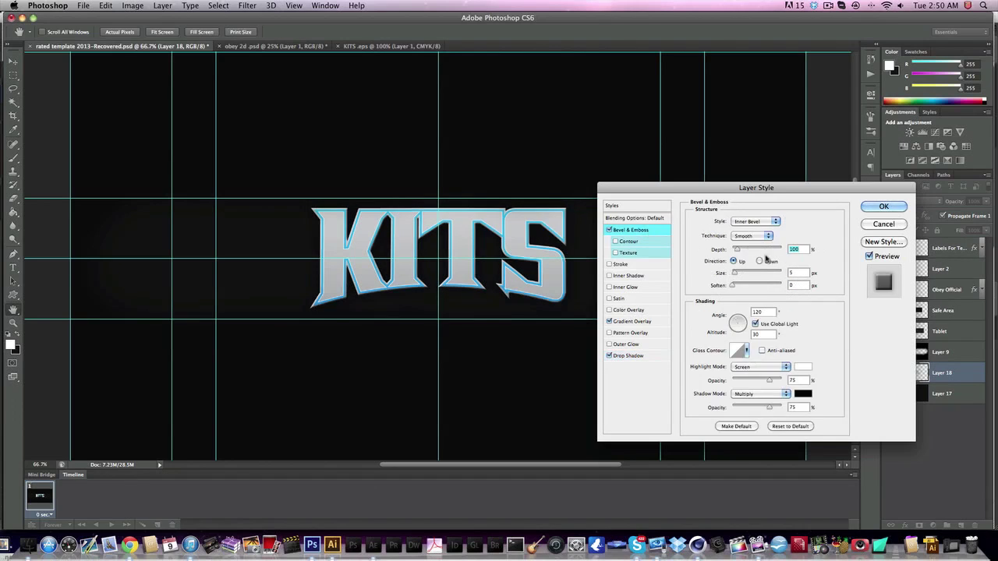
pyautogui.write('0')
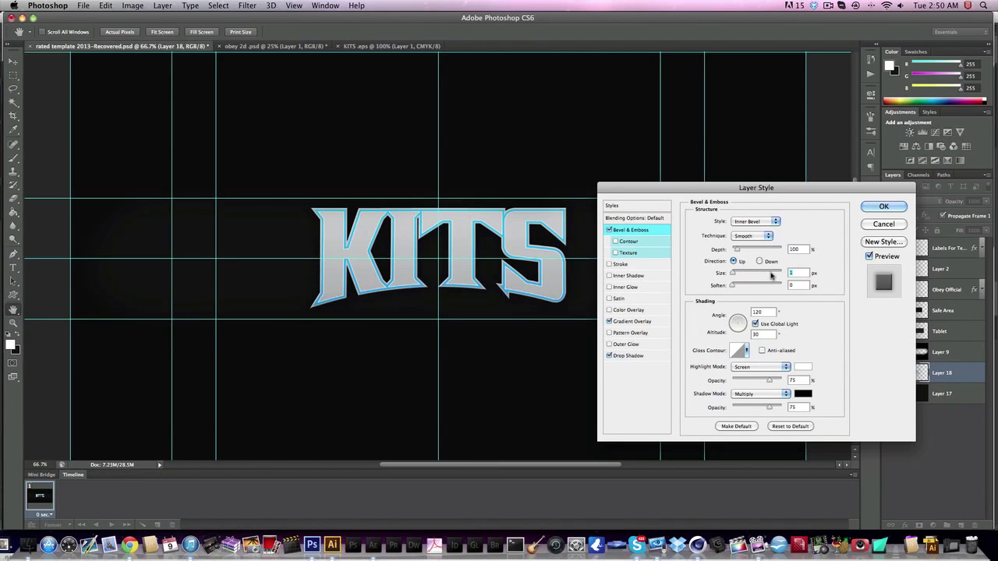
pyautogui.click(754, 323)
pyautogui.doubleClick(762, 333)
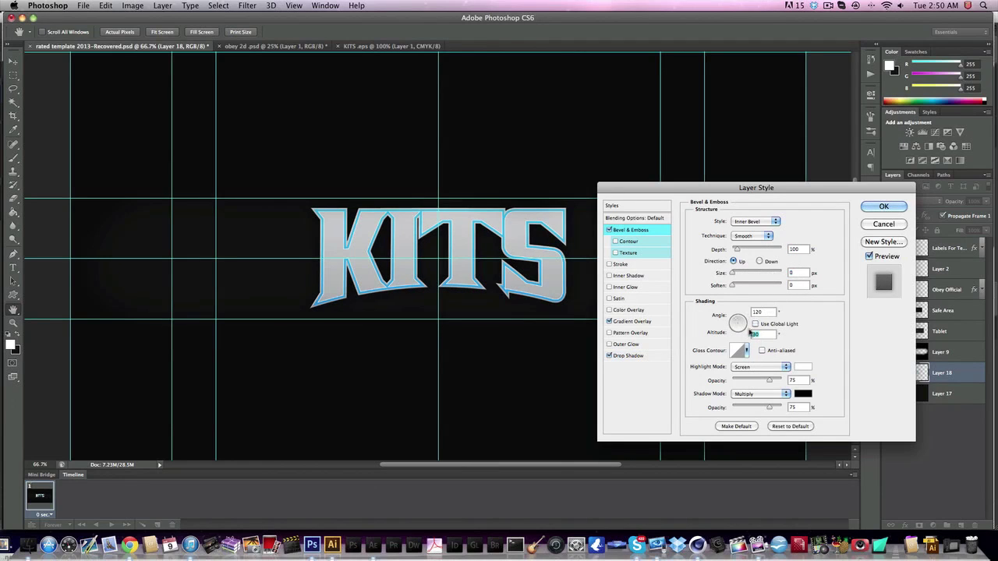
pyautogui.write('0')
pyautogui.hotkey('shift', 'Tab')
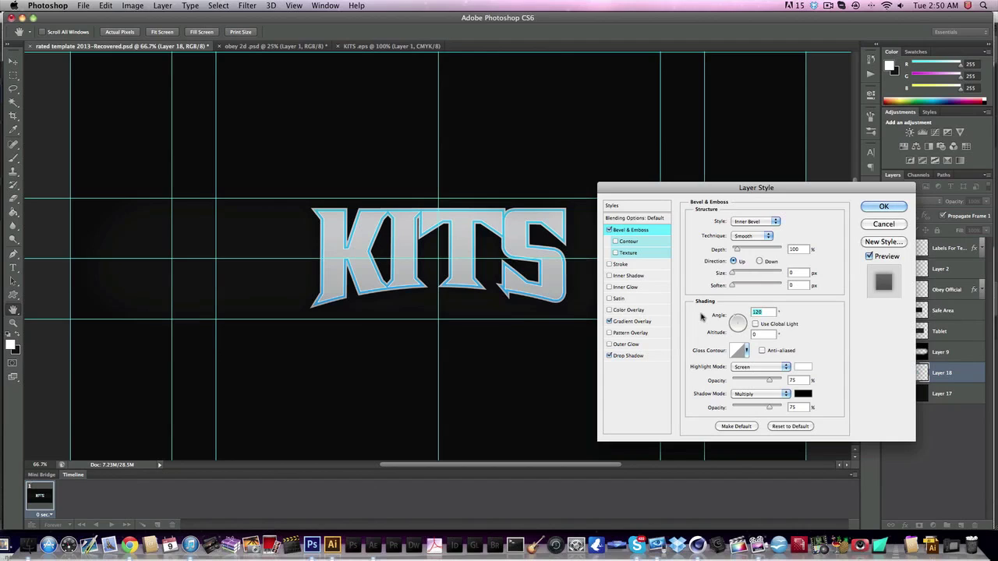
pyautogui.write('119')
pyautogui.doubleClick(791, 379)
pyautogui.write('25')
# Add a white Overlay Inner Shadow: distance 0, size 1, angle 90, opacity 100.
pyautogui.click(628, 275)
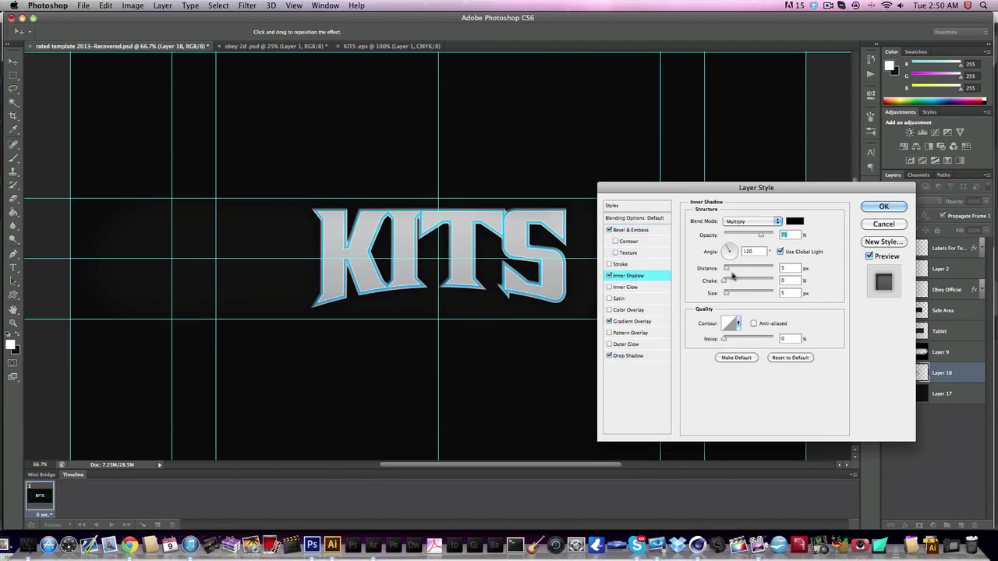
pyautogui.doubleClick(785, 267)
pyautogui.write('0')
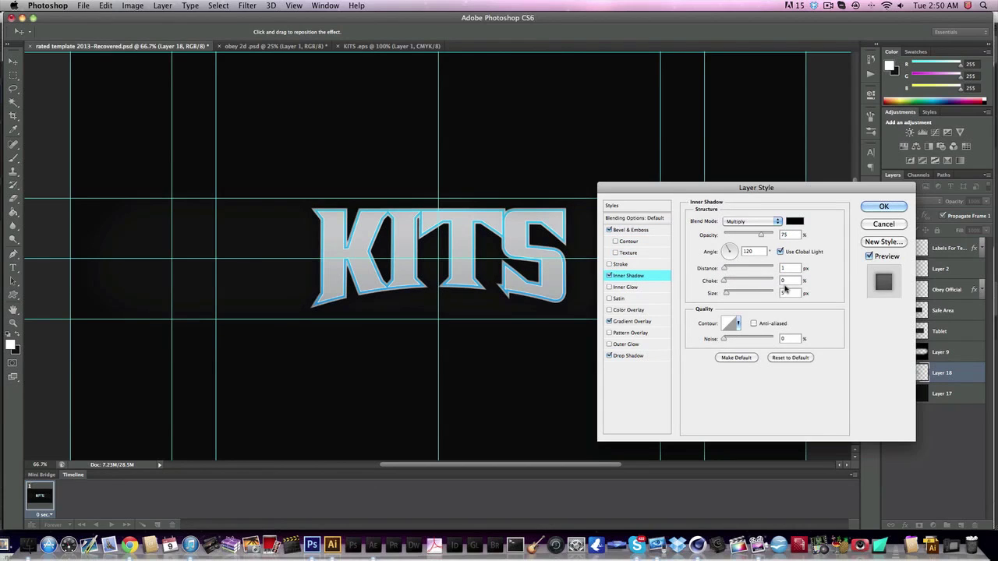
pyautogui.doubleClick(789, 292)
pyautogui.write('1')
pyautogui.click(781, 251)
pyautogui.doubleClick(746, 251)
pyautogui.write('90')
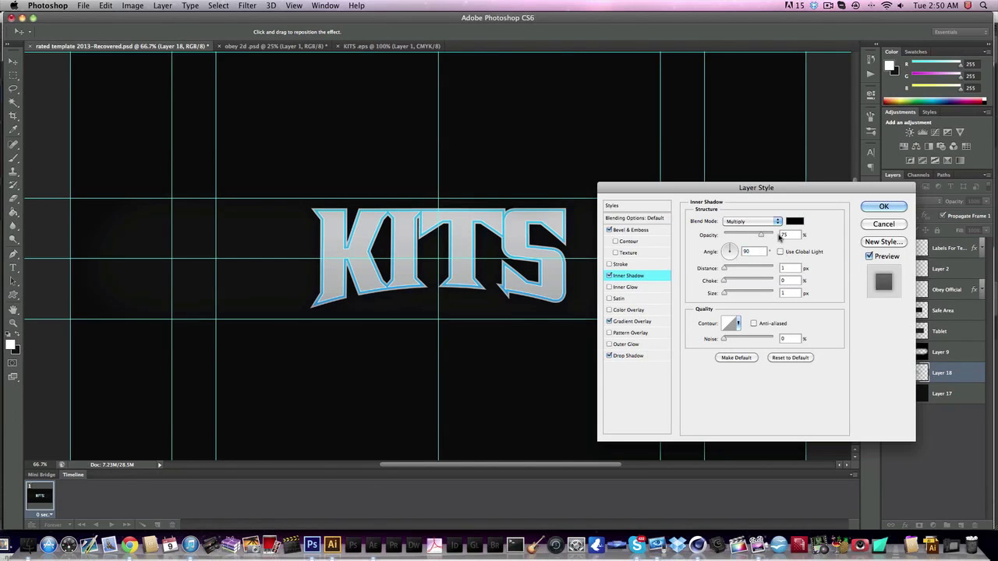
pyautogui.moveTo(761, 234); pyautogui.dragTo(776, 235)
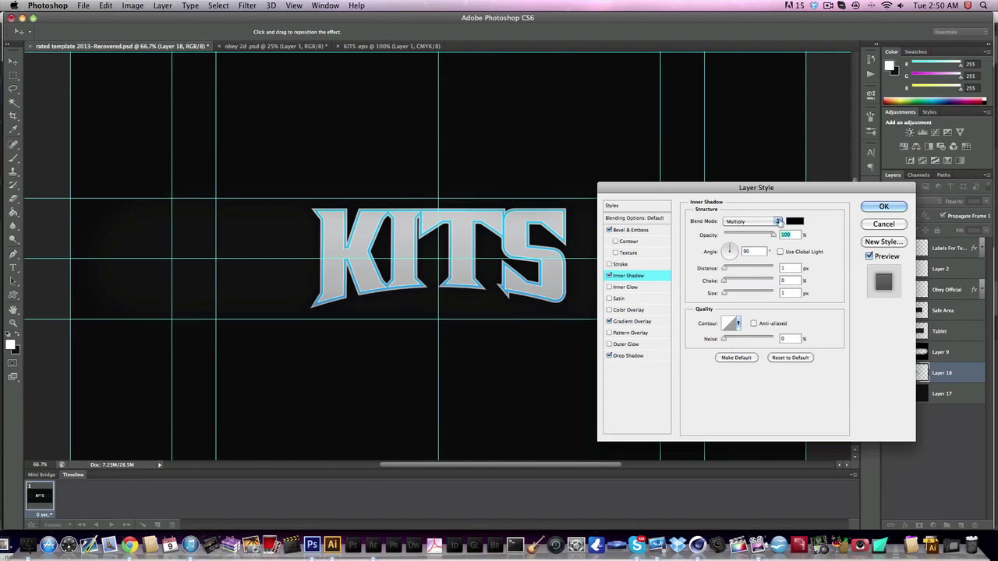
pyautogui.click(777, 221)
pyautogui.click(794, 223)
pyautogui.moveTo(203, 257); pyautogui.dragTo(187, 225)
pyautogui.click(429, 217)
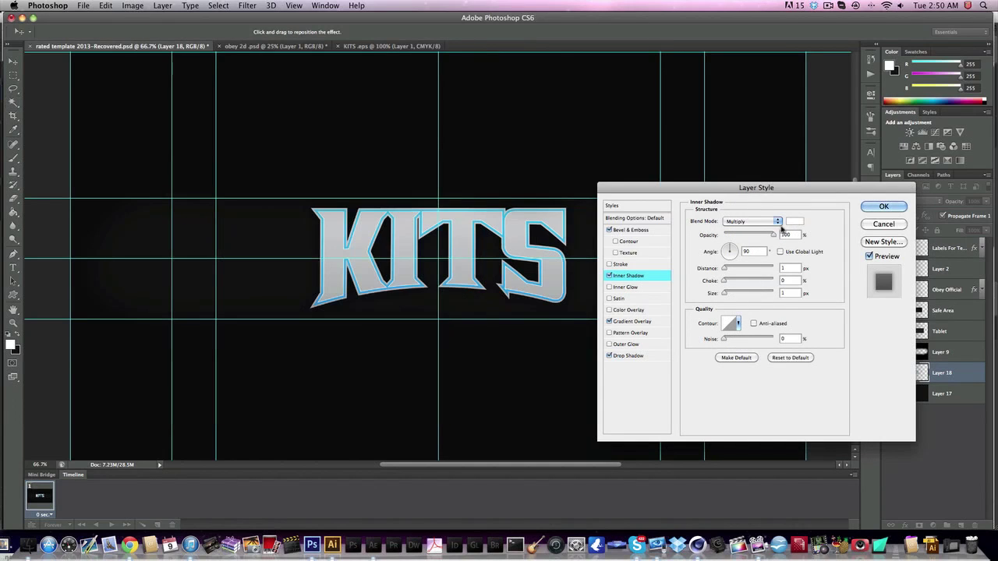
pyautogui.click(751, 221)
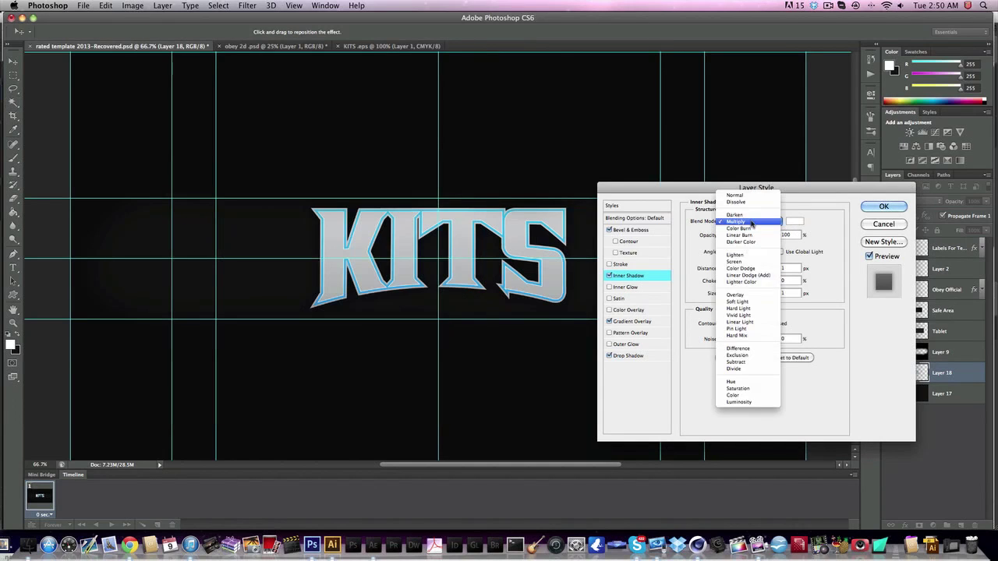
pyautogui.click(750, 294)
# Apply the KITS layer effects, collapse Layer 18's effects list, and switch to Illustrator.
pyautogui.press('Return')
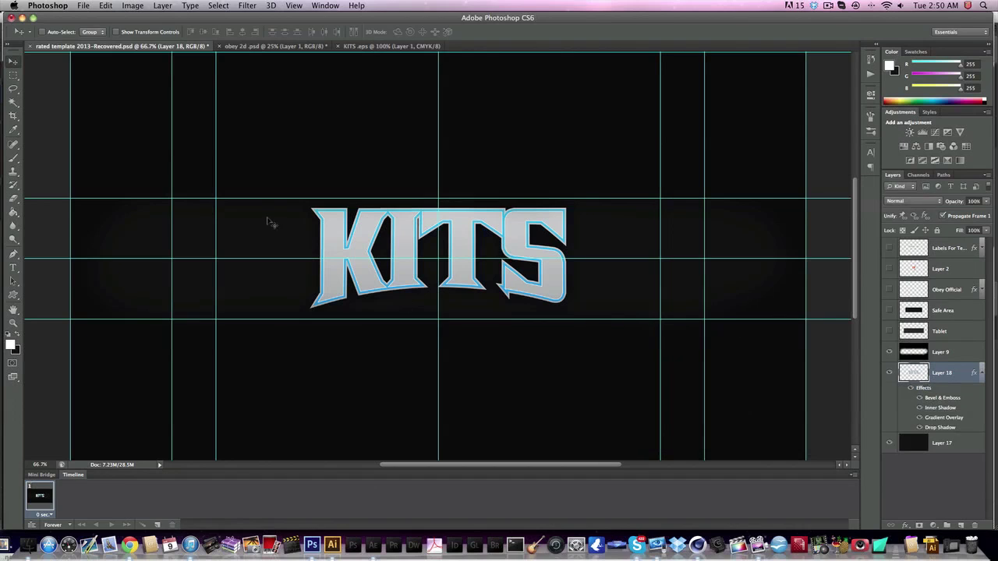
pyautogui.click(981, 374)
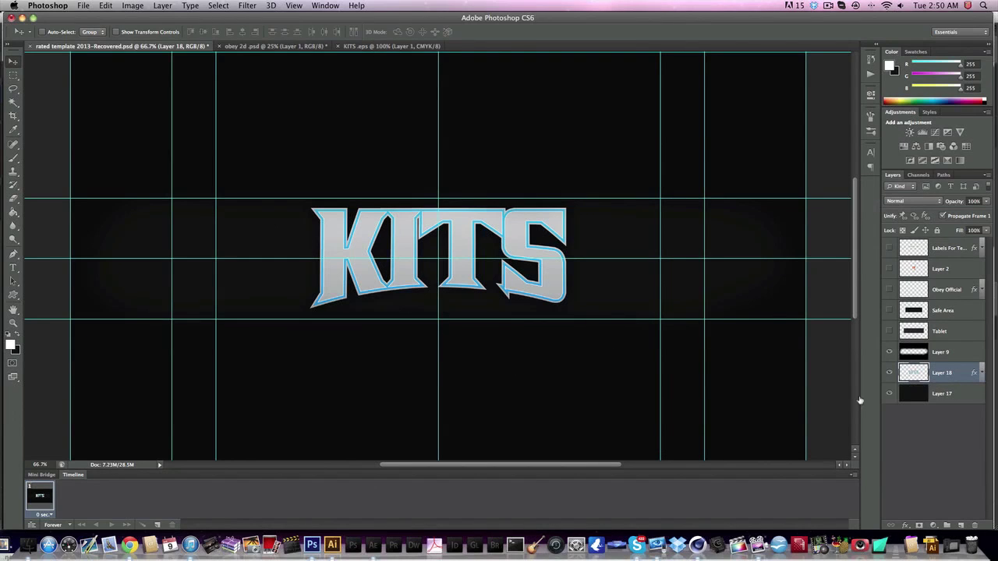
pyautogui.click(828, 5)
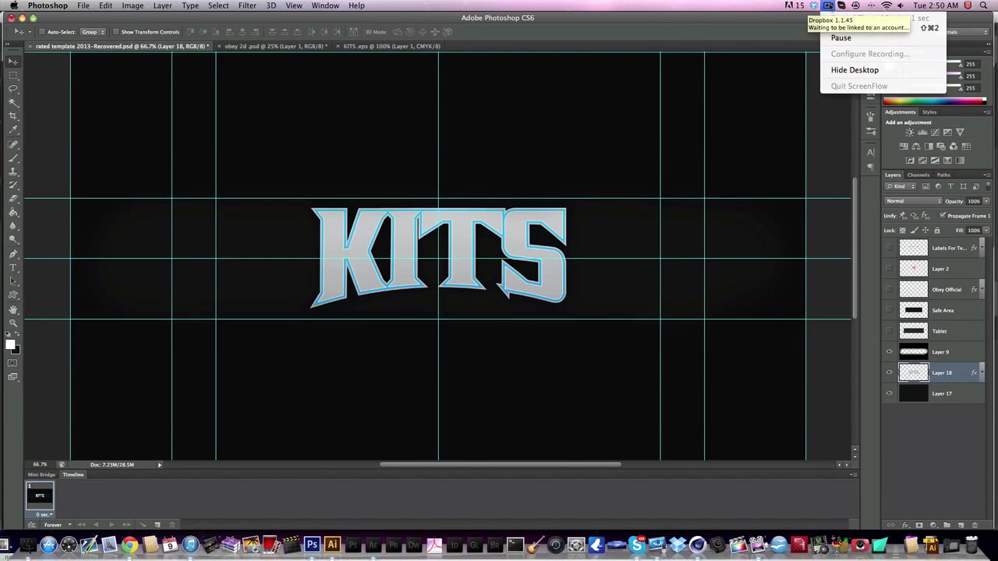
pyautogui.press('Escape')
pyautogui.press('super+Tab')
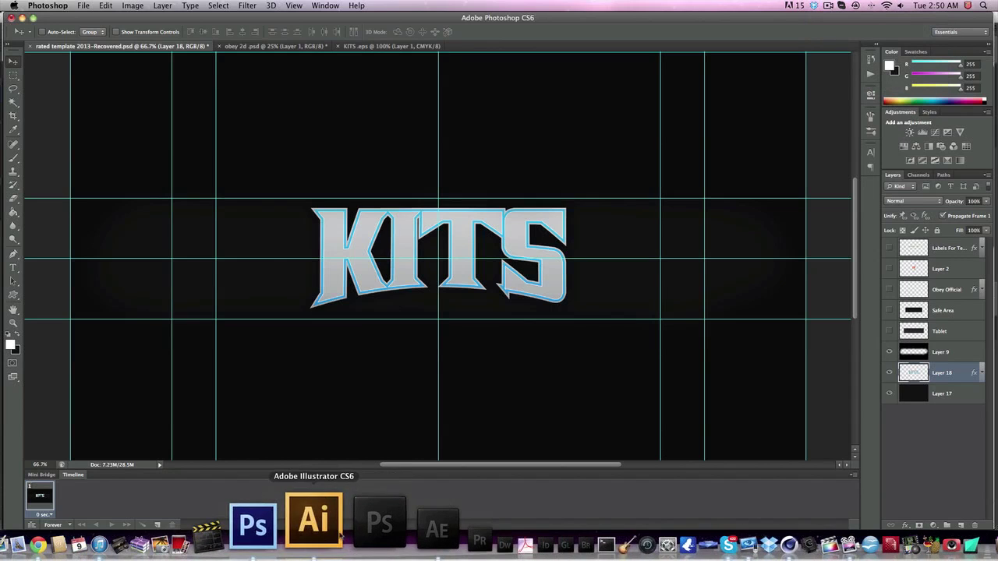